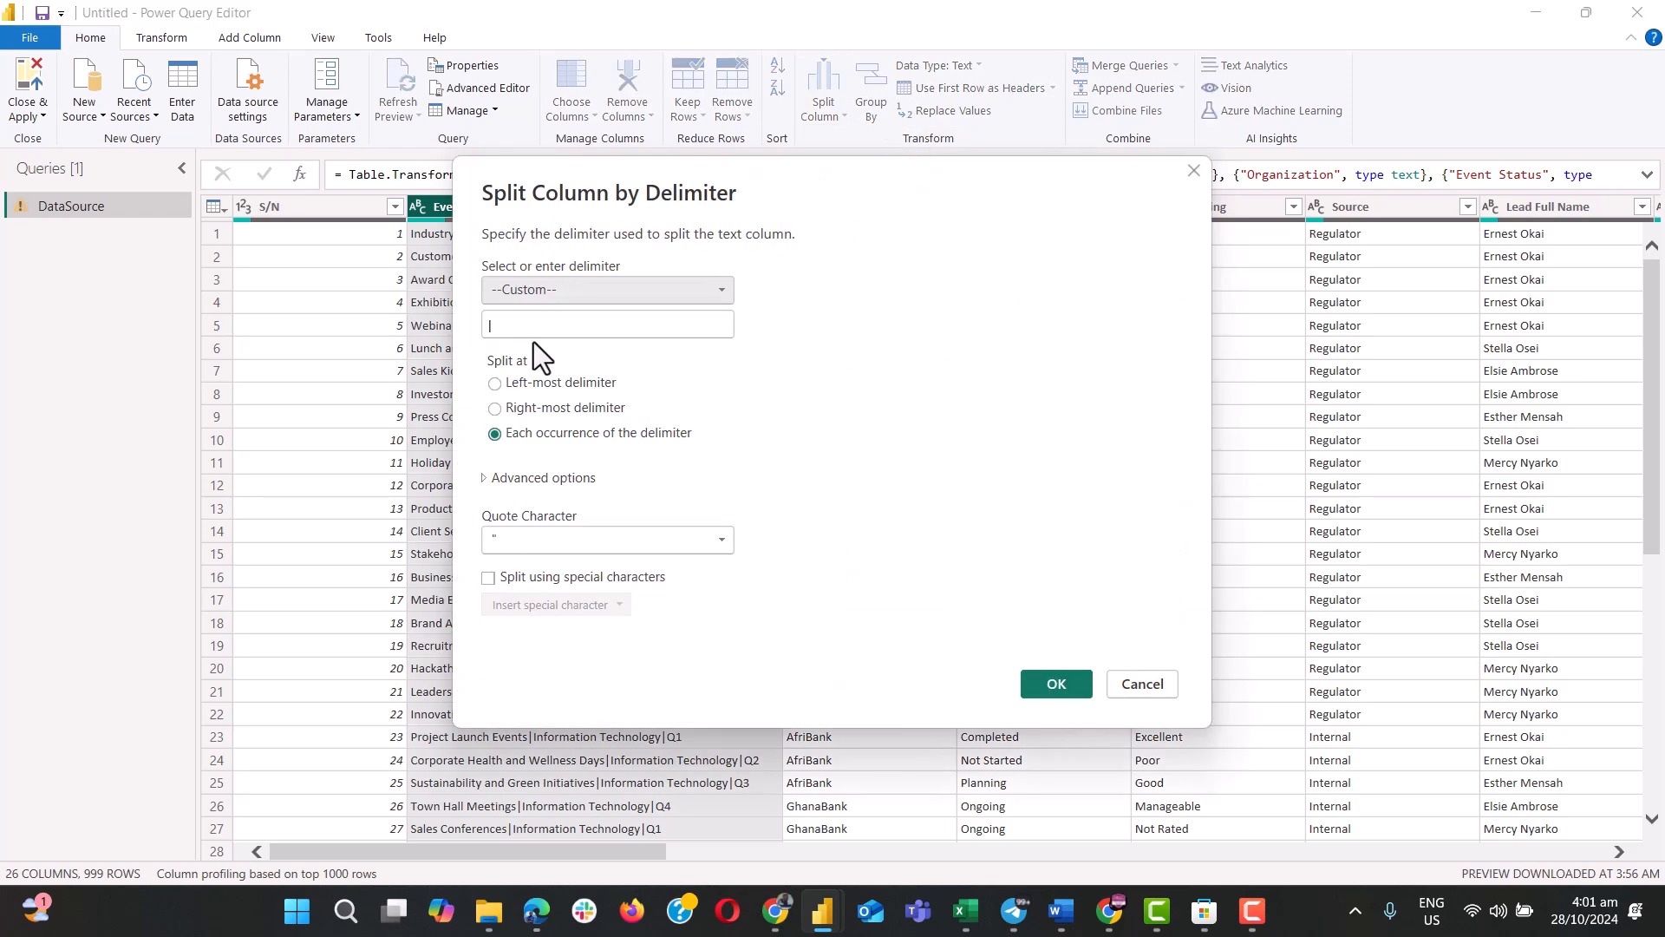
click(534, 325)
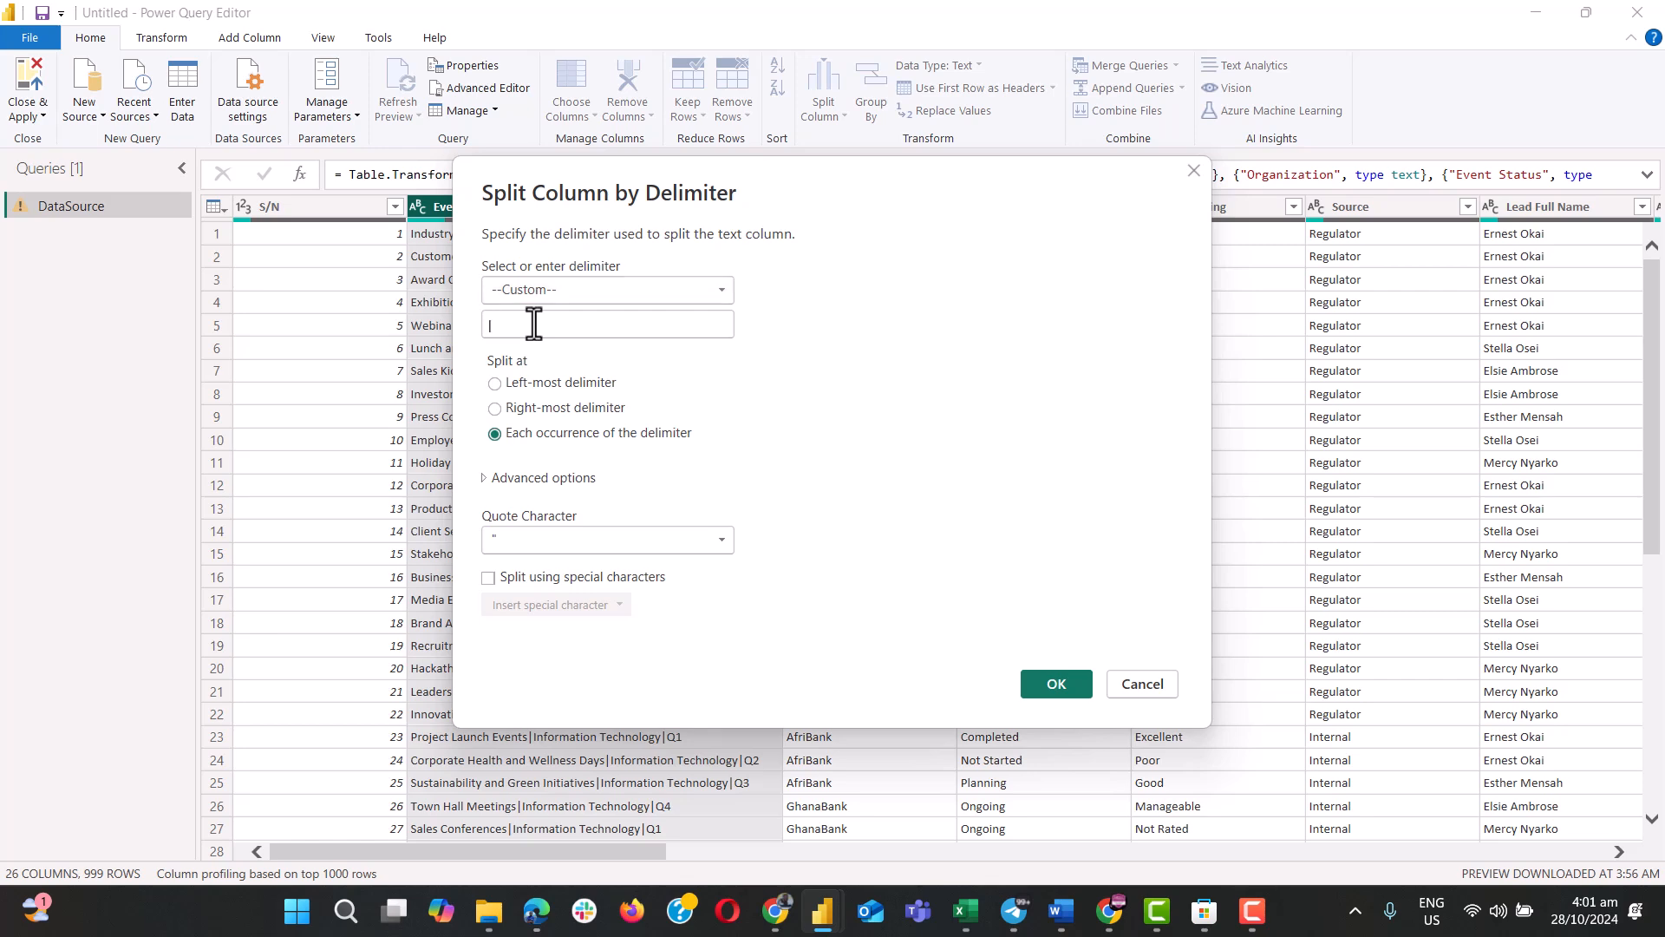
click(535, 300)
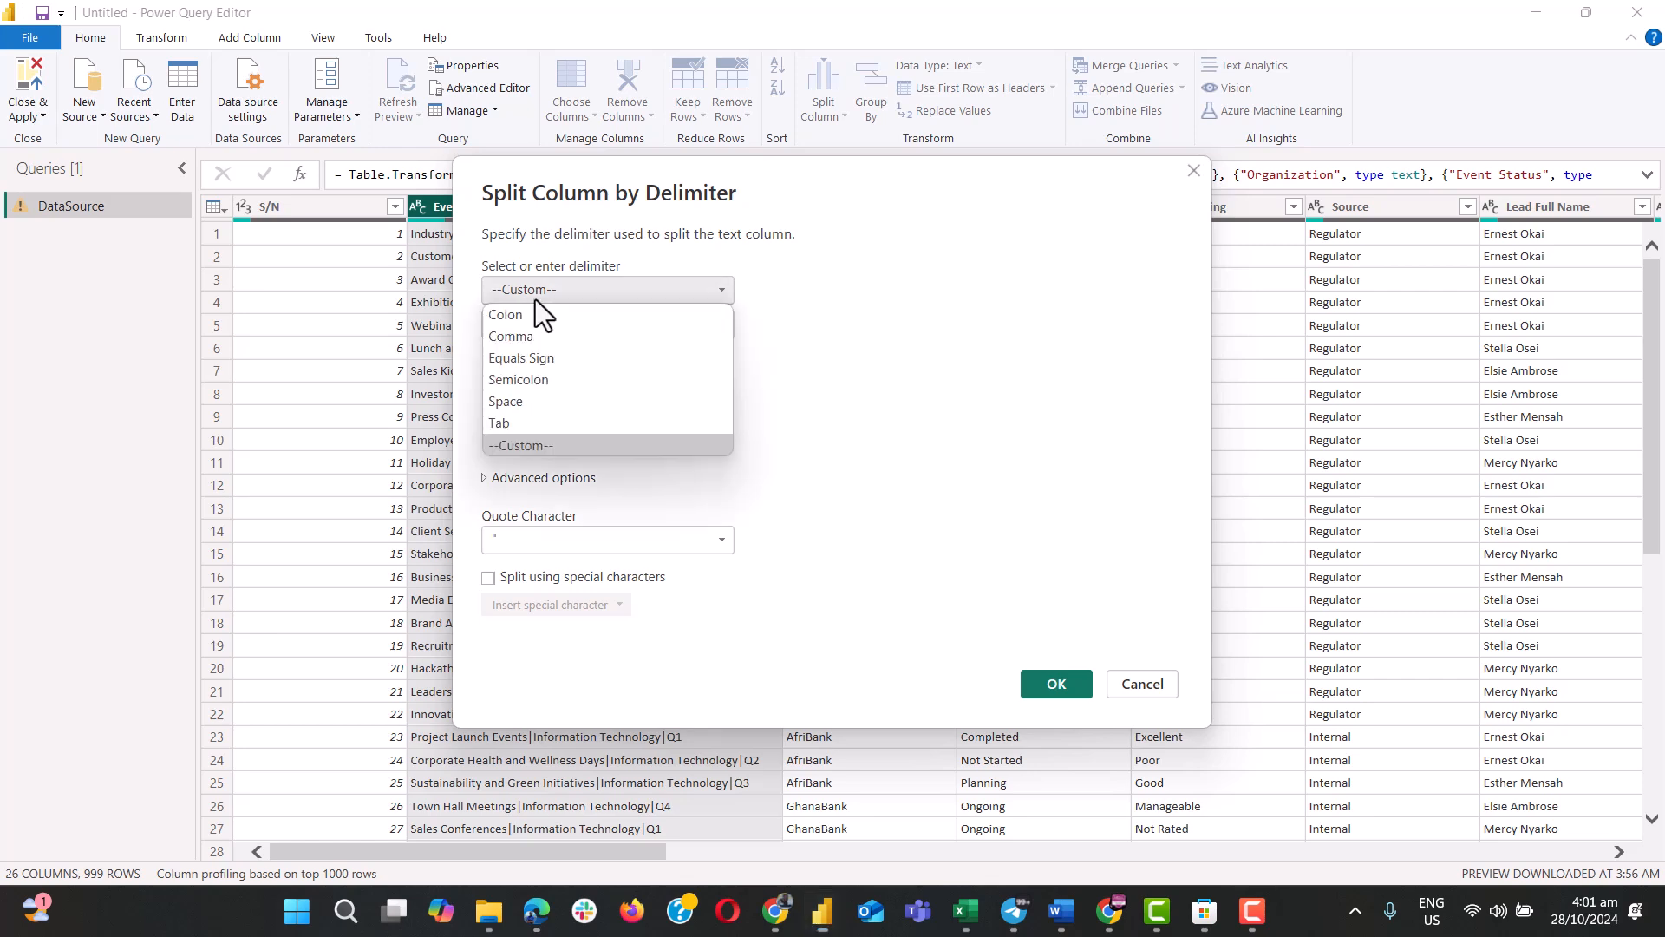
click(513, 313)
click(582, 292)
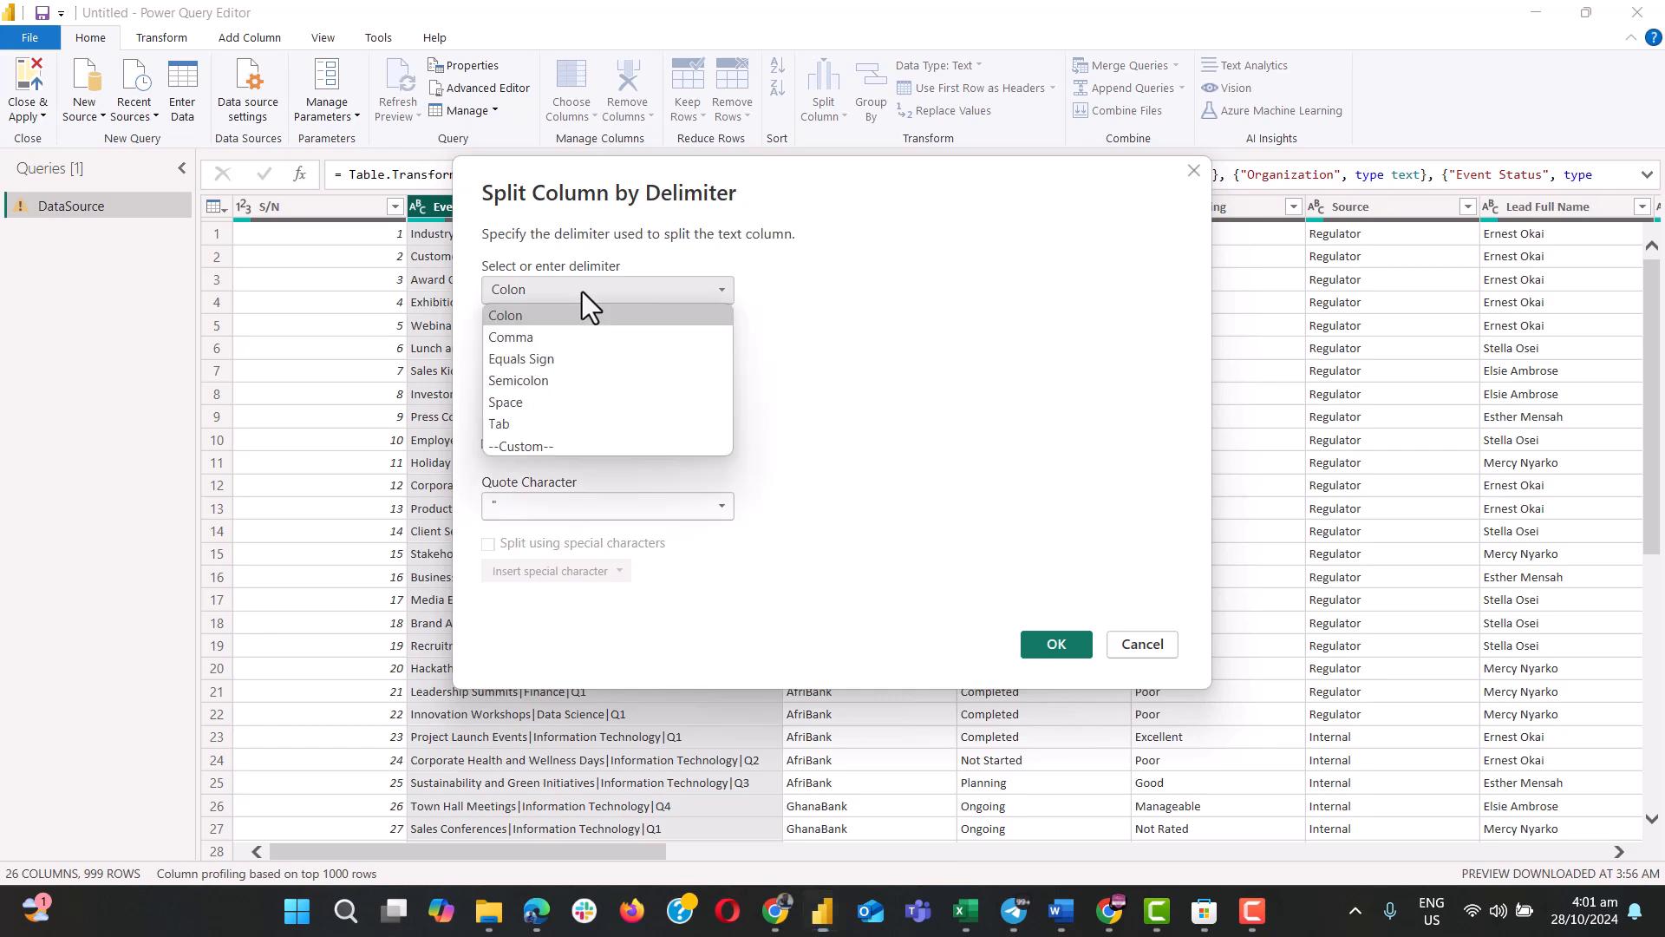
click(491, 397)
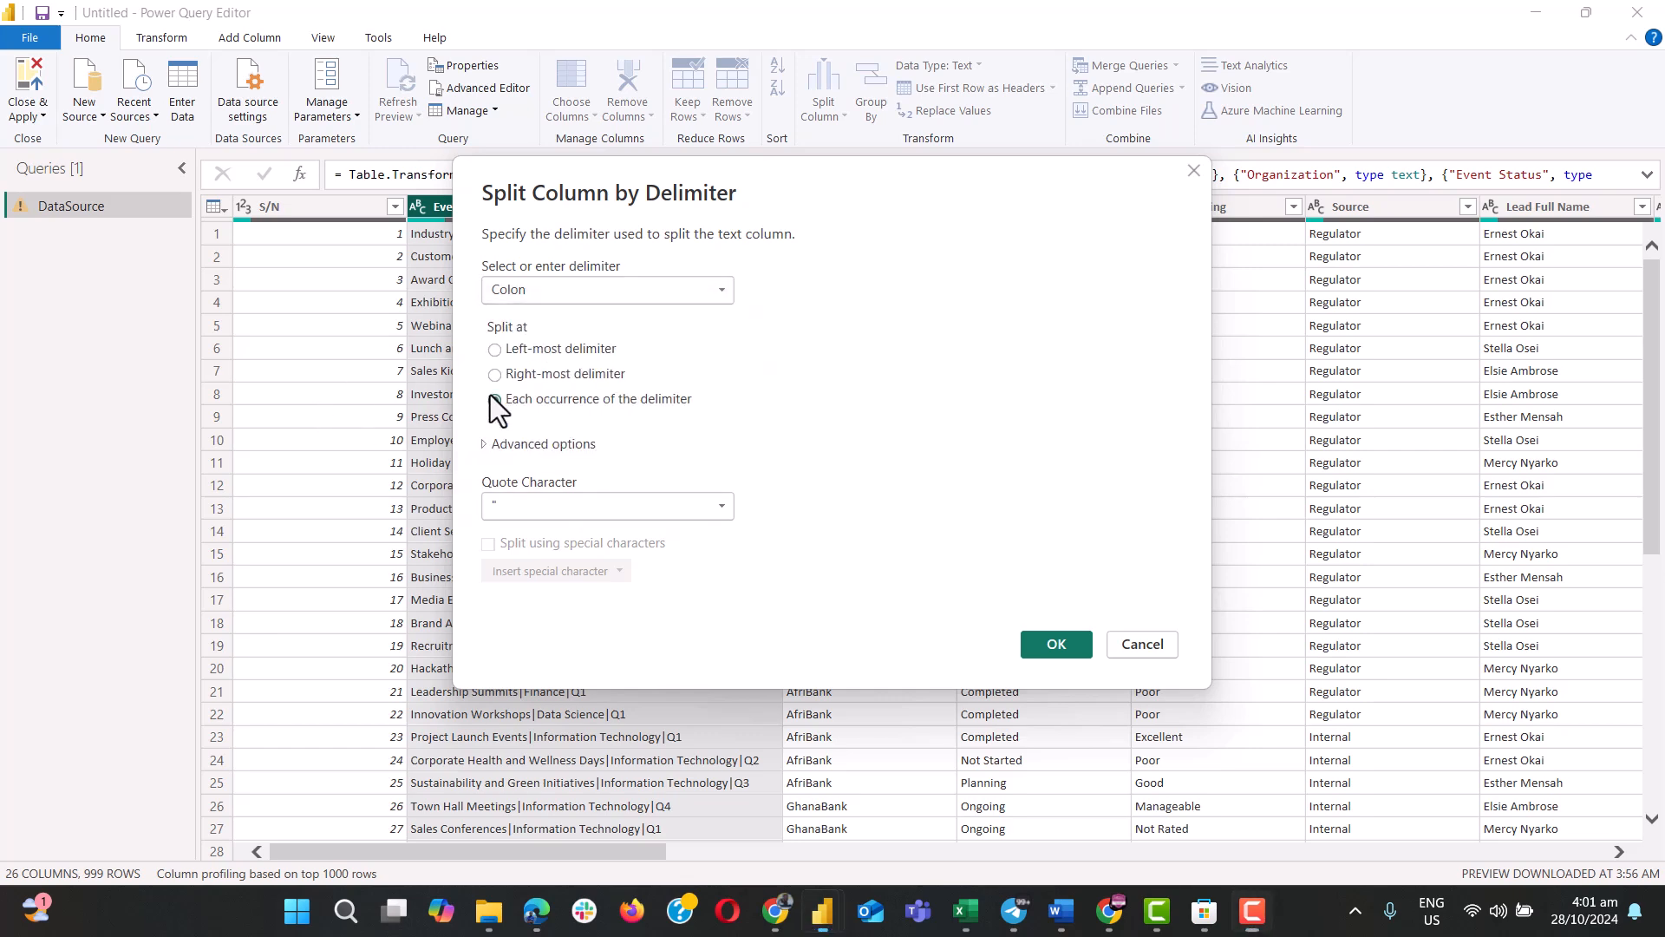
click(540, 296)
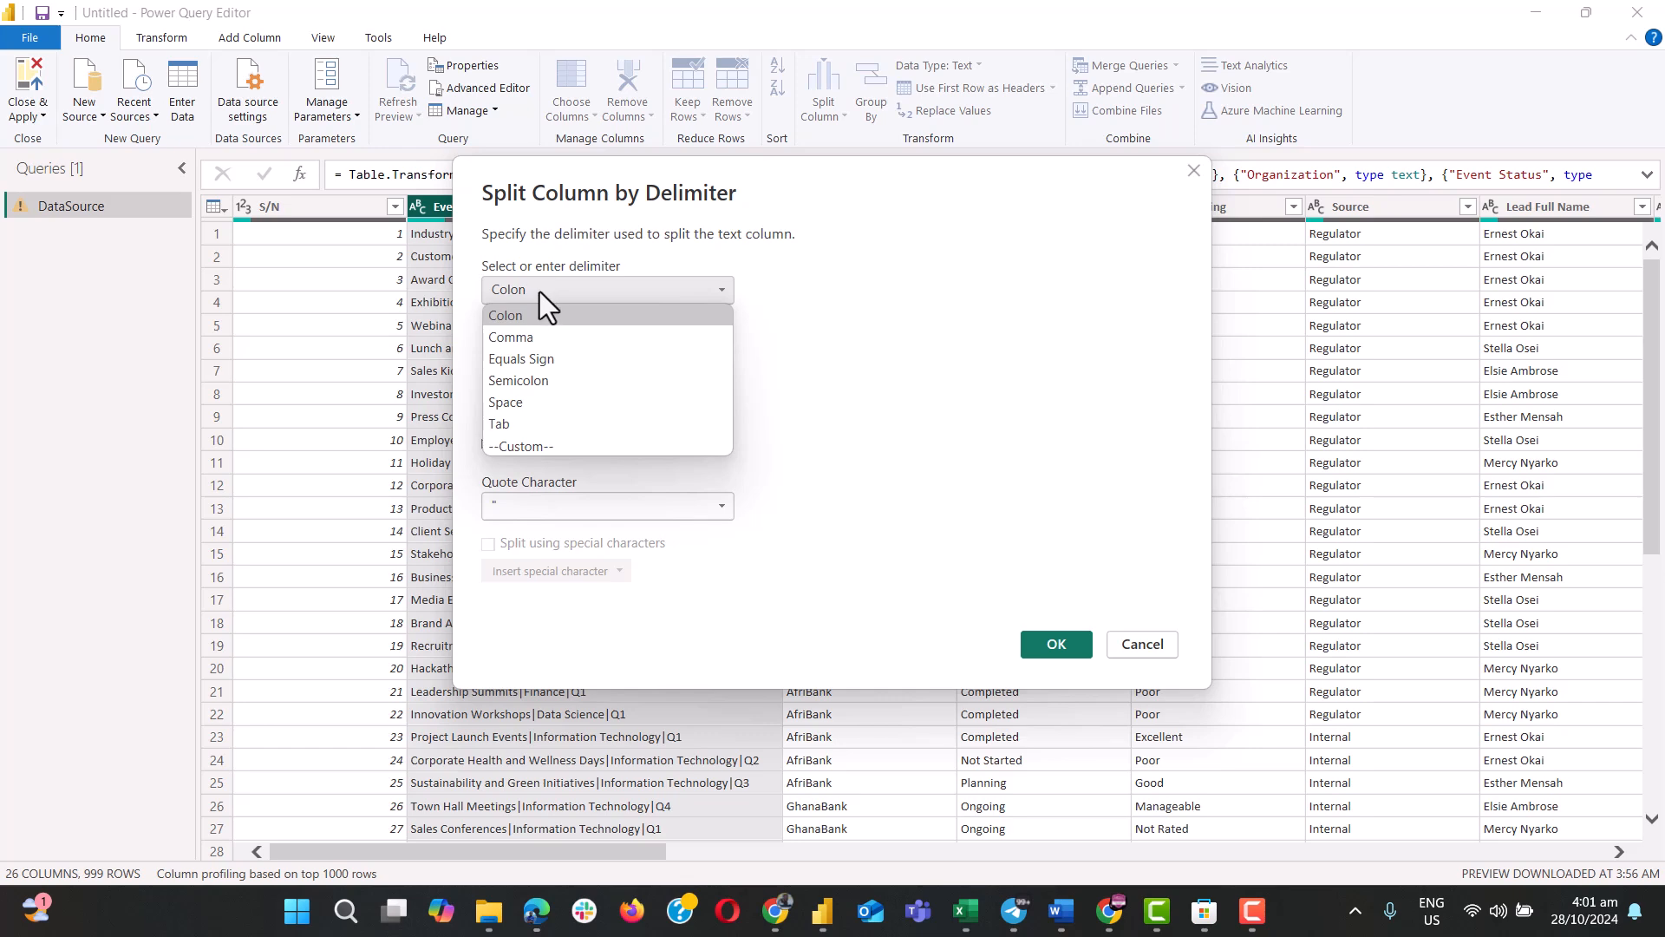
click(530, 444)
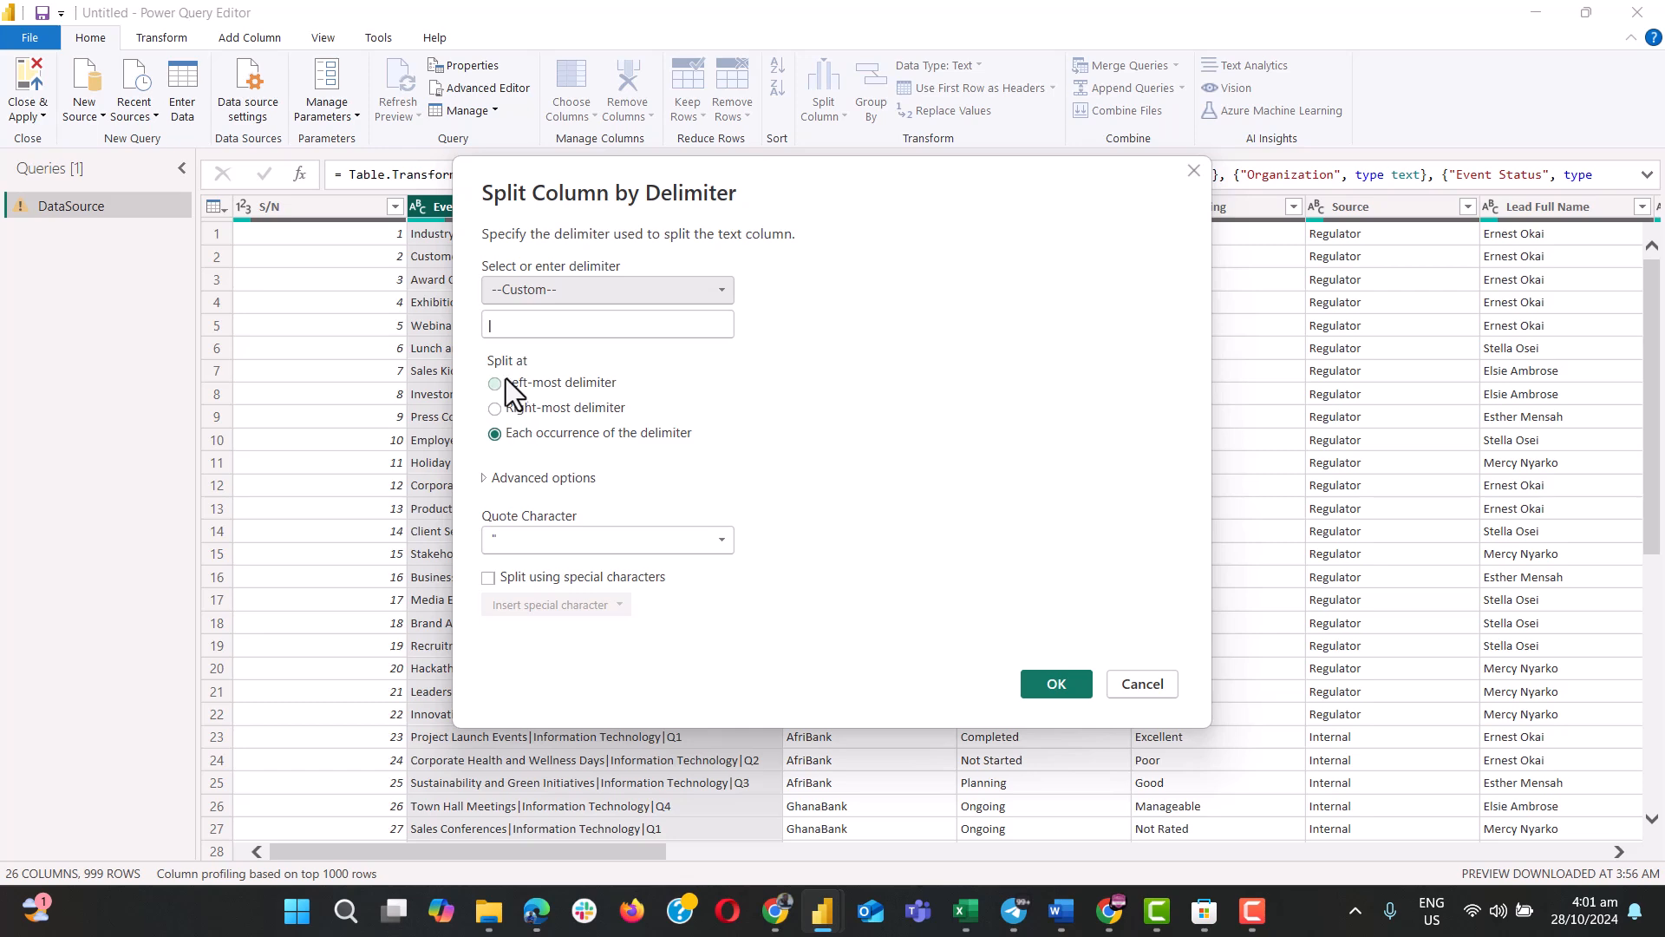
text(|)
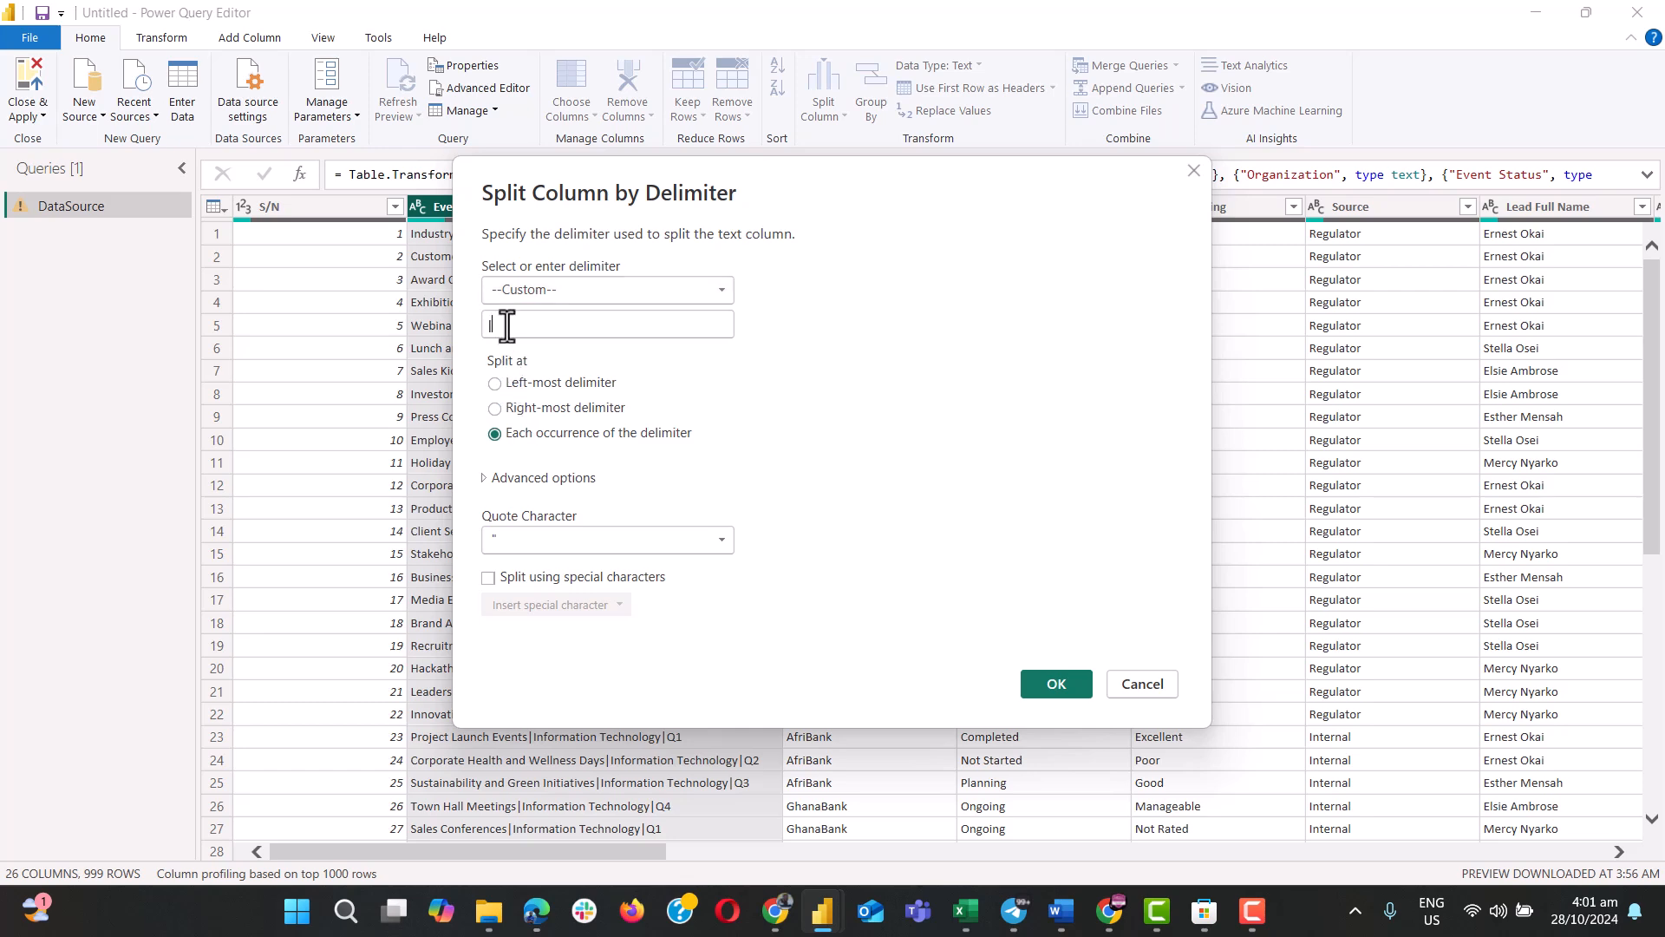
Split the combined Event Title, Department and Planned Period column at each occurrence of the custom delimiter "|".
double_click(507, 325)
key(BackSpace)
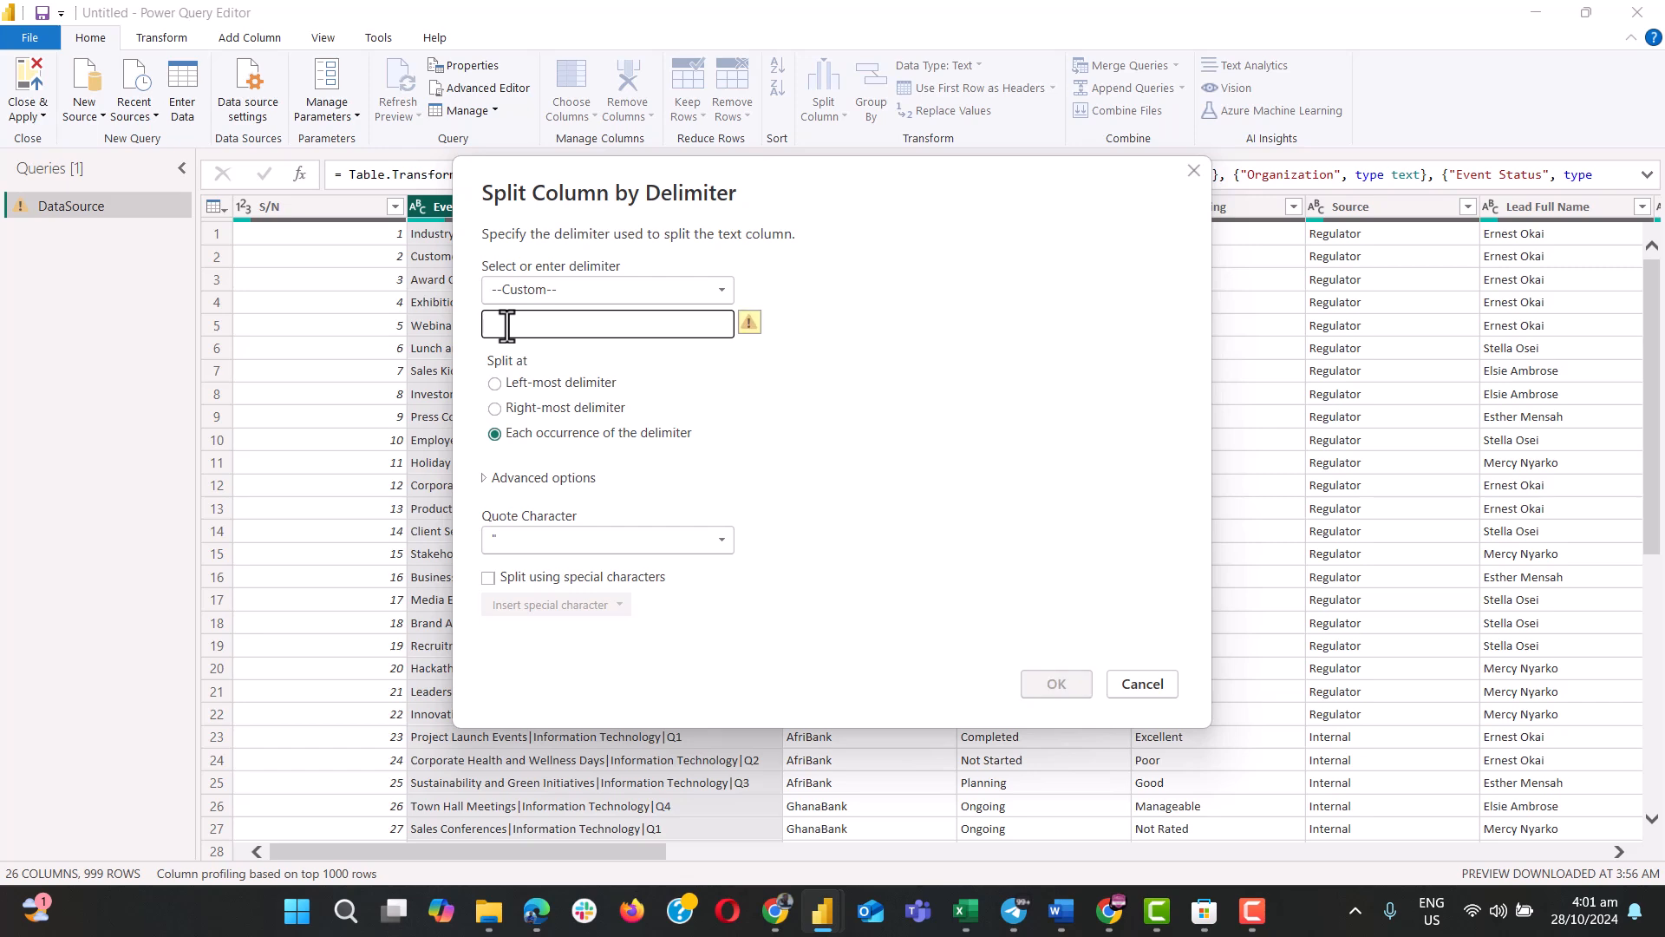
text(|)
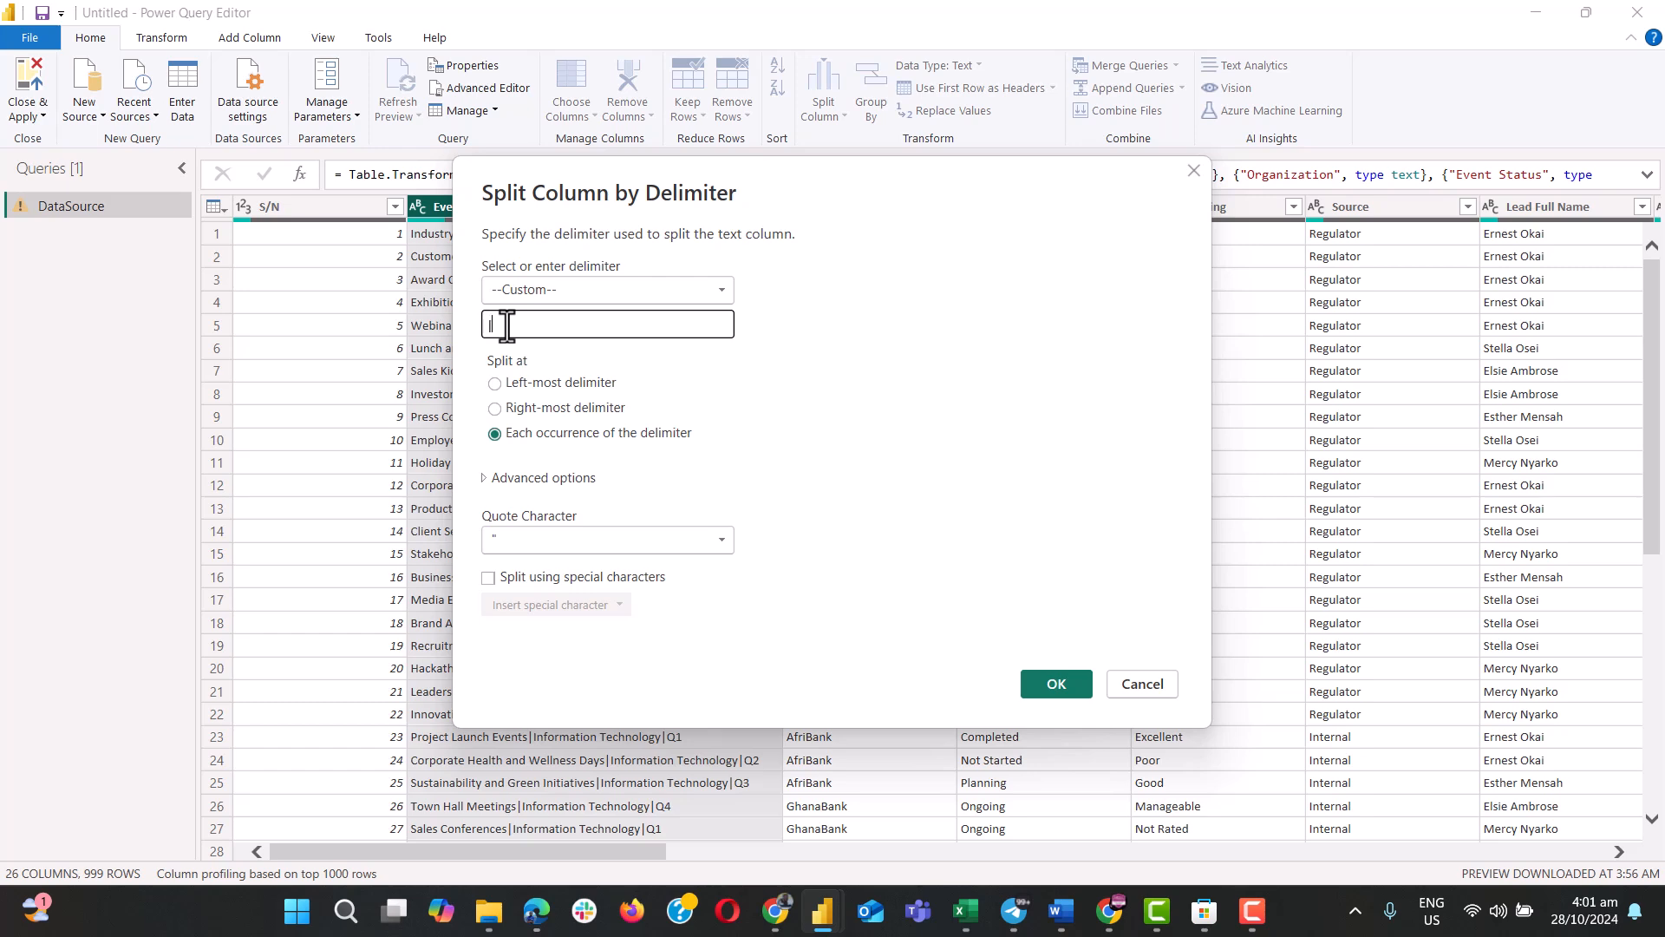
text(\\\\\\\\\\\\\\\\\\)
key(ctrl+a)
text(|)
click(1050, 684)
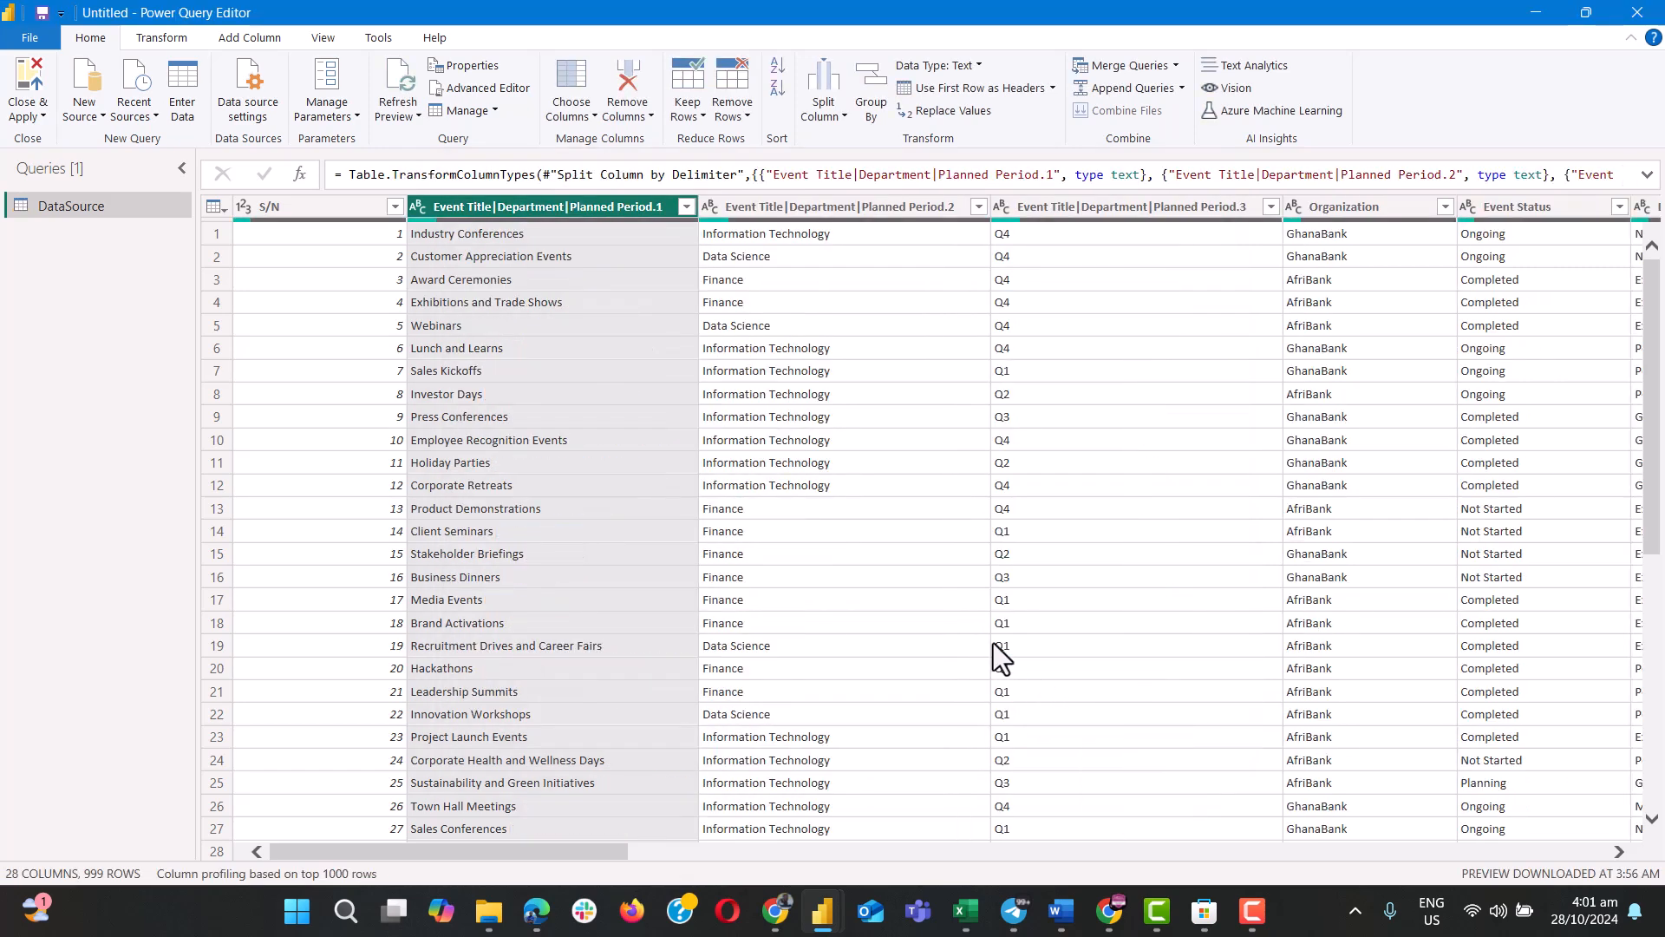
Rename the first of the three split columns as Event Title.
scroll(916, 519, down, 3)
scroll(917, 519, up, 3)
mouse_move(751, 220)
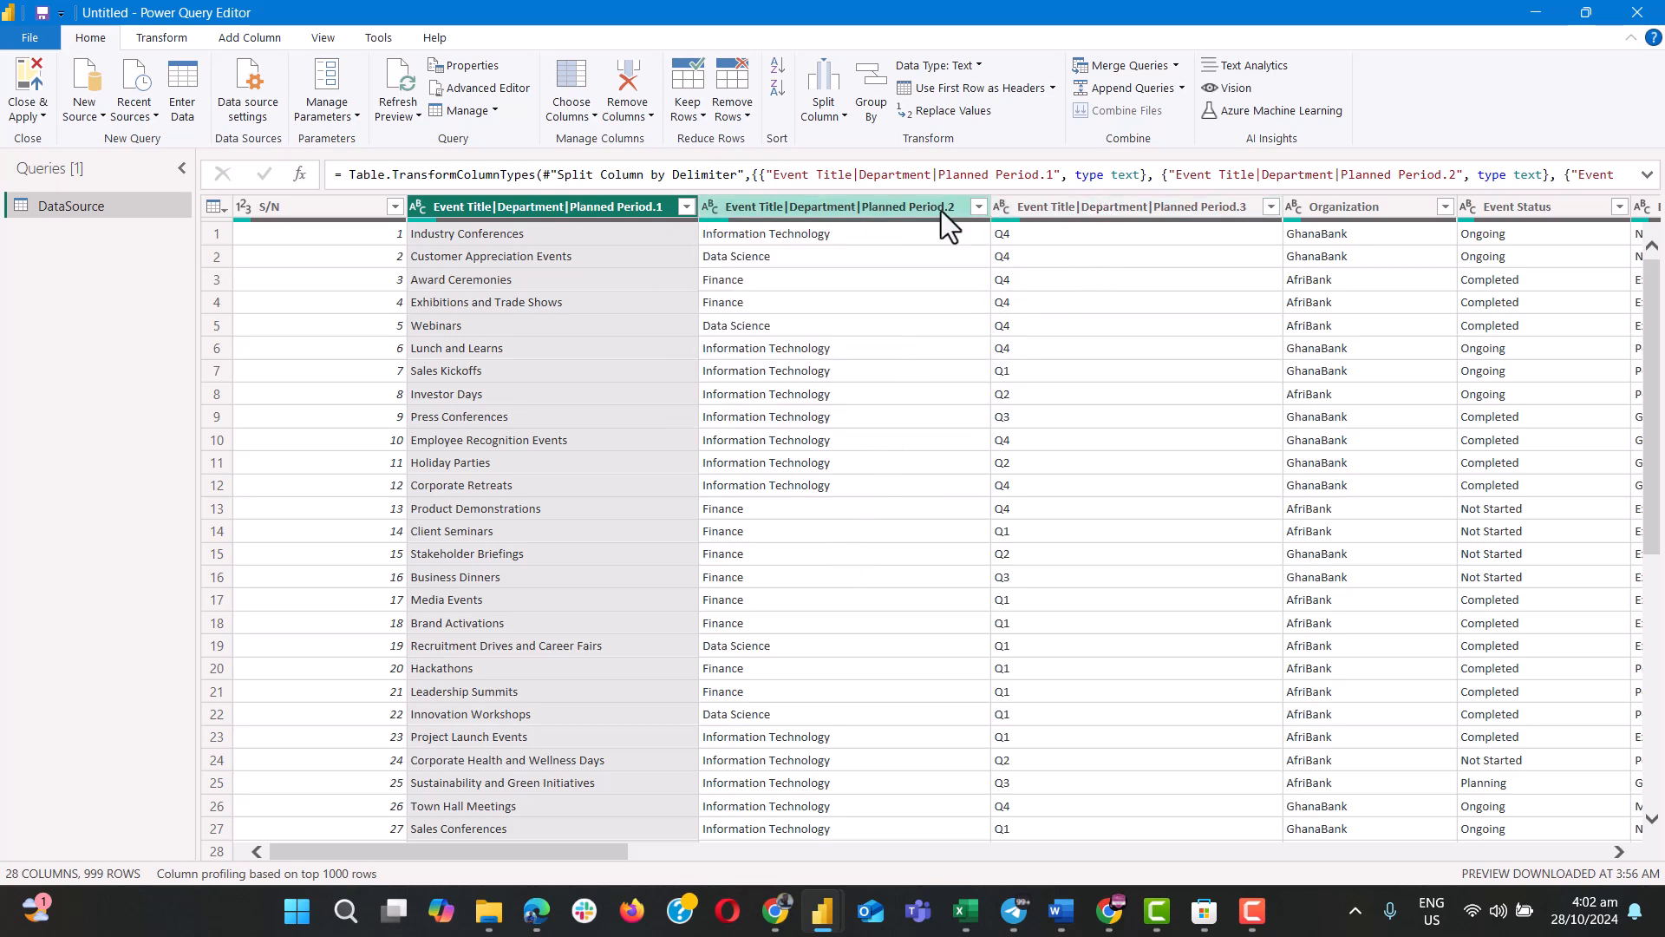
double_click(514, 209)
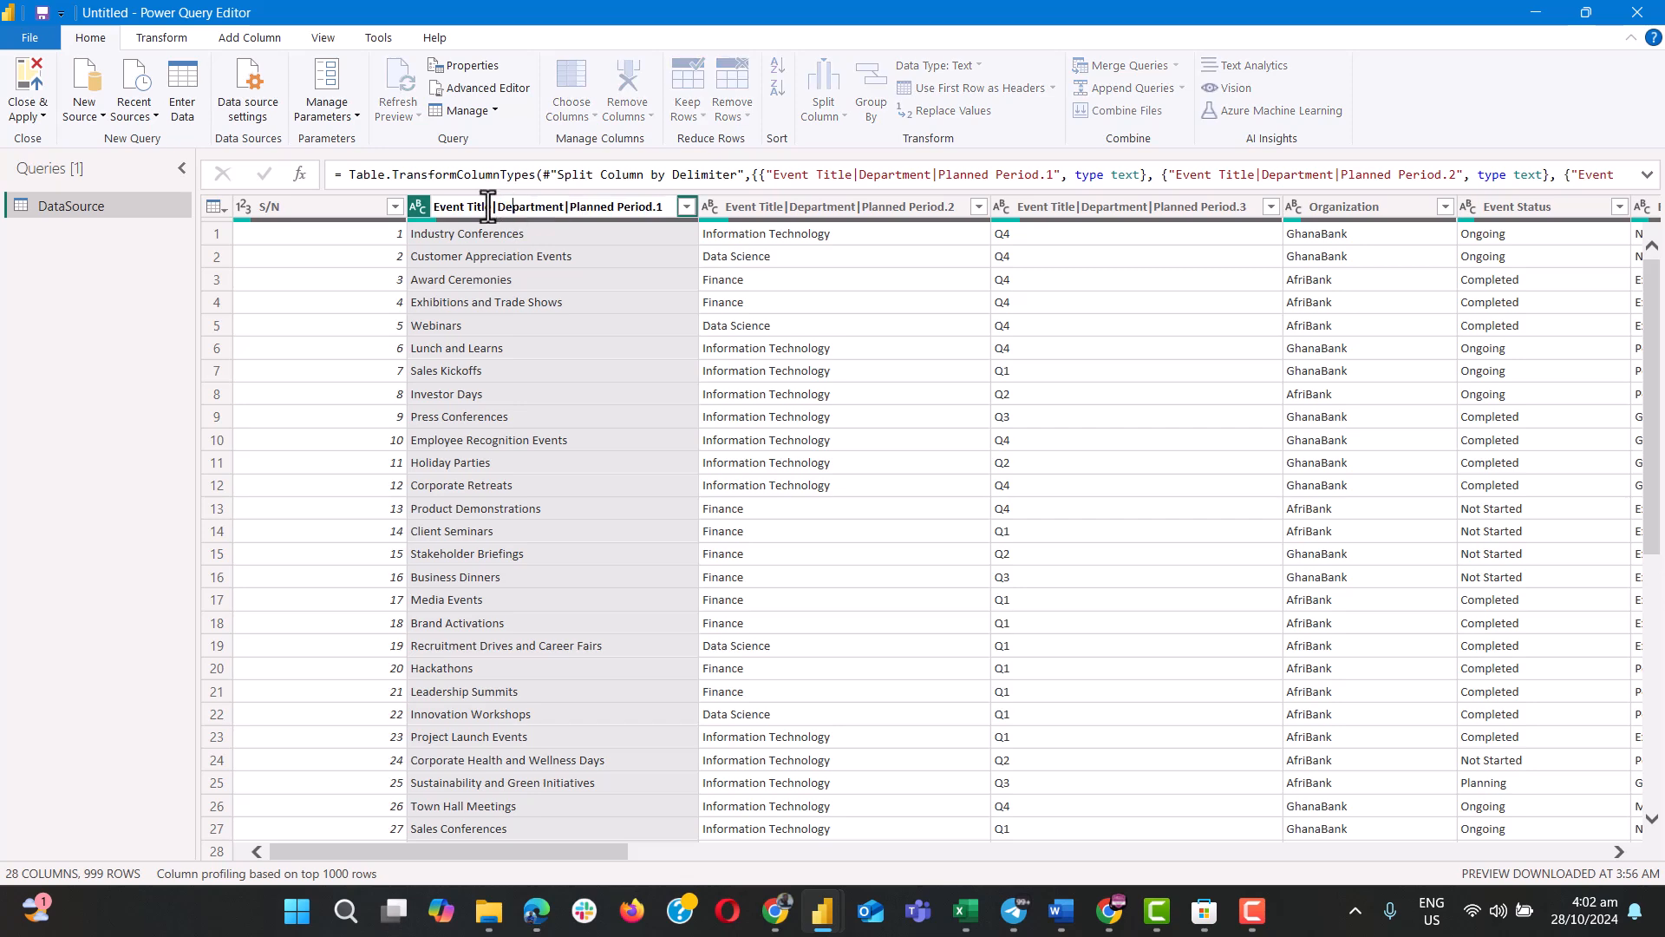
drag(491, 207, 708, 220)
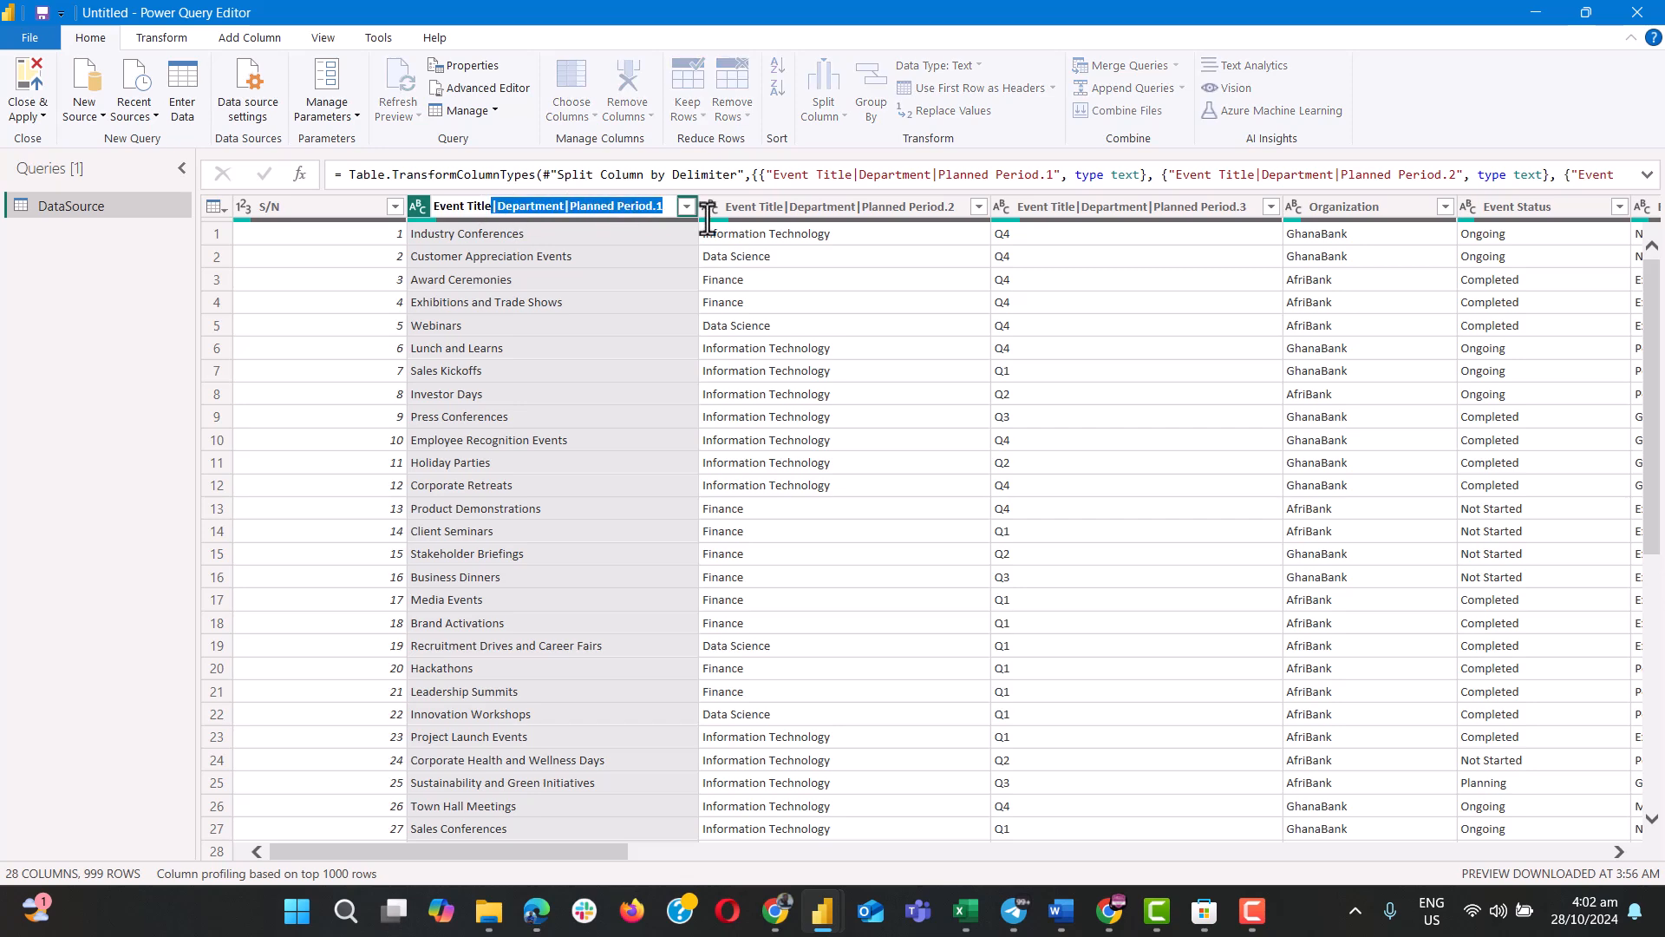
key(BackSpace)
key(Return)
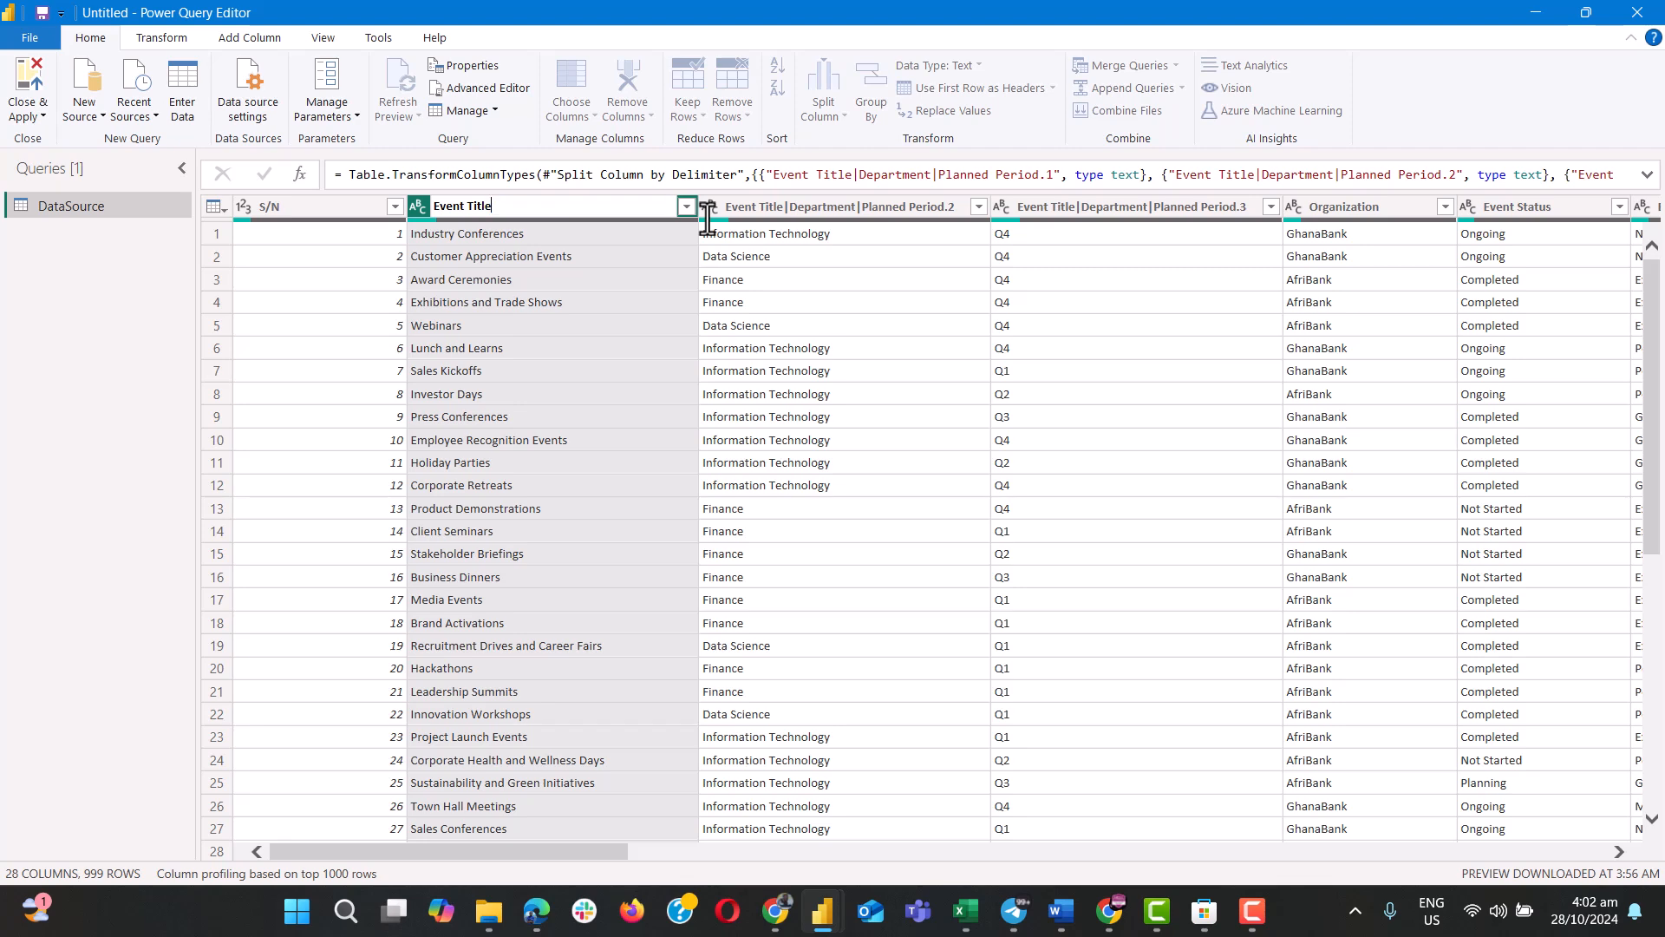
Rename the second split column, which holds the department values, as Department.
double_click(779, 210)
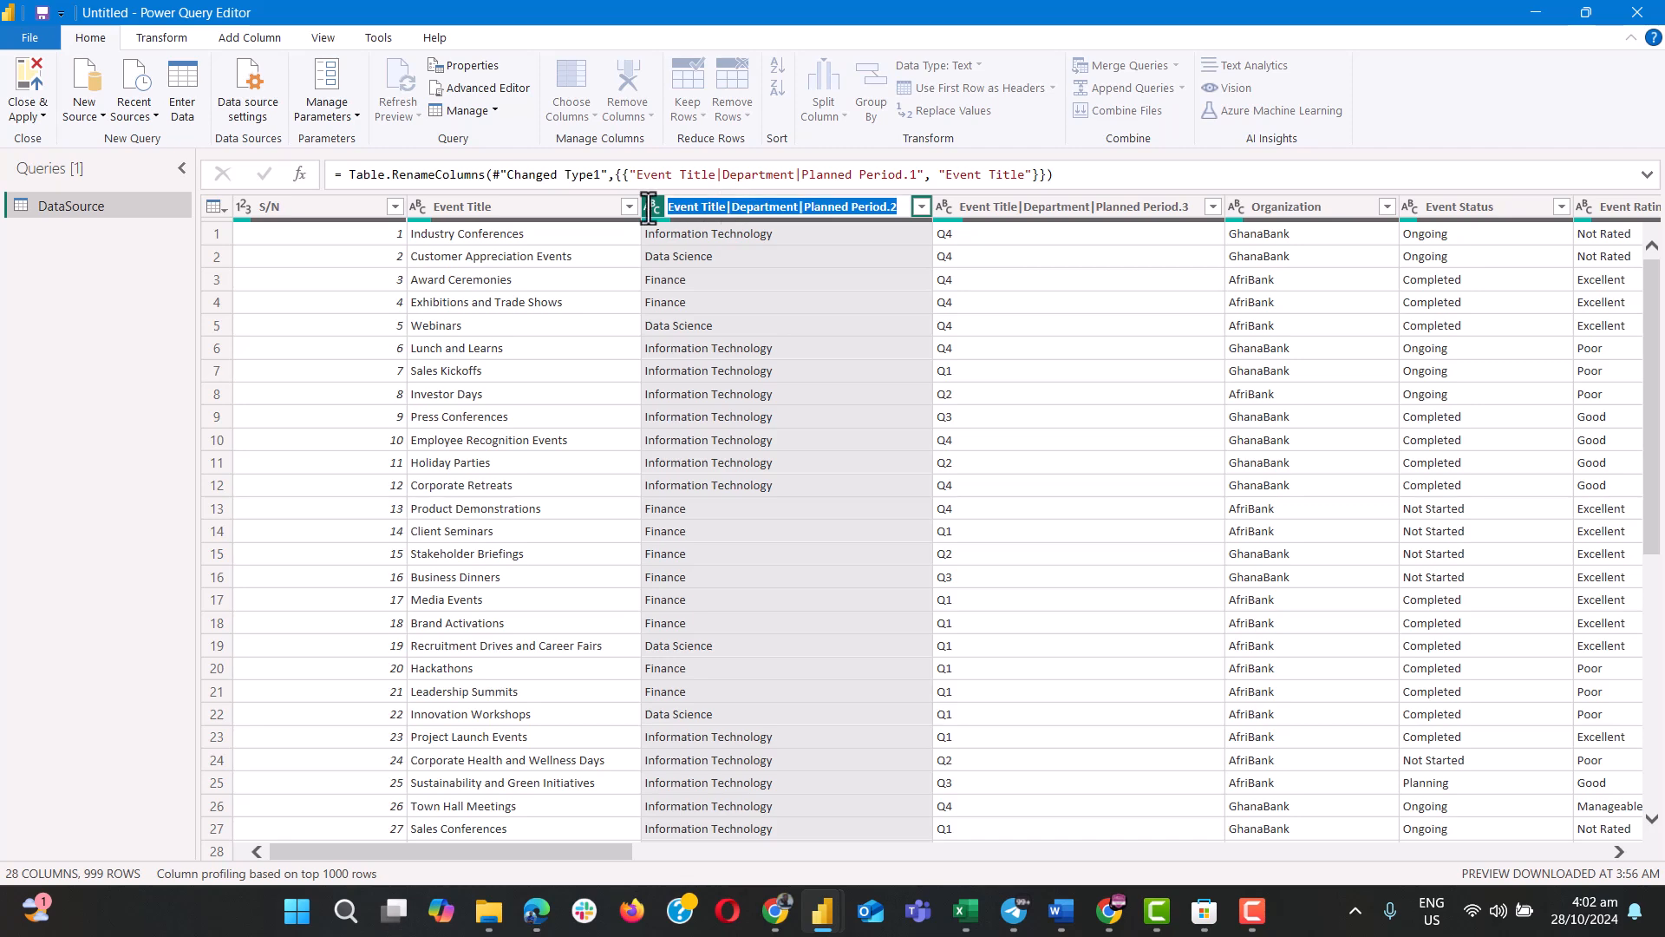
text(Depat)
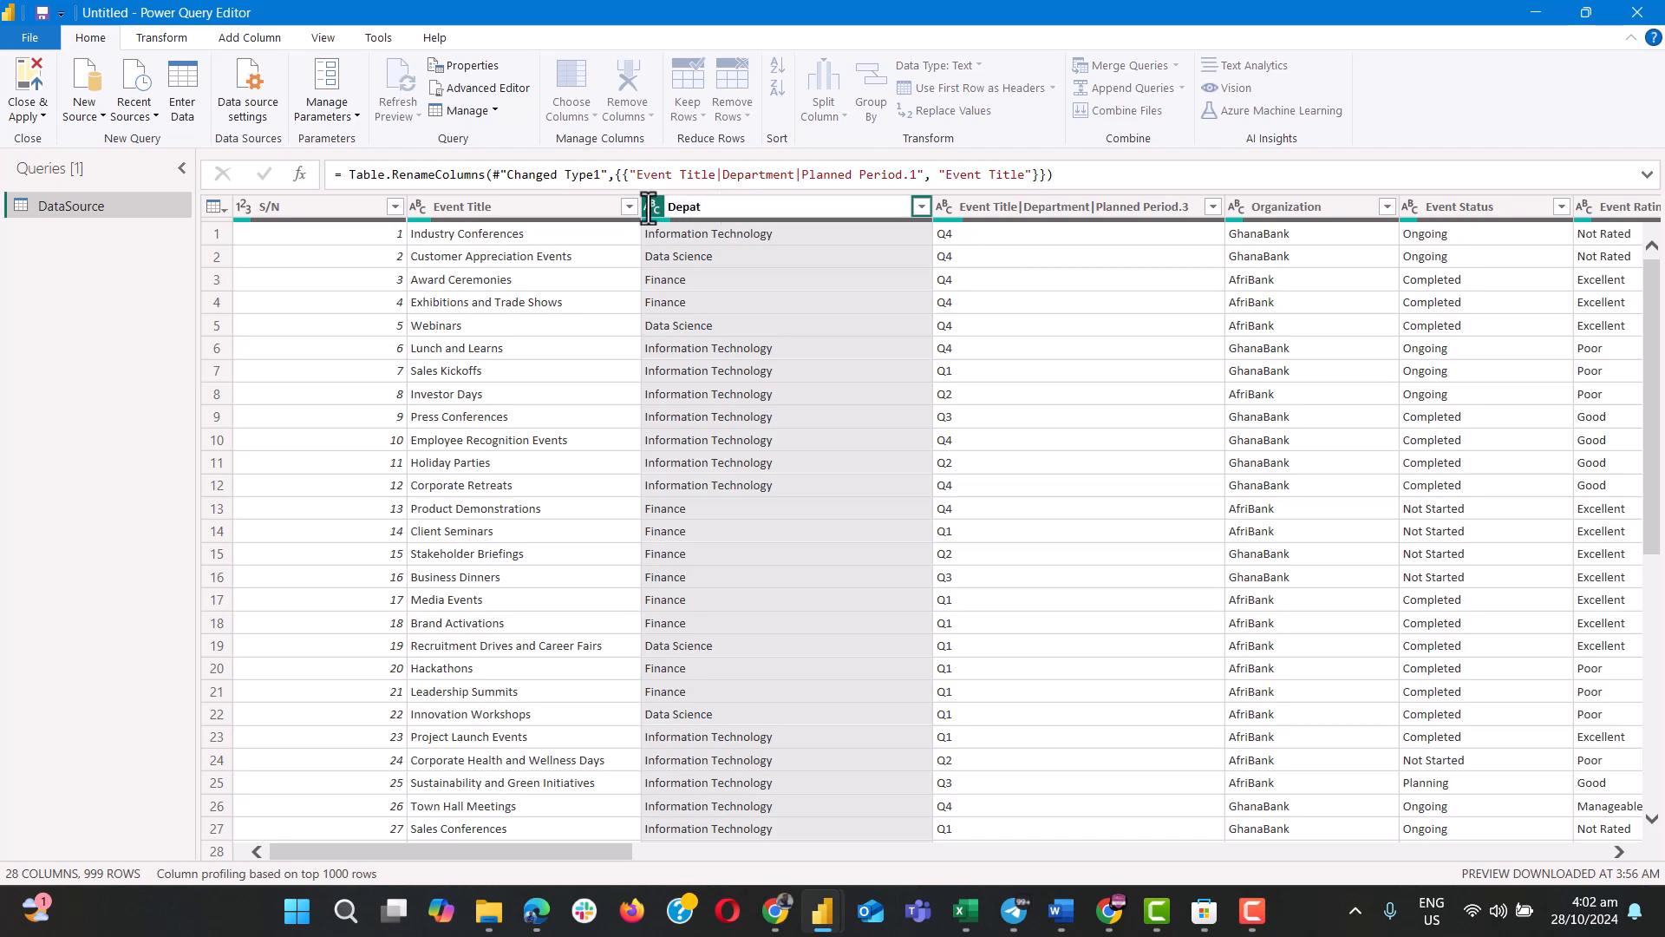
key(ctrl+a)
text(Department)
key(Return)
Rename the third split column, which holds the quarter values, as Planned Period.
click(1005, 209)
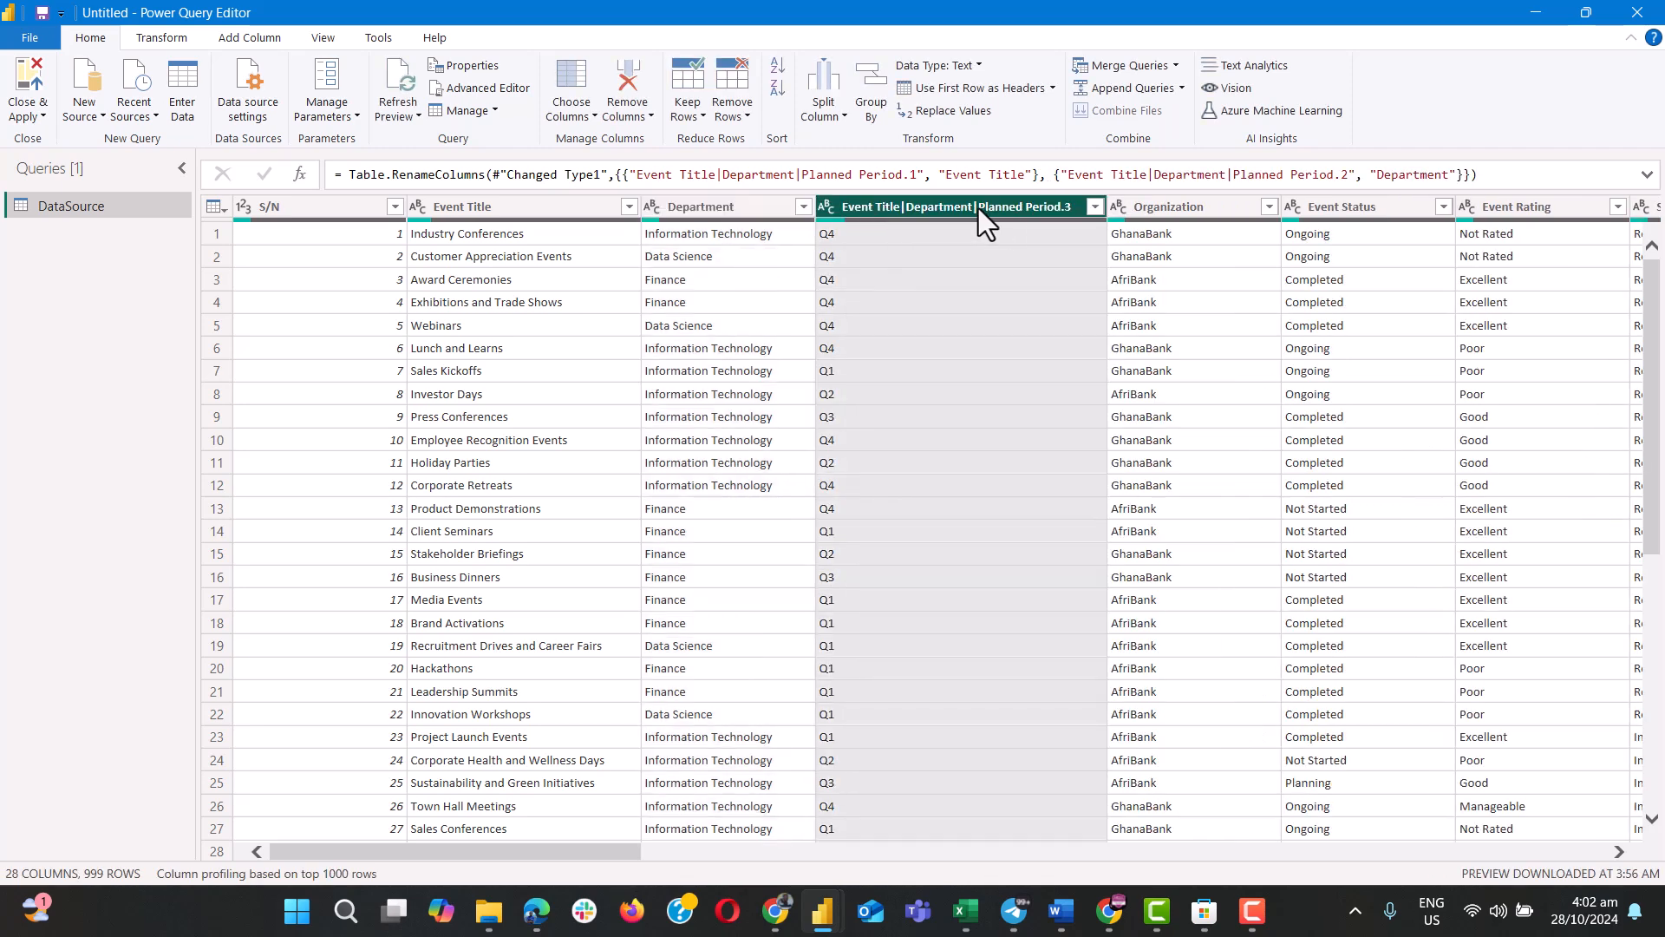
double_click(979, 208)
click(979, 208)
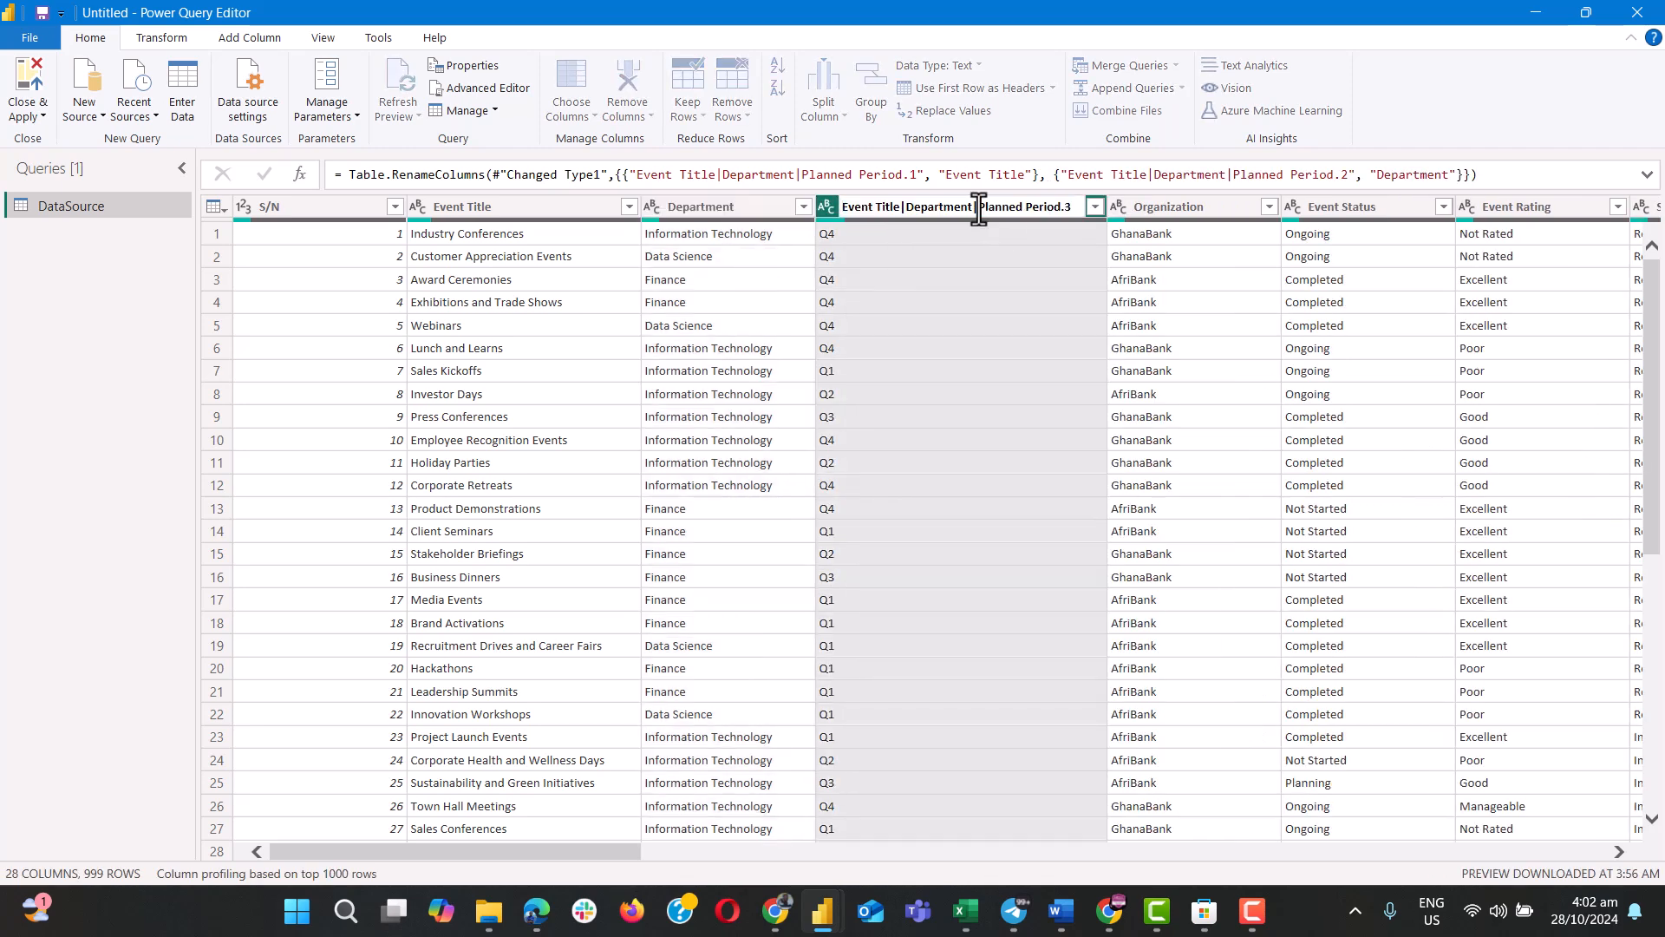
key(shift+Home)
key(BackSpace)
key(Return)
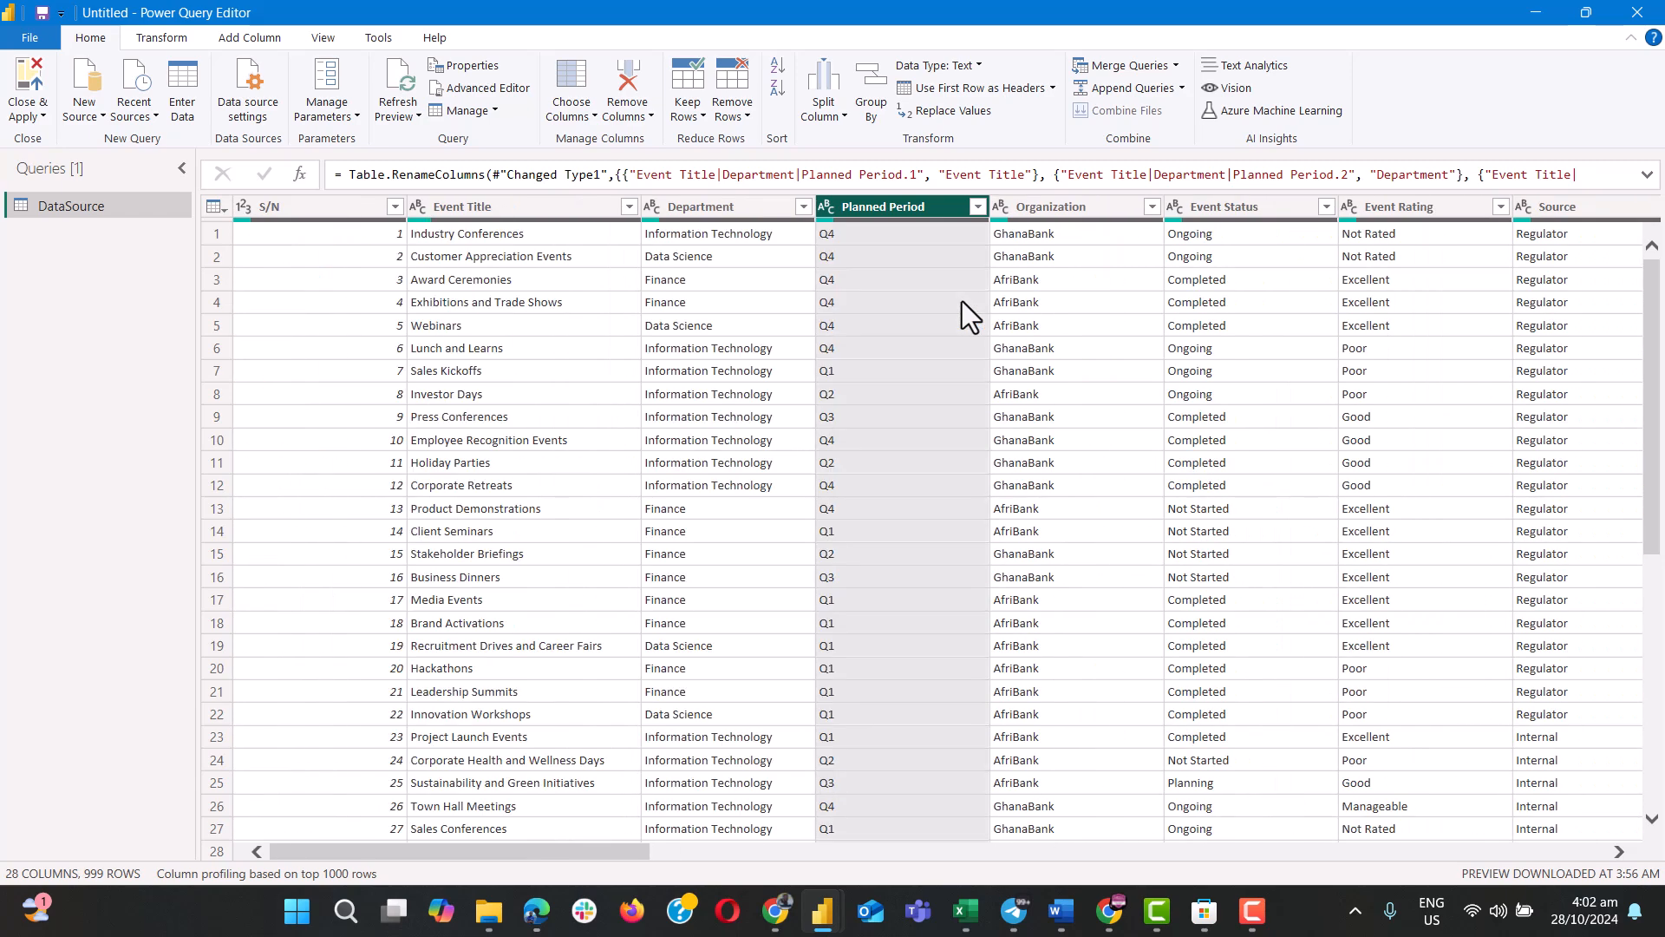
Examine the columns after Engagement Date, Column10 through Column26, down the rows to check whether they hold any data.
scroll(962, 301, right, 15)
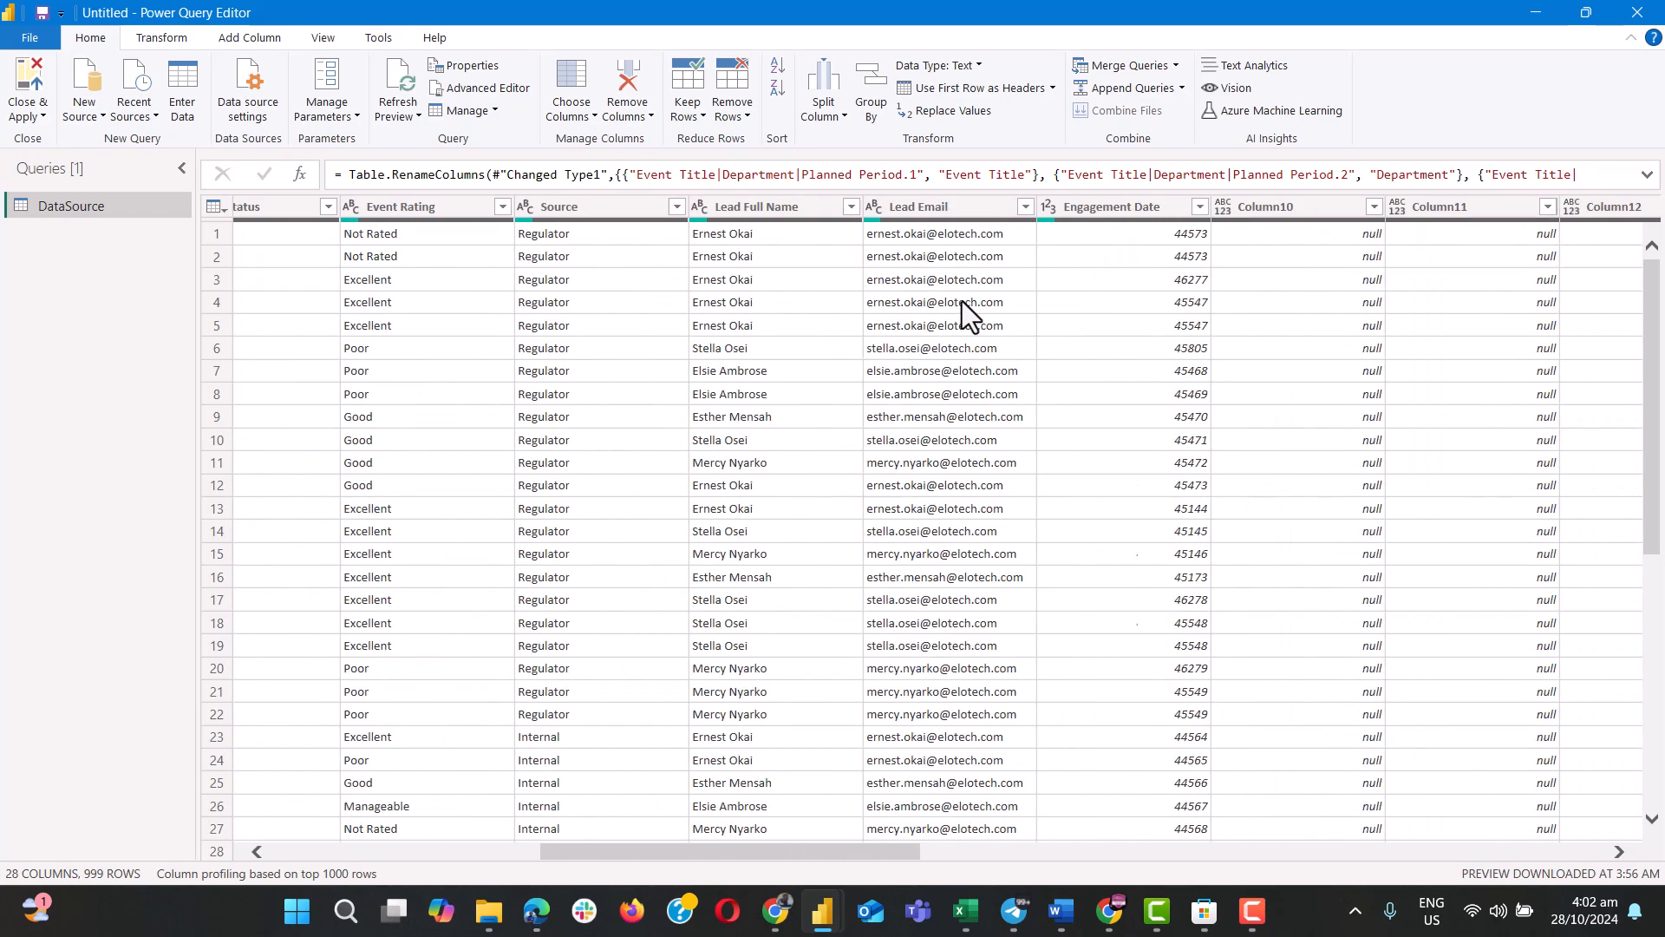
scroll(962, 301, right, 3)
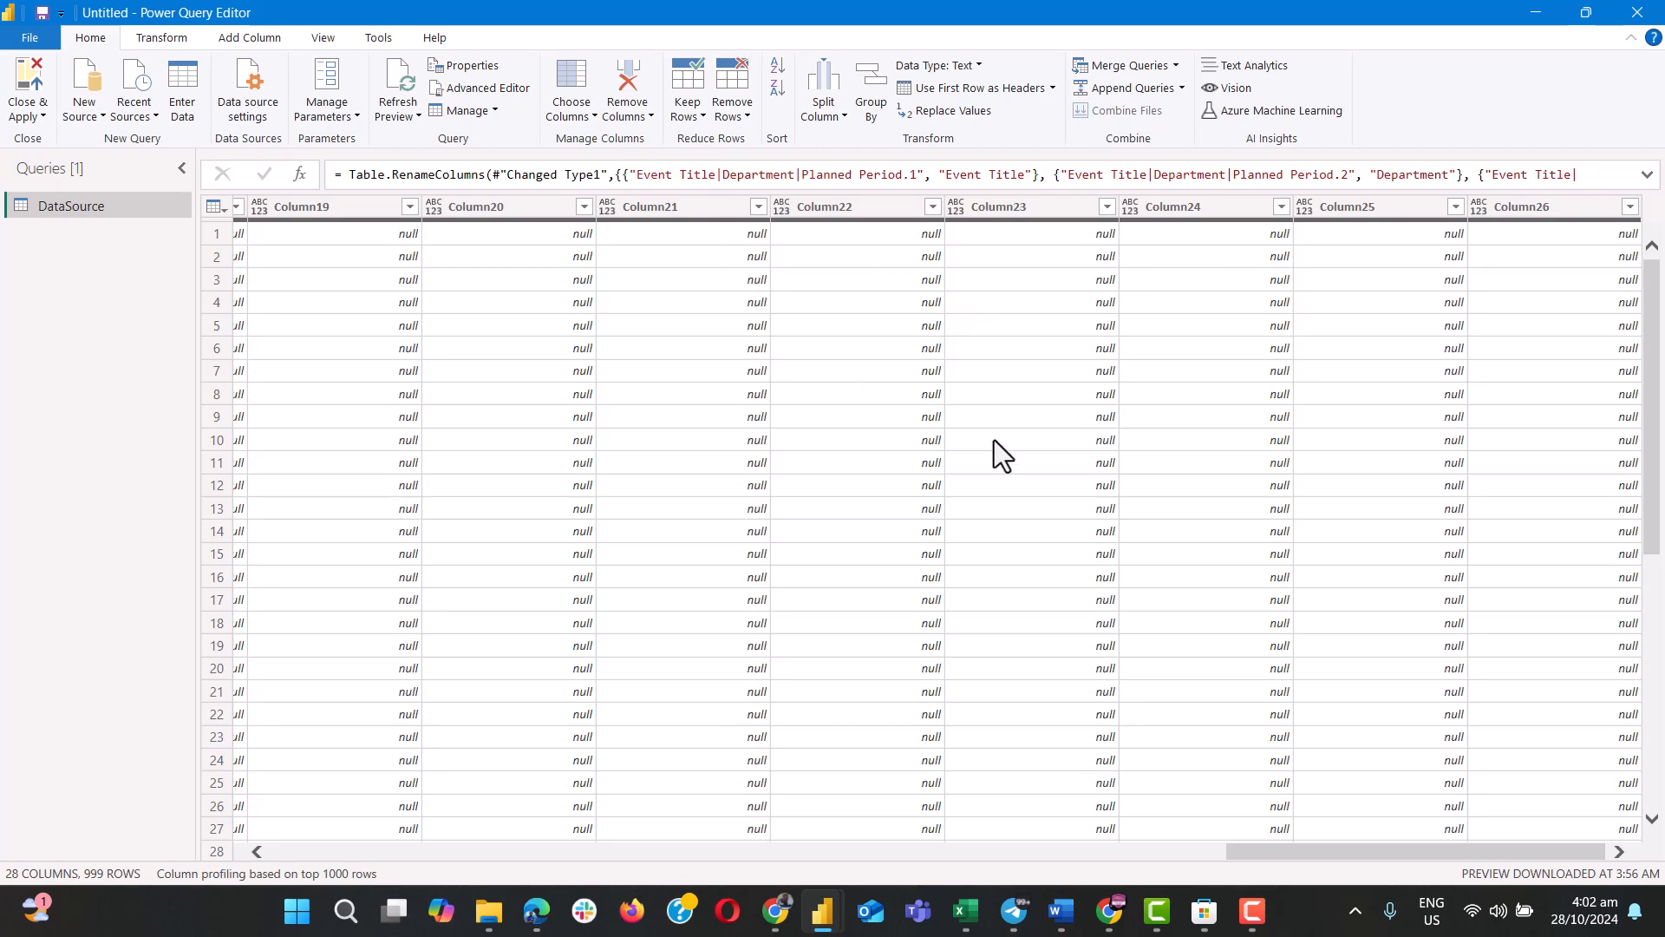
scroll(995, 440, left, 15)
scroll(994, 441, right, 15)
scroll(994, 440, left, 8)
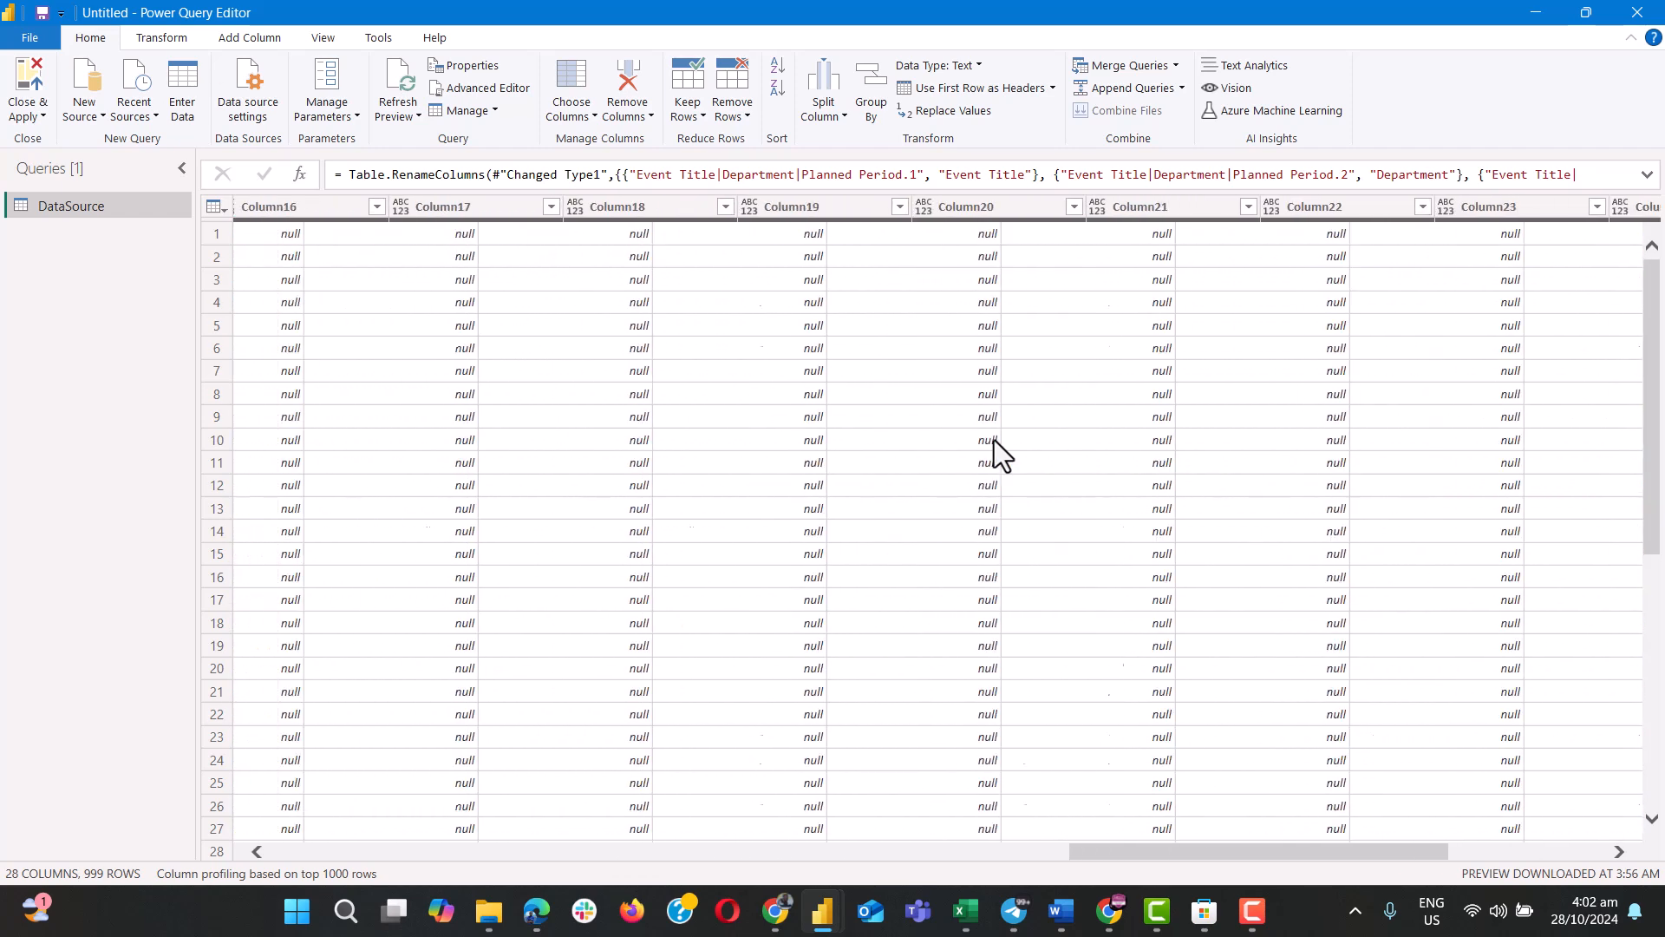
scroll(994, 440, left, 10)
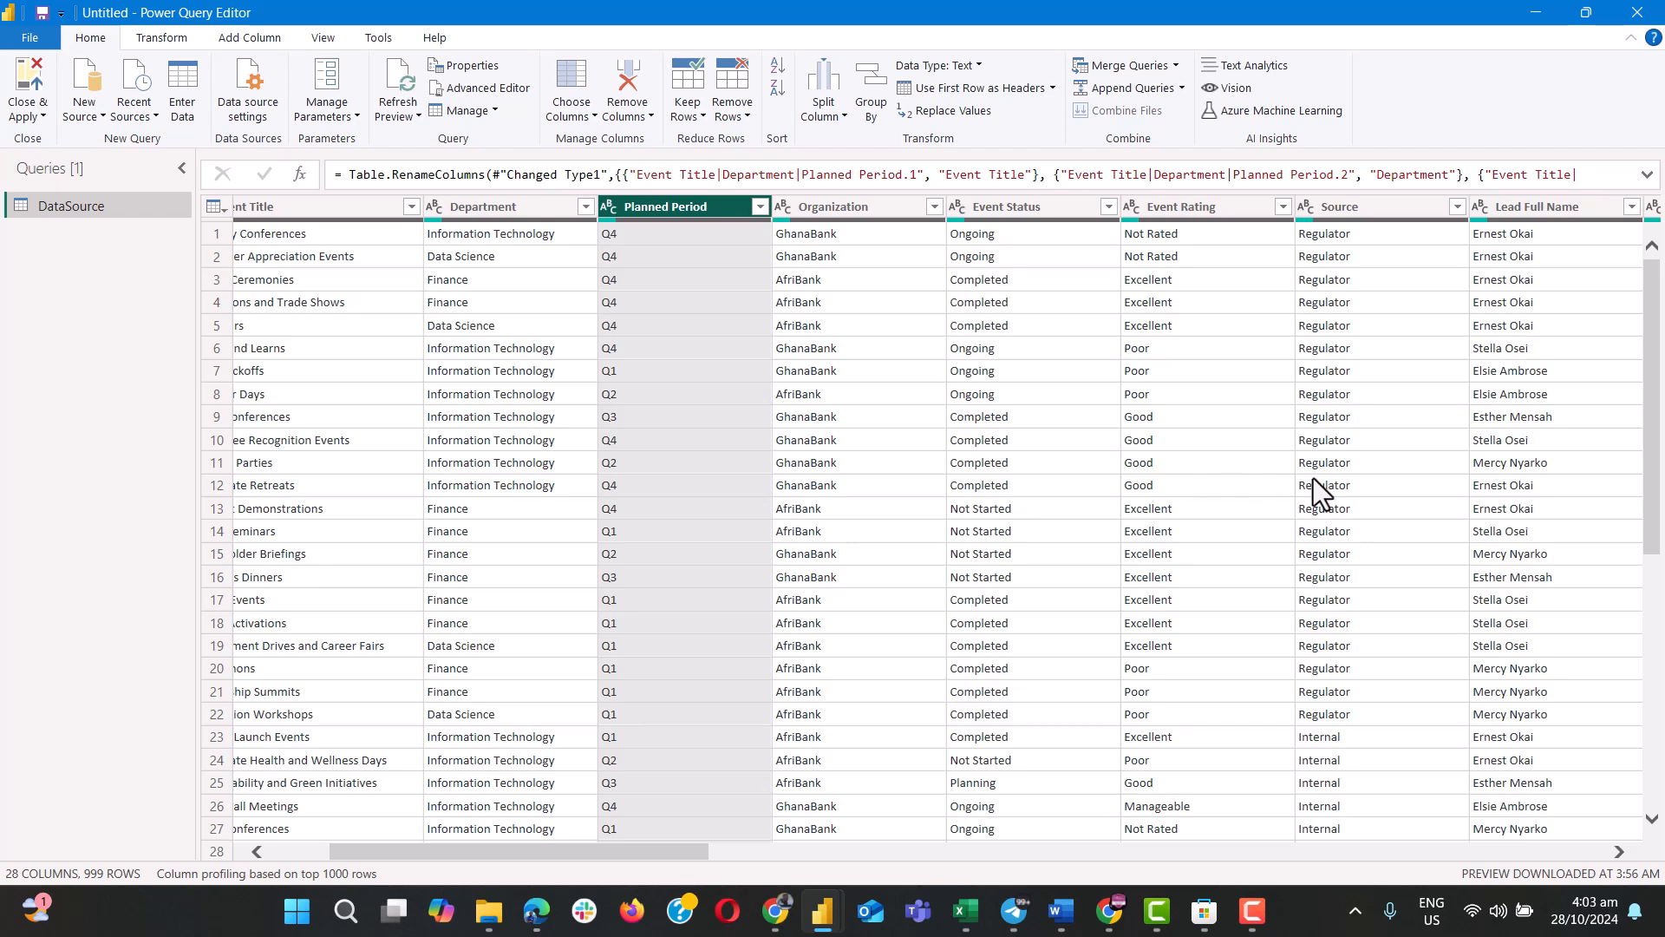
scroll(1312, 479, right, 5)
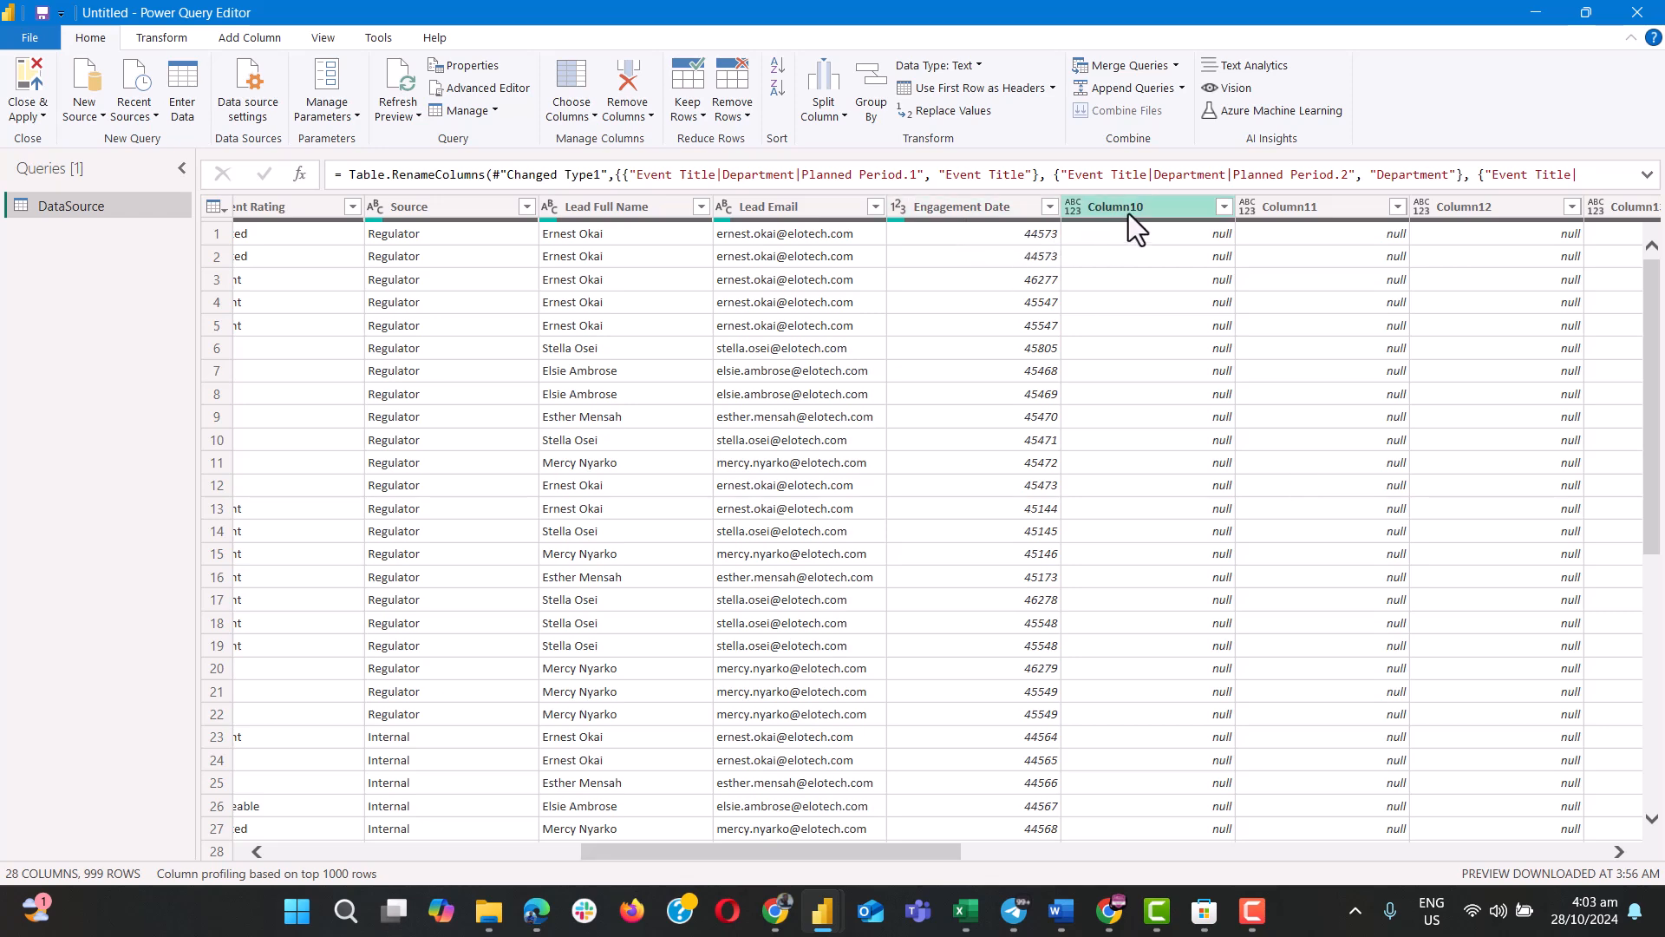
scroll(1236, 486, right, 10)
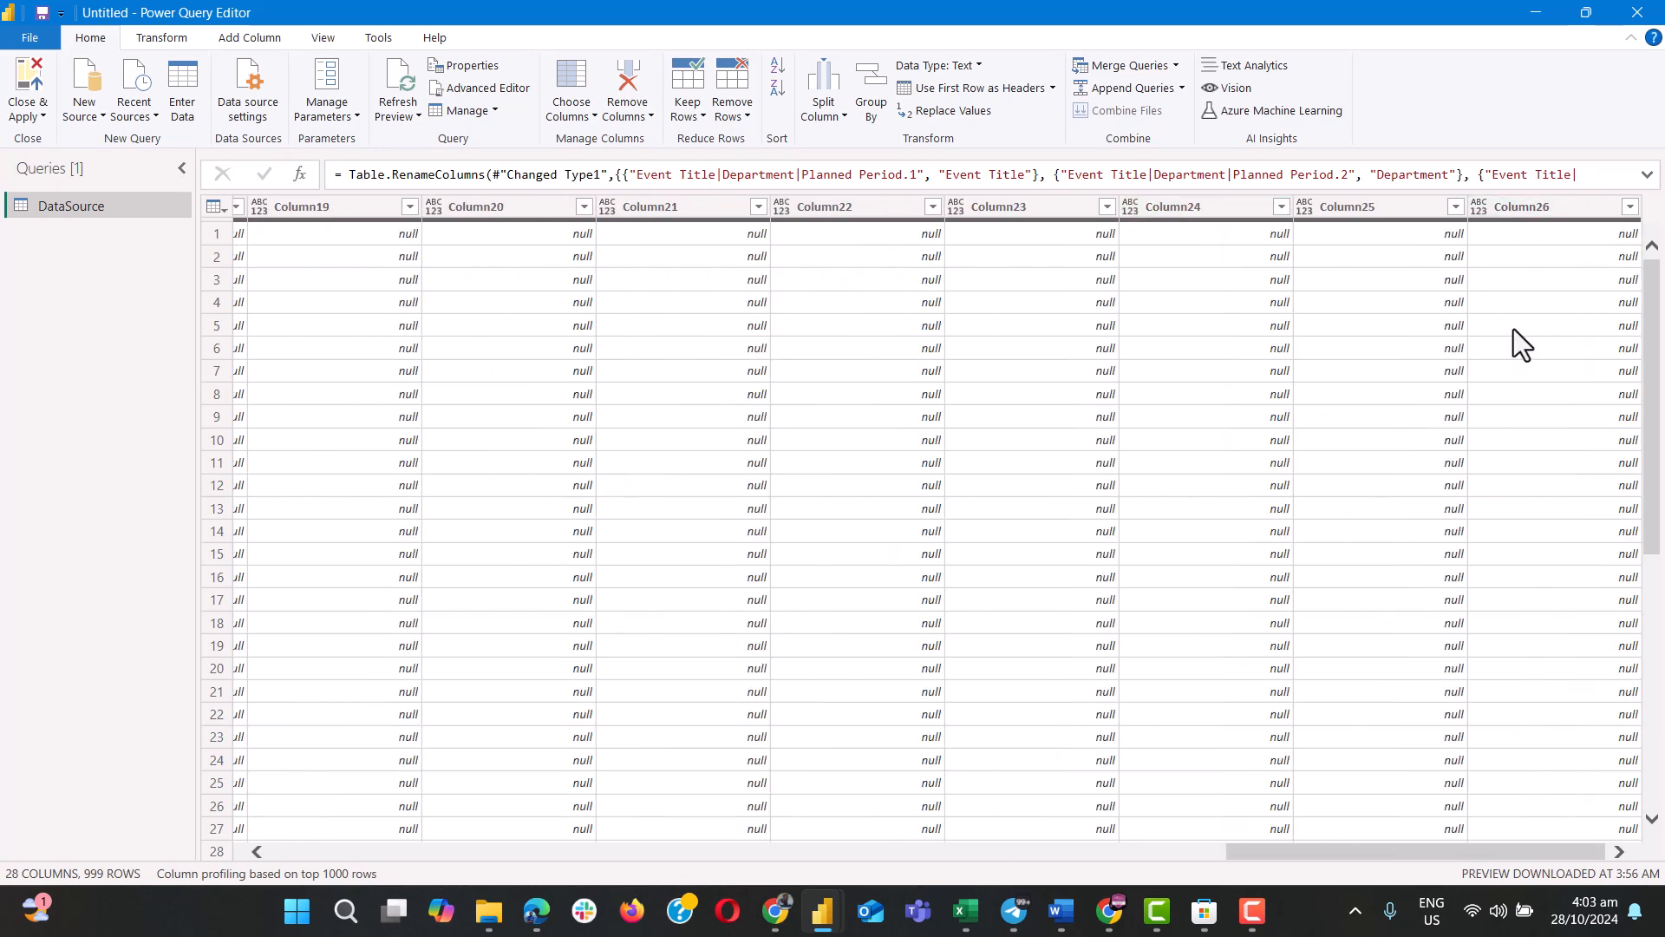
scroll(1116, 527, down, 20)
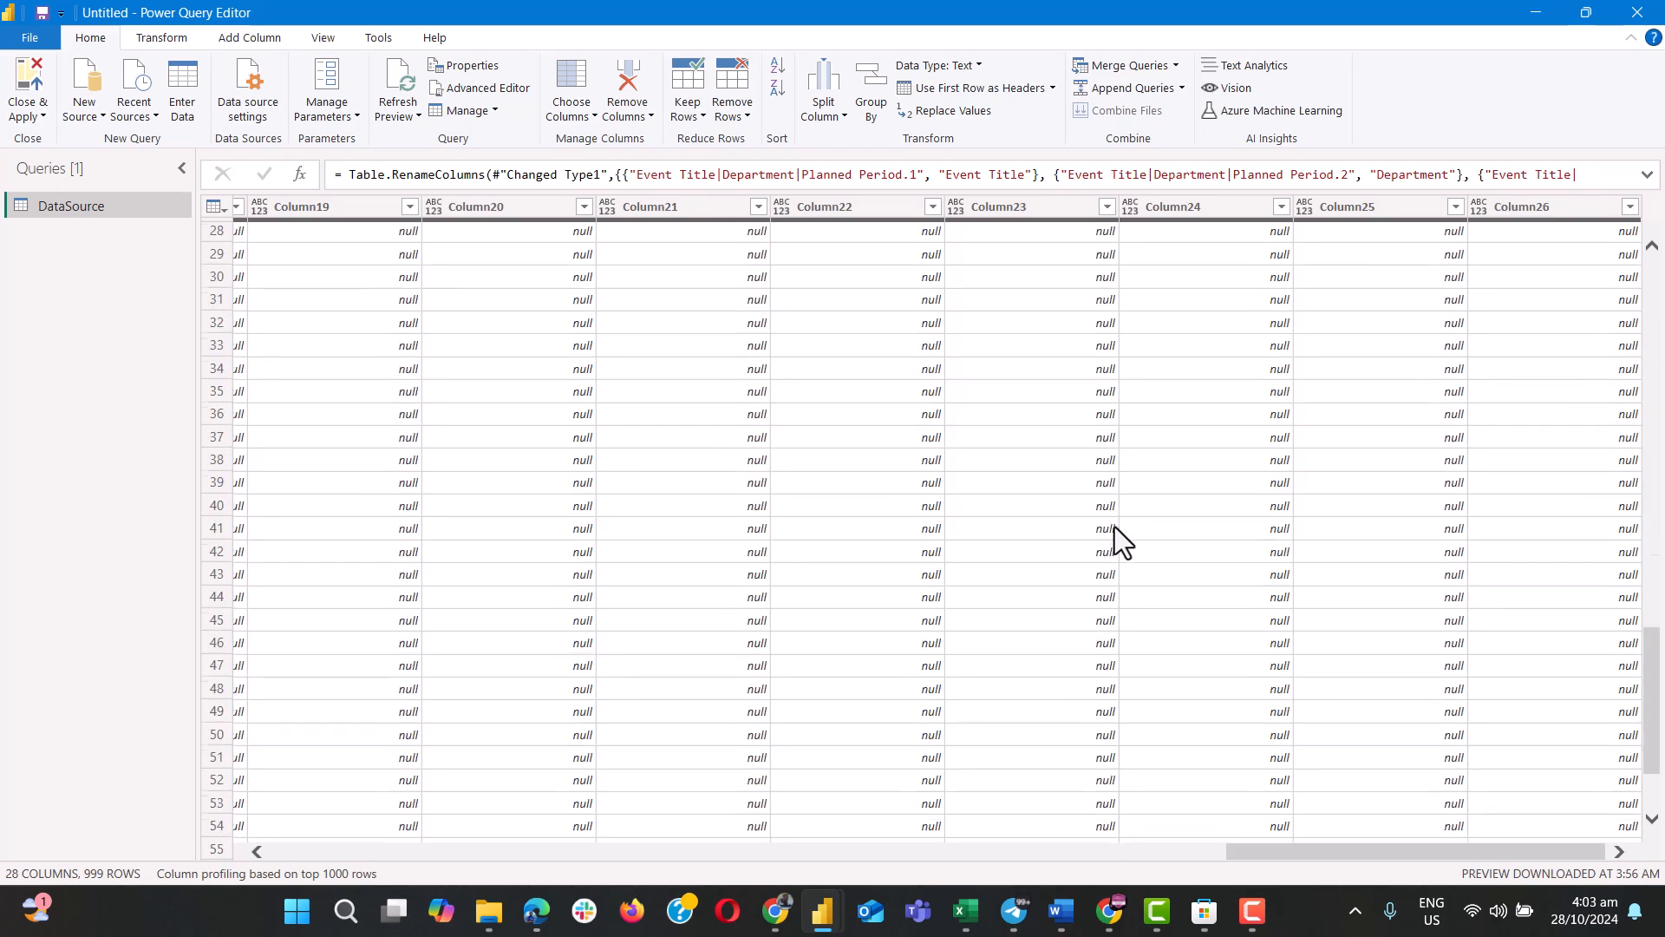
scroll(1115, 527, down, 20)
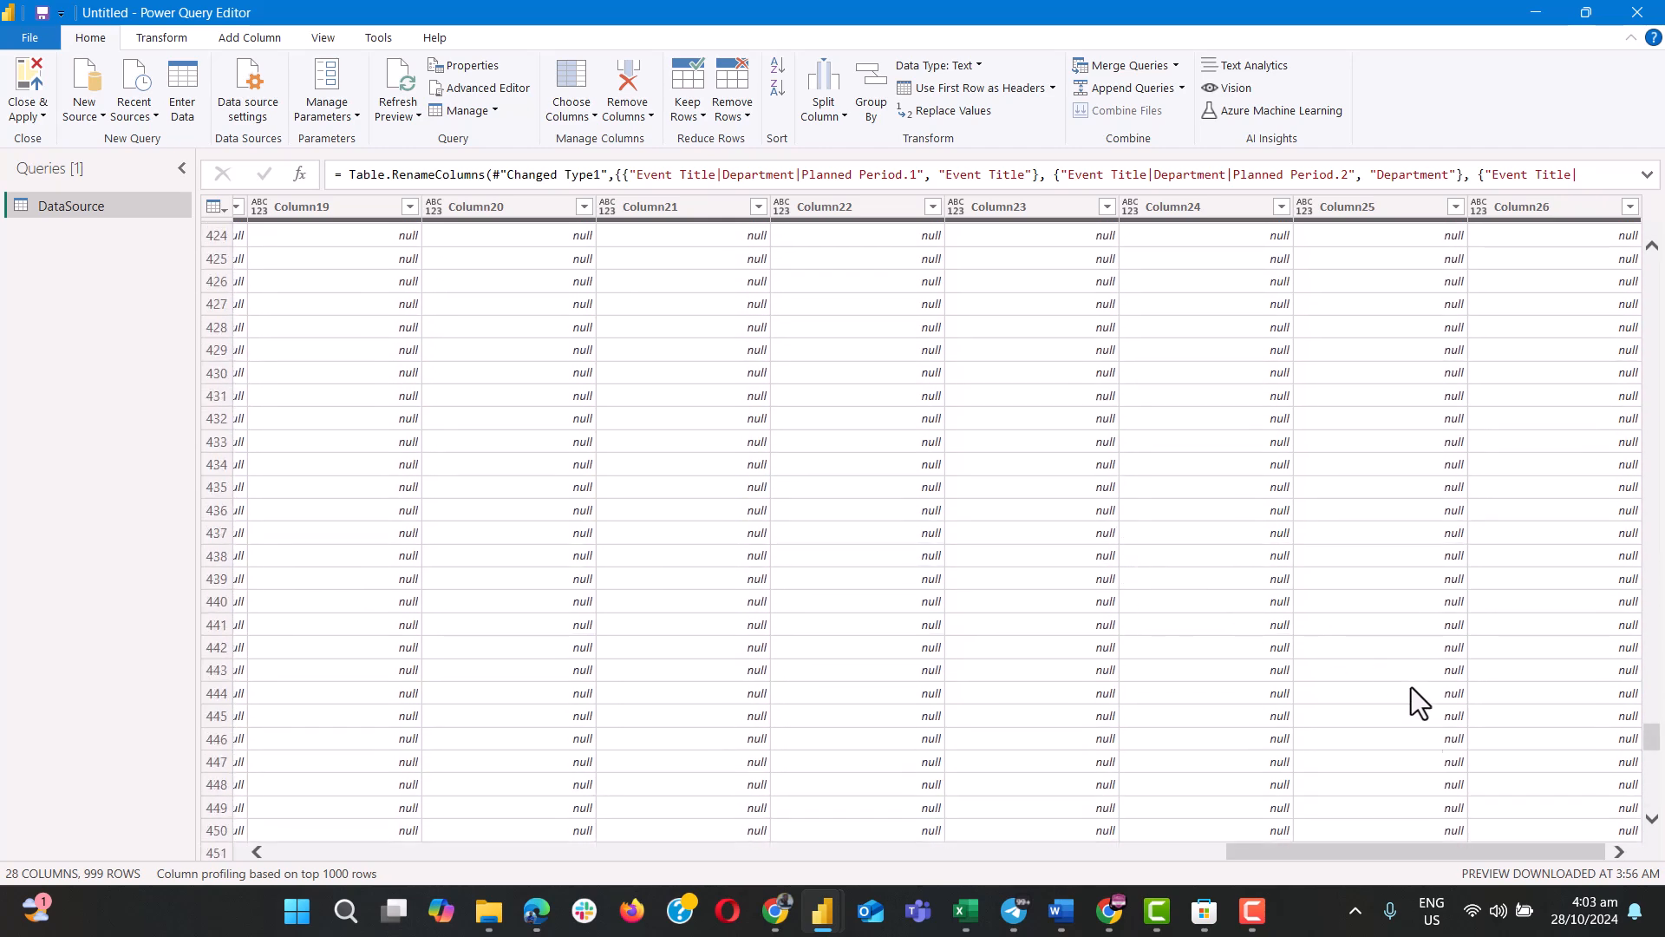
drag(1651, 740, 1656, 839)
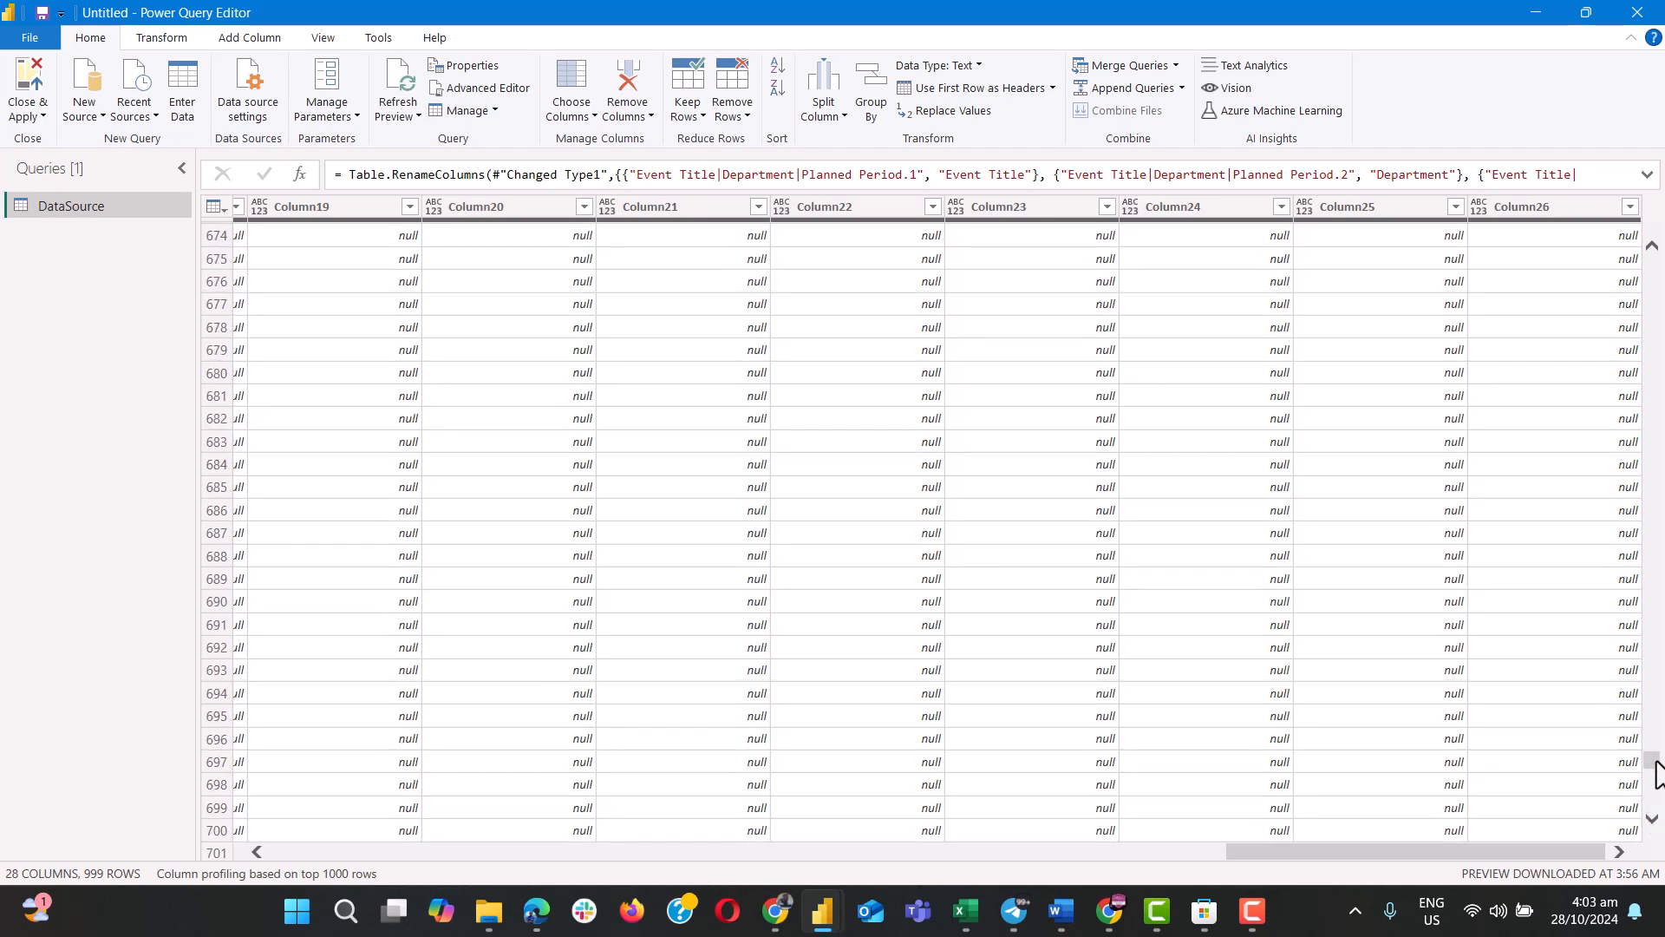
drag(1657, 772, 1652, 260)
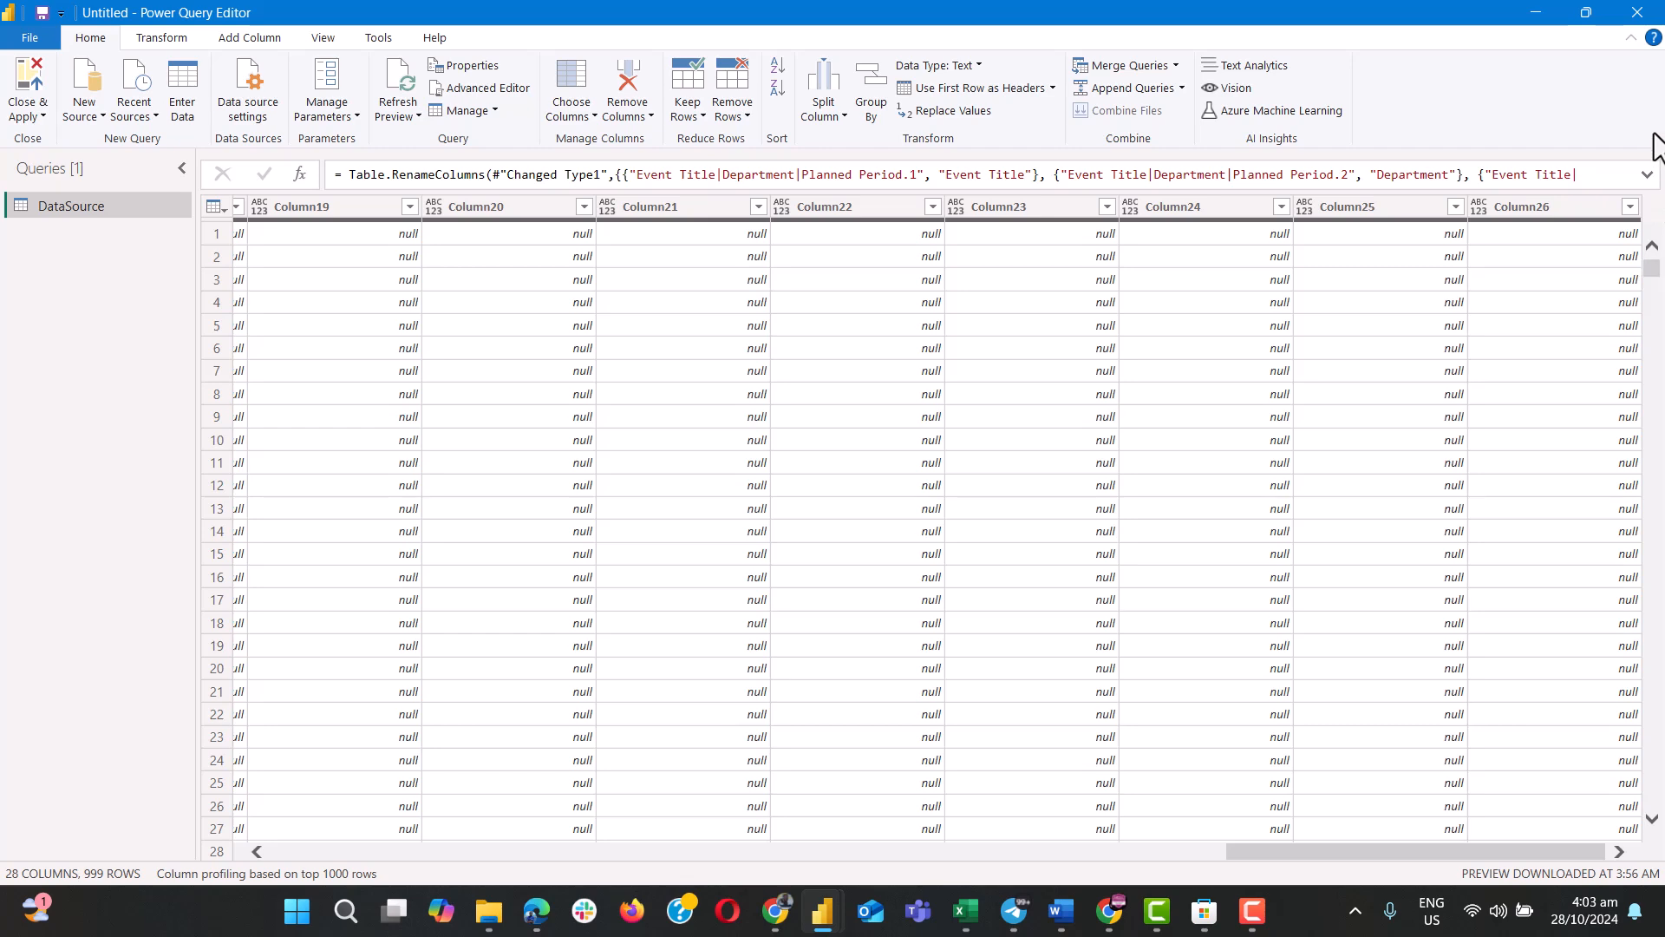
scroll(1159, 474, left, 15)
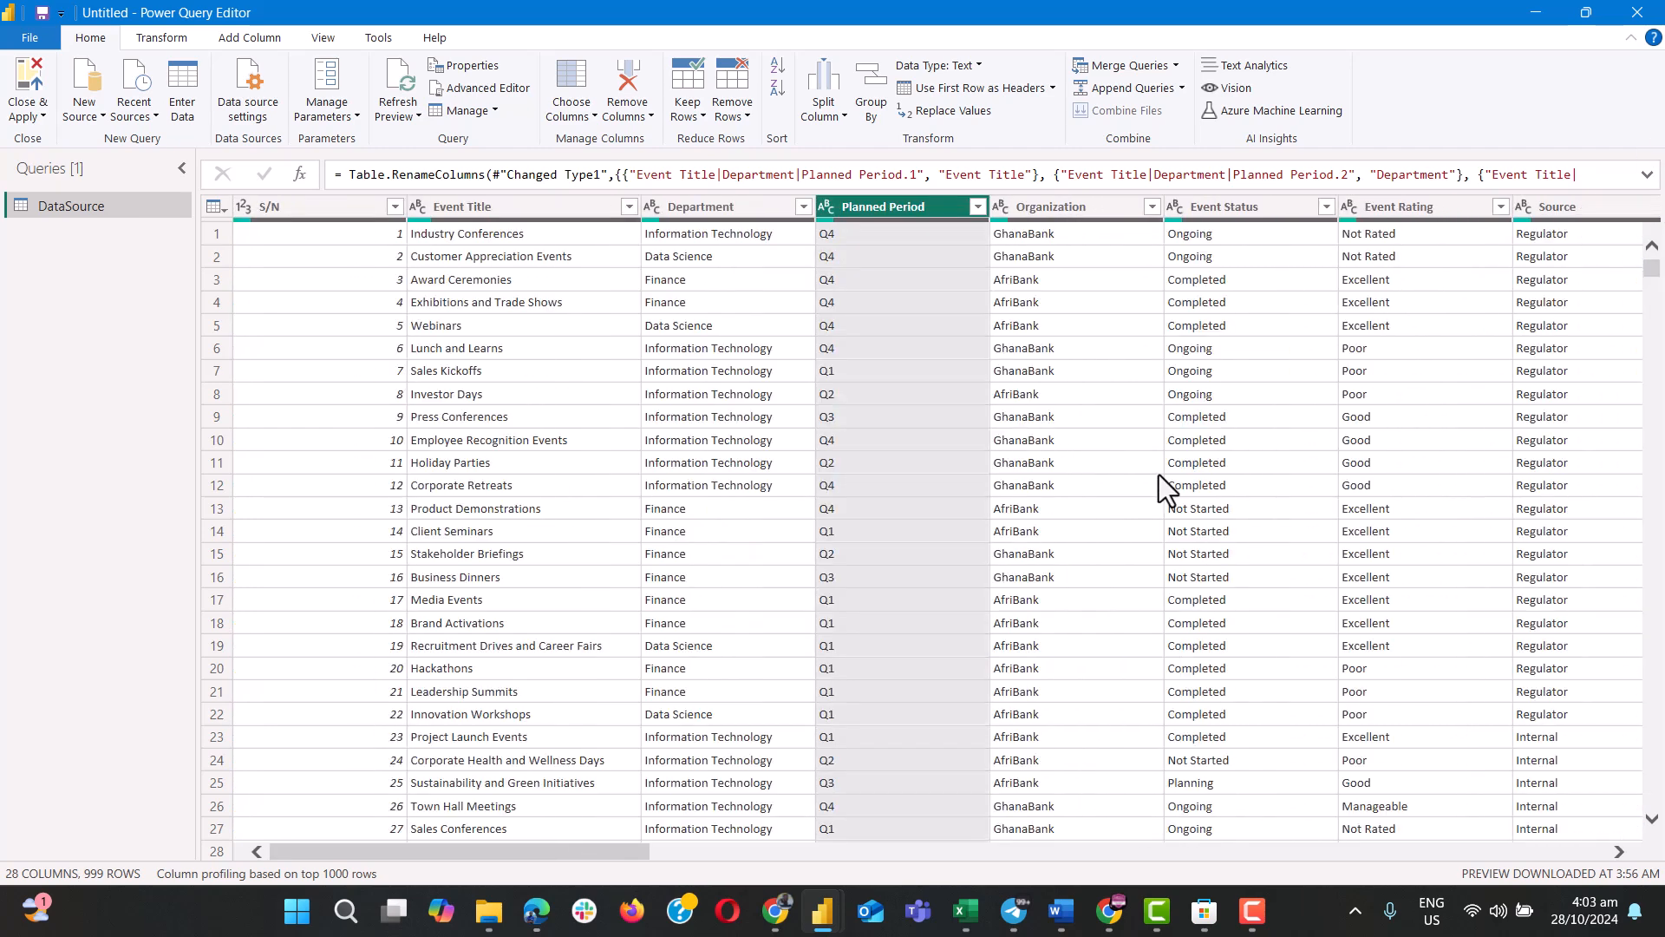
click(337, 211)
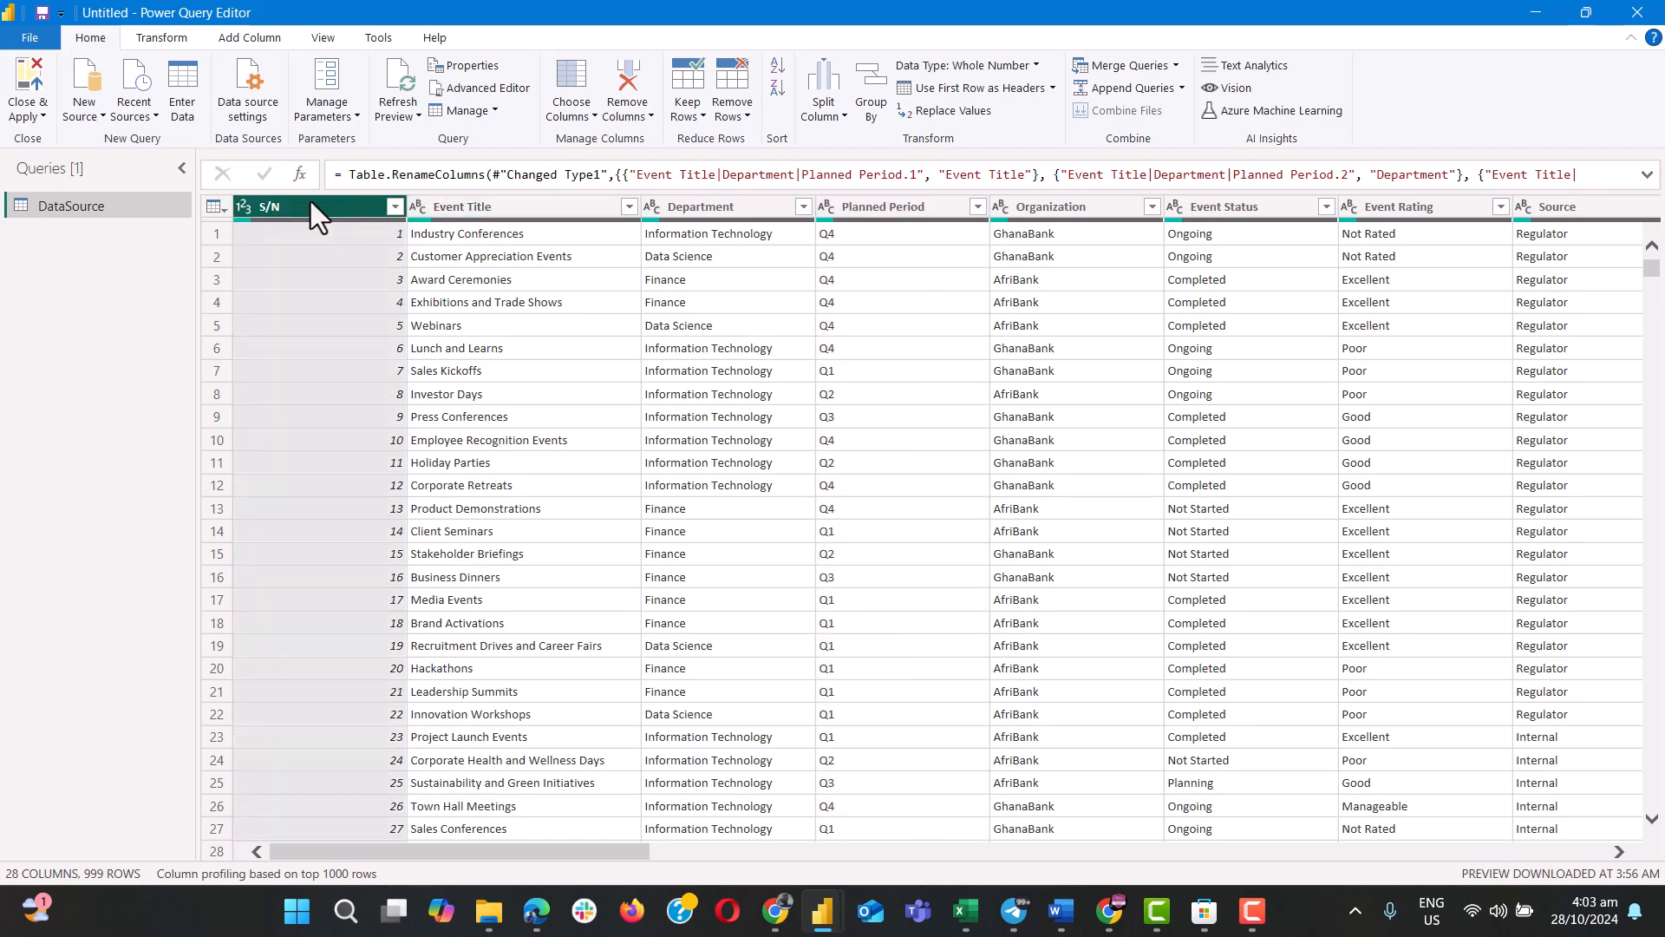
ctrl+click(465, 204)
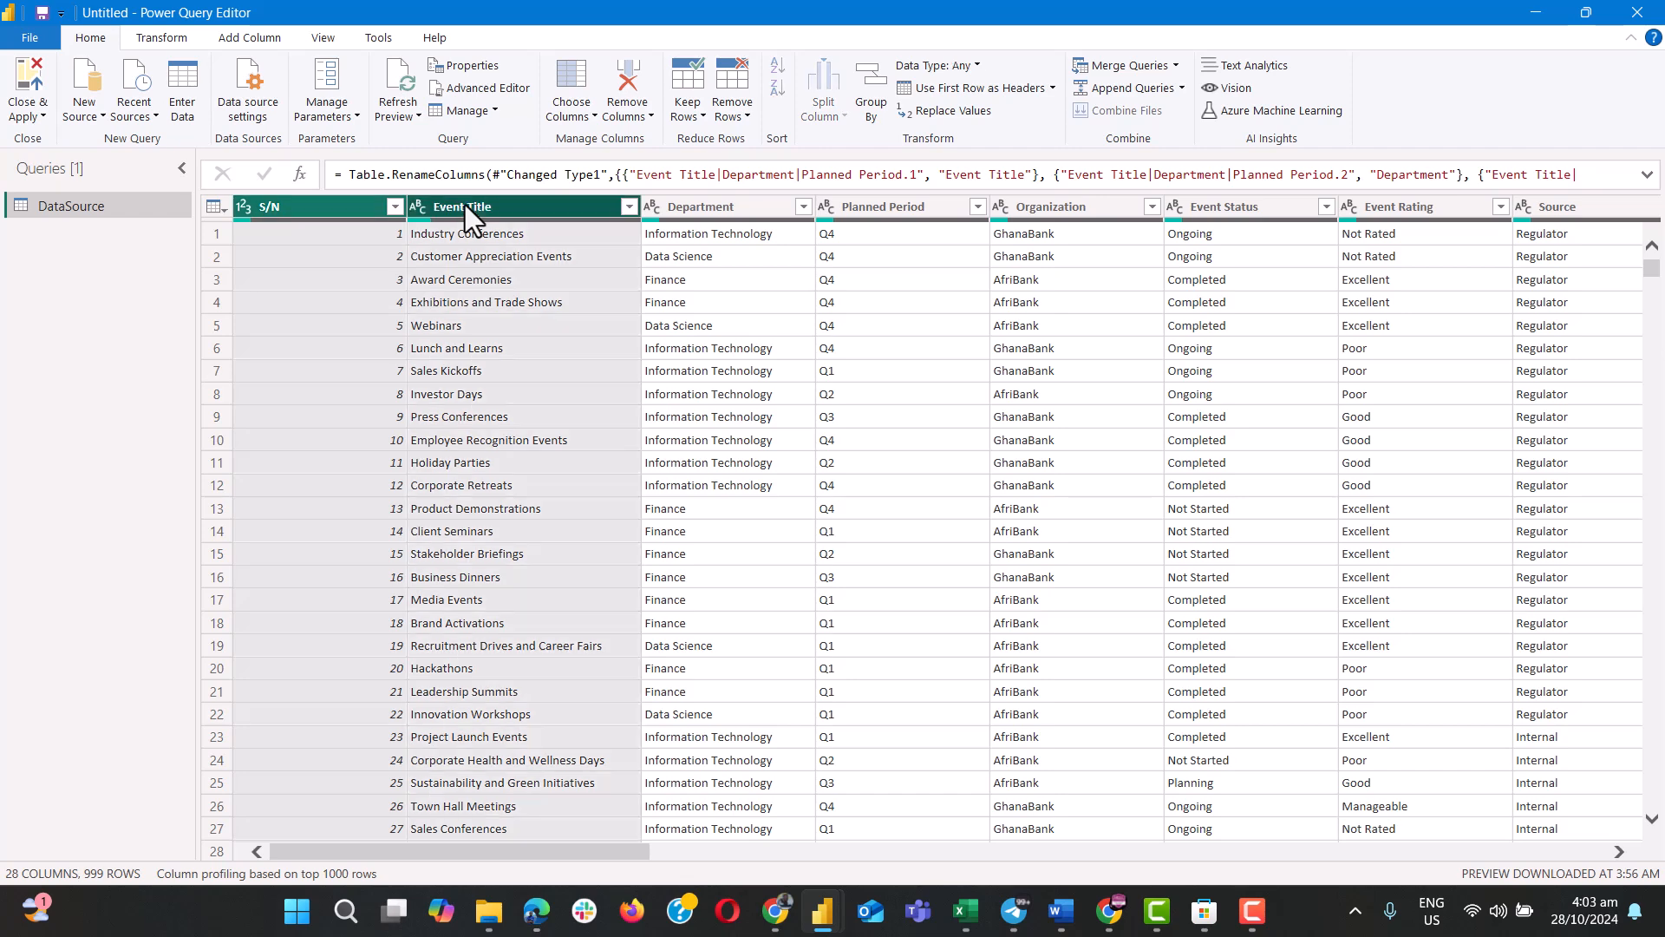
click(681, 228)
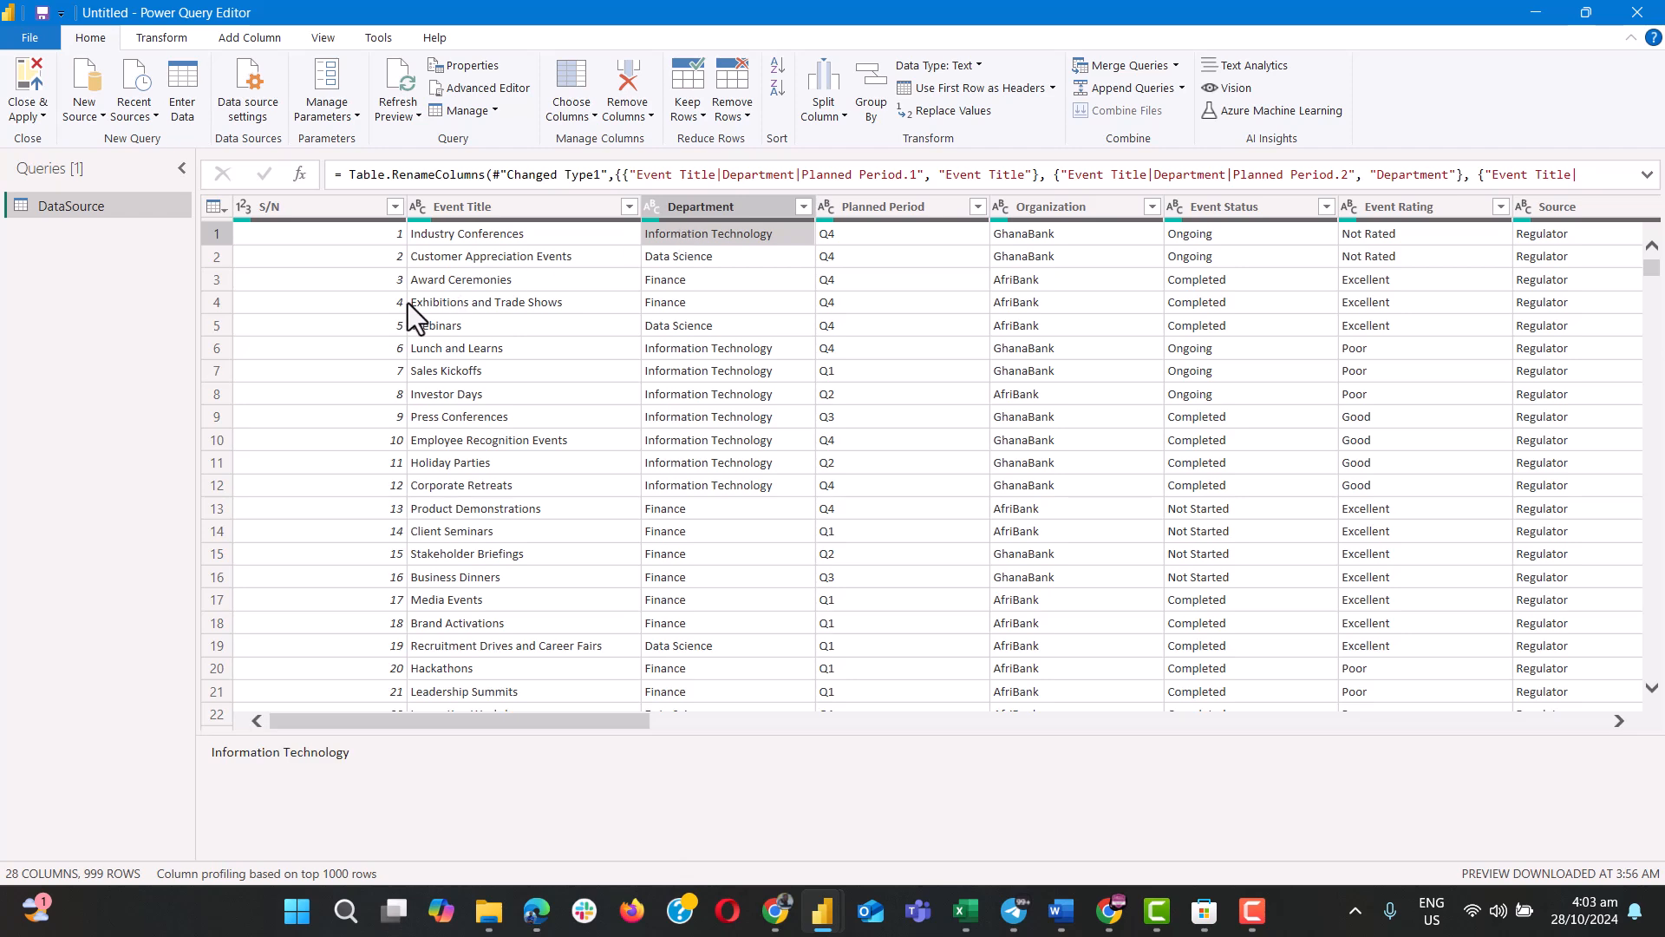
Keep only the columns from S/N through Engagement Date in the DataSource query and remove all other columns.
click(290, 209)
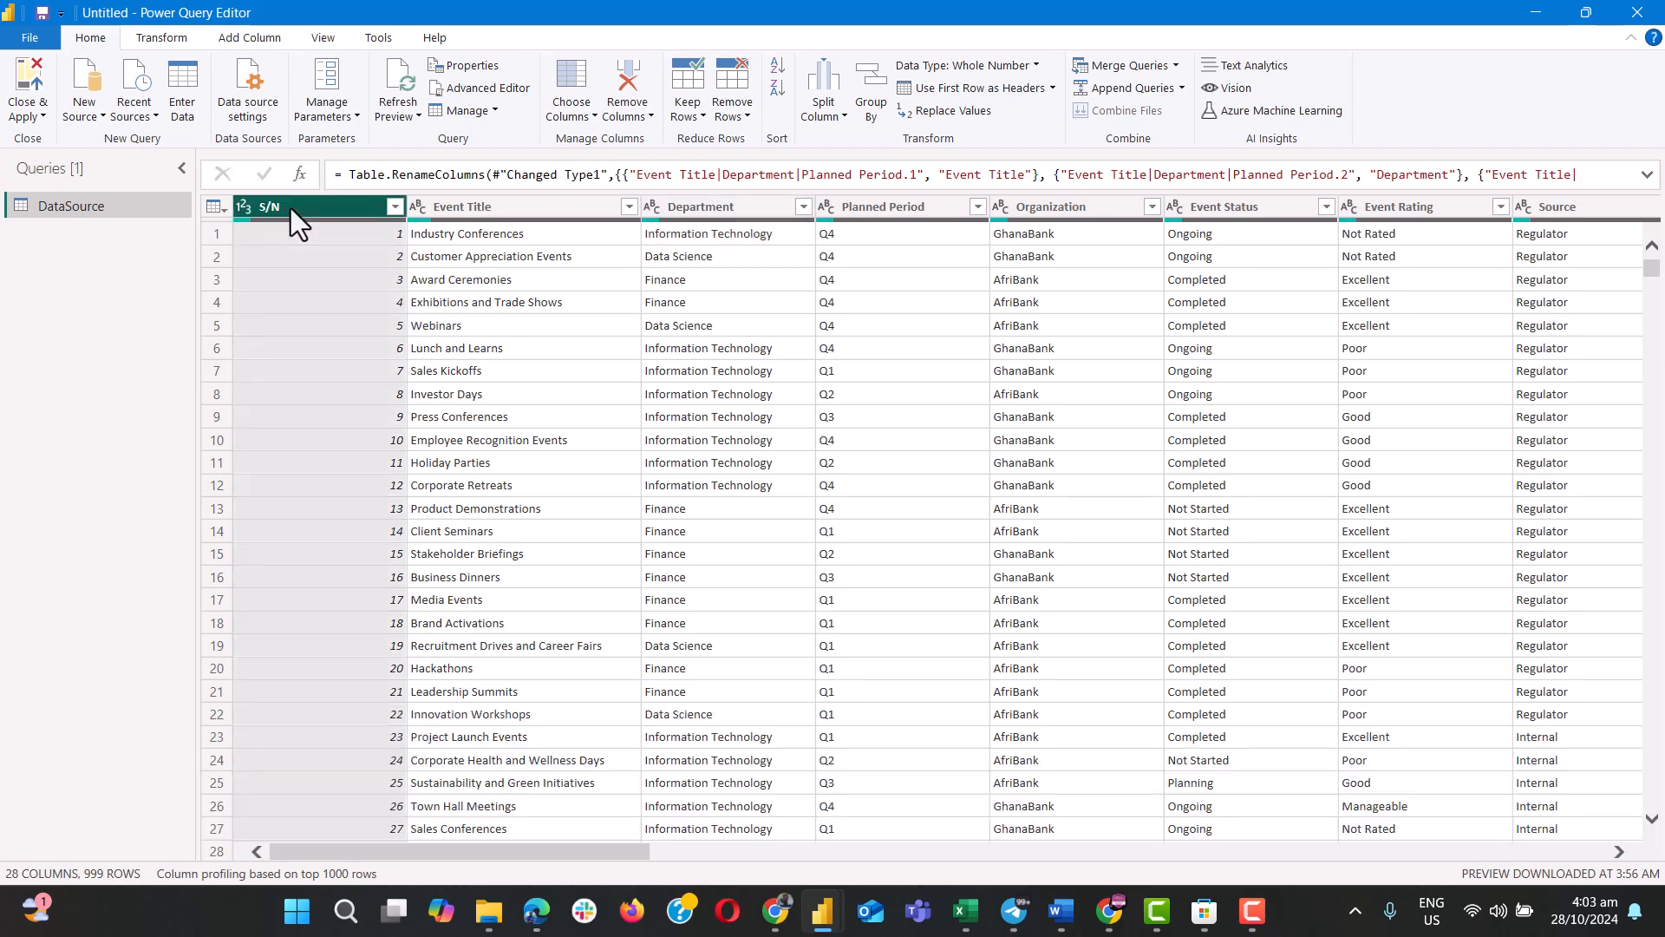
ctrl+click(509, 208)
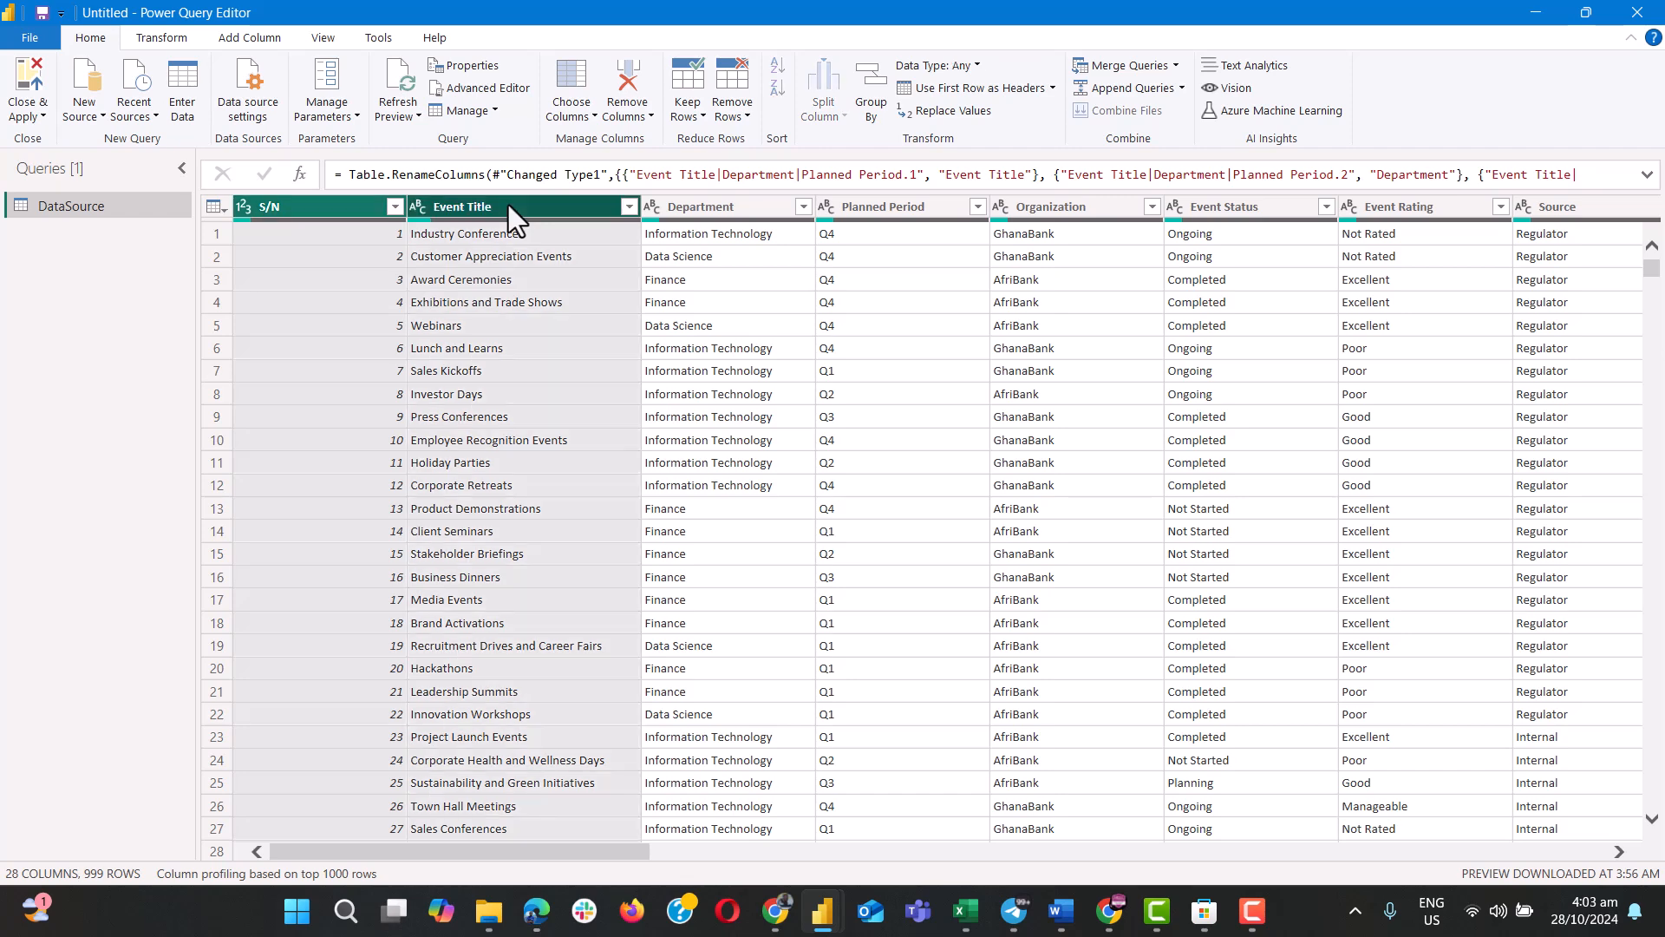
ctrl+click(733, 204)
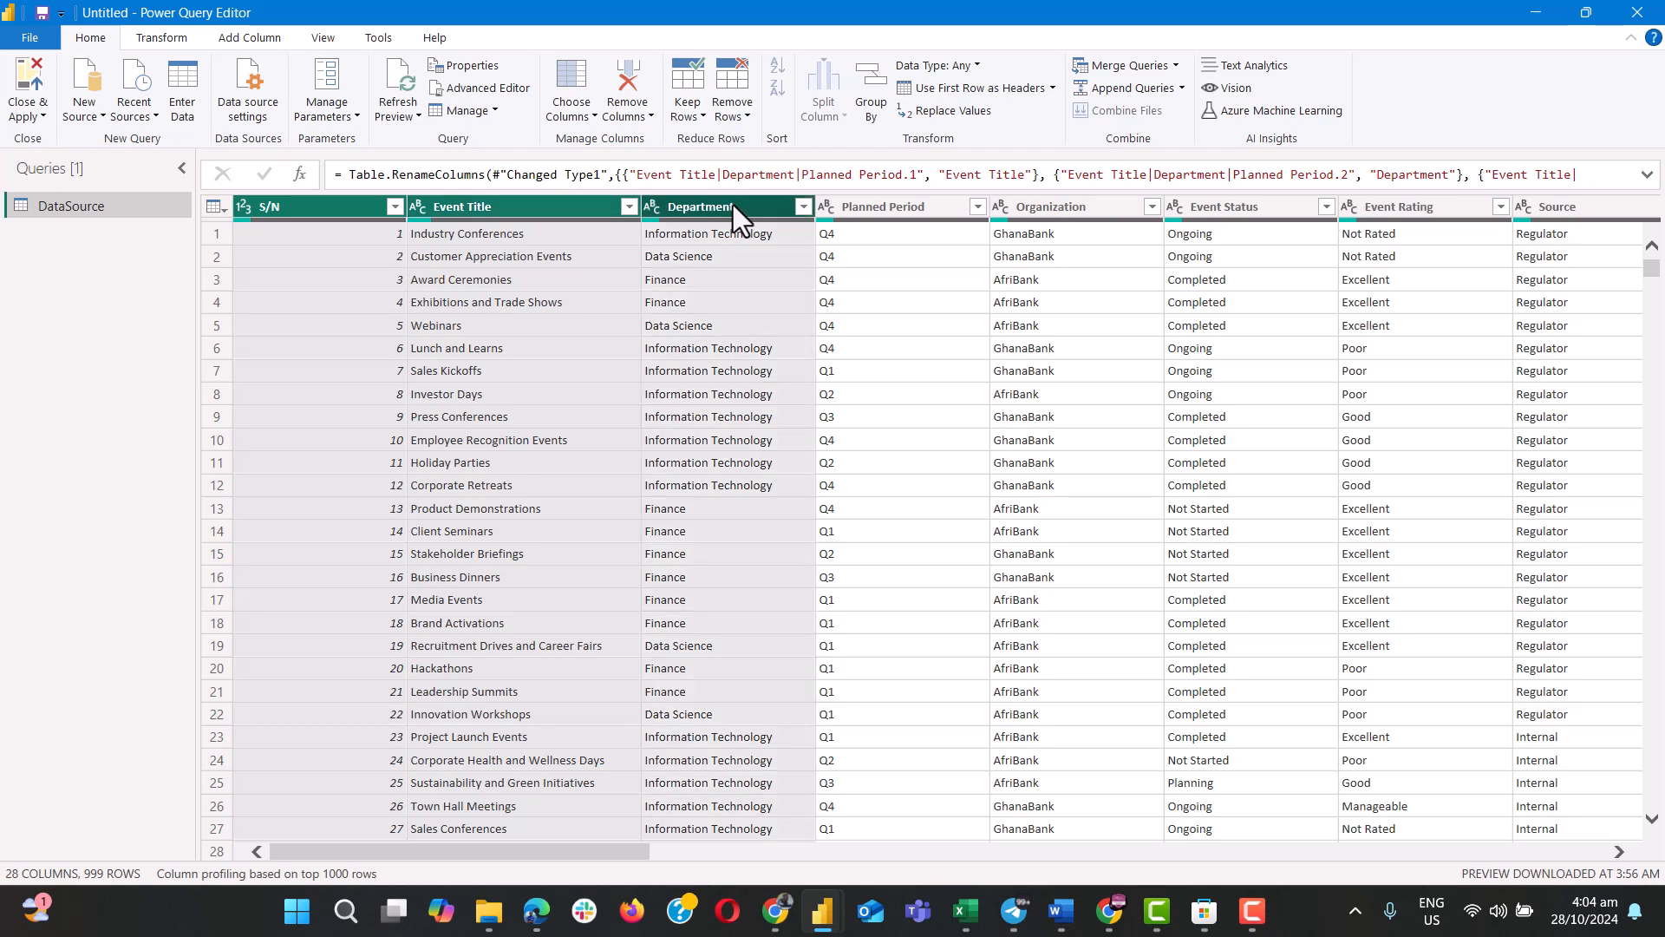
ctrl+click(875, 215)
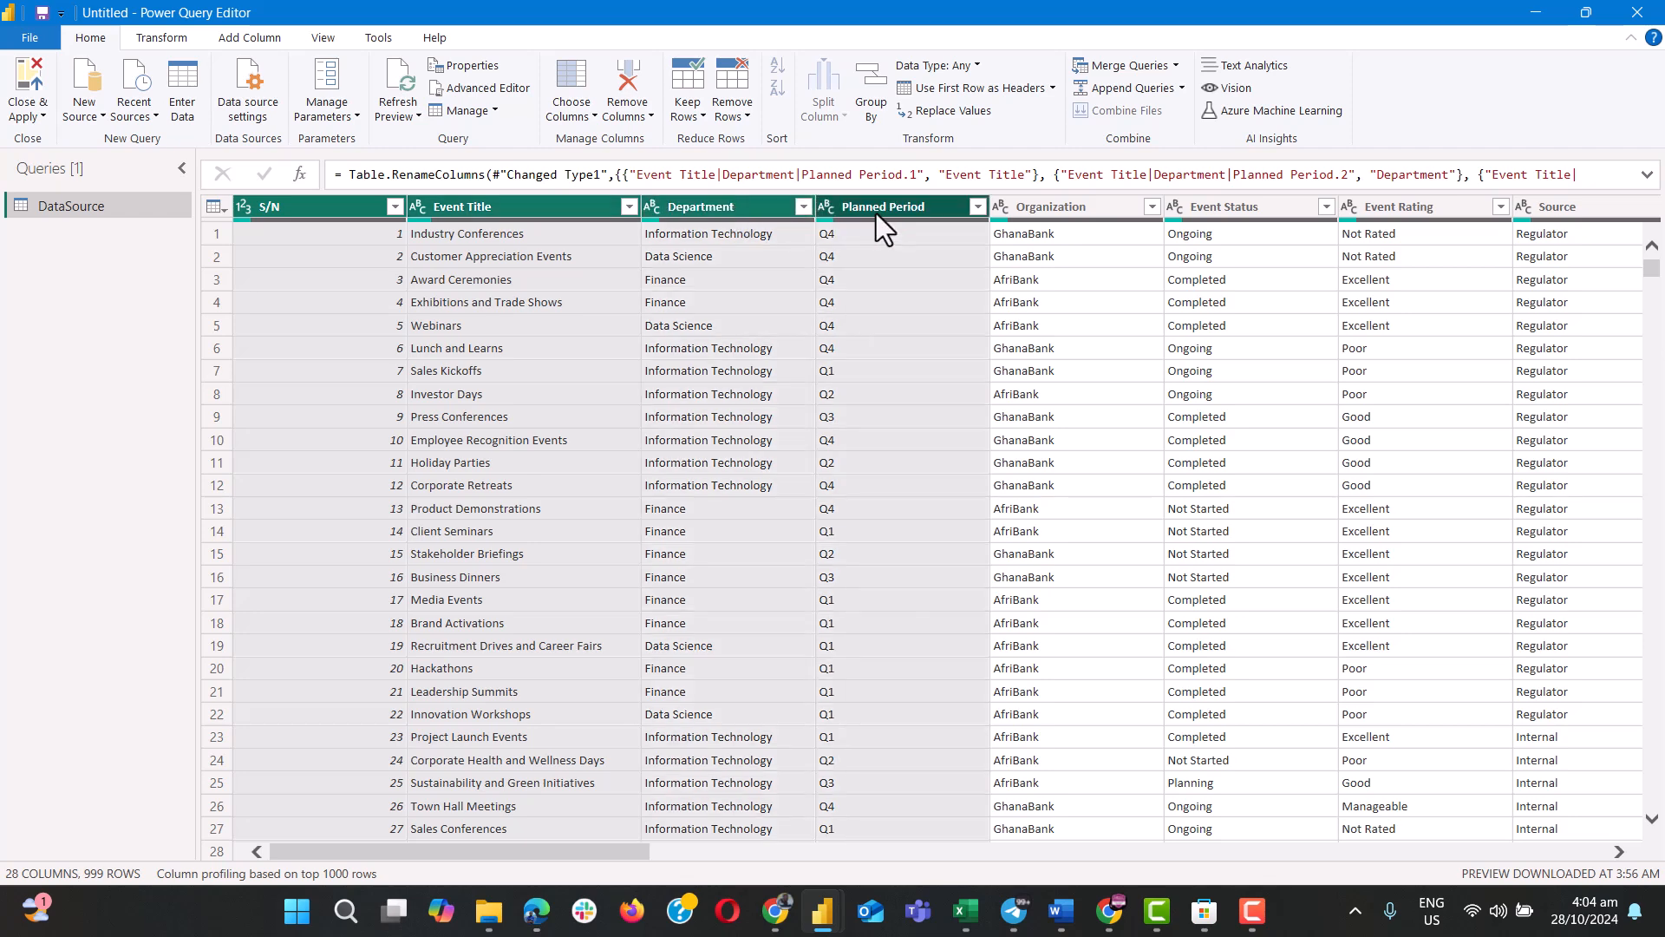
ctrl+click(1064, 205)
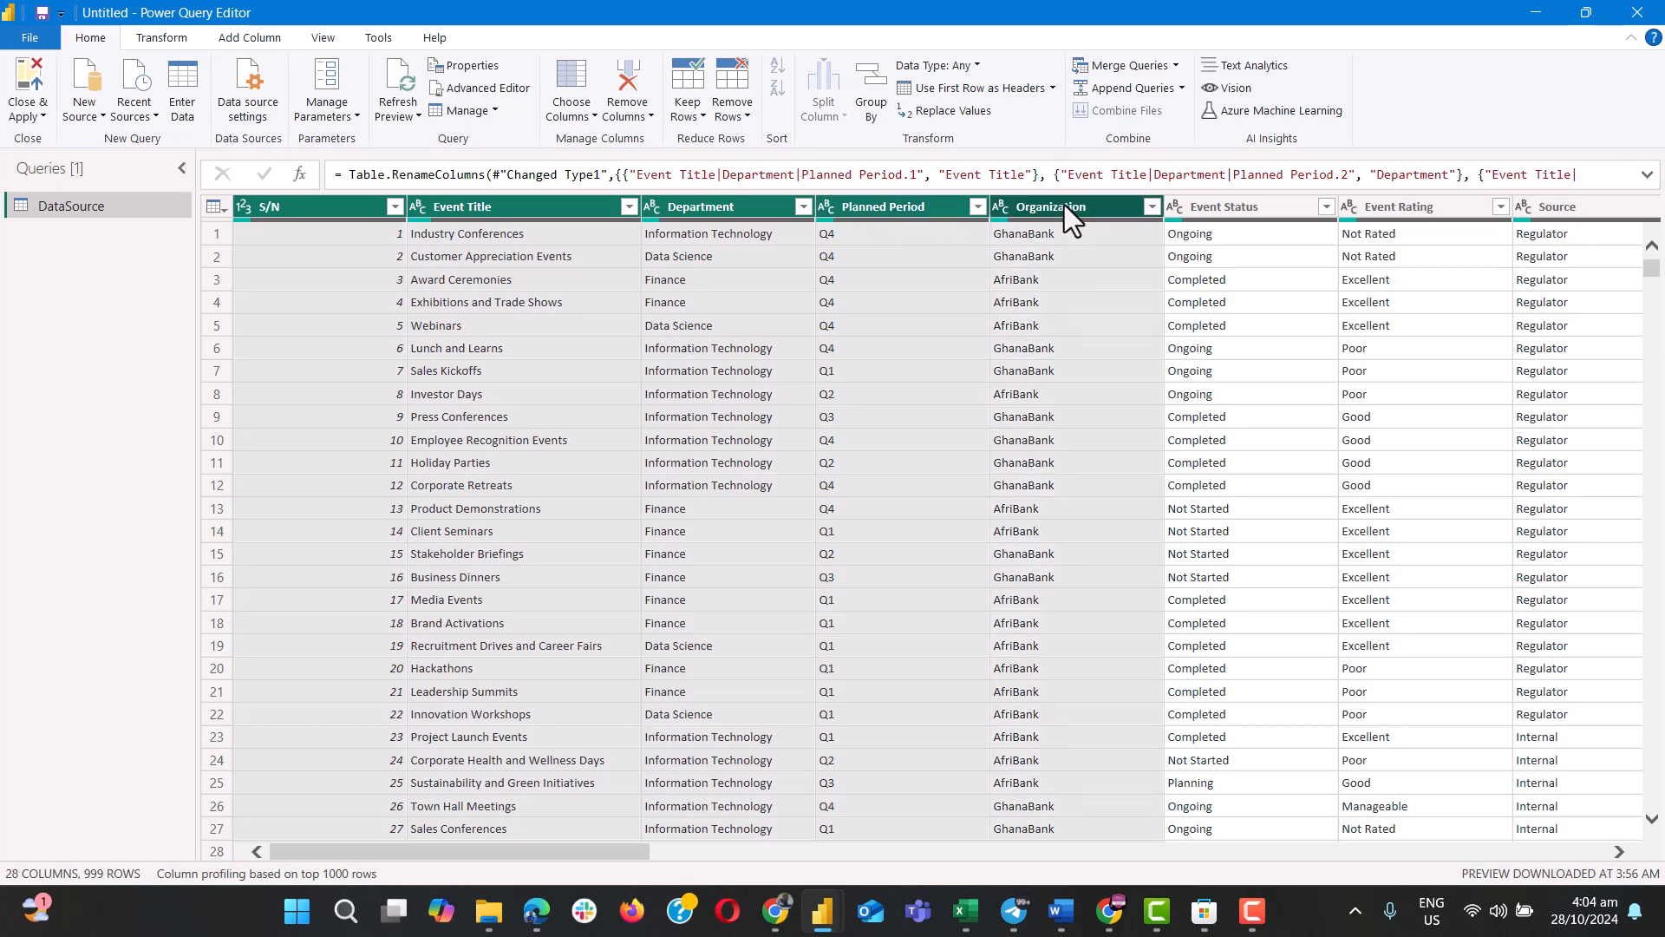
ctrl+click(1211, 206)
ctrl+click(1381, 208)
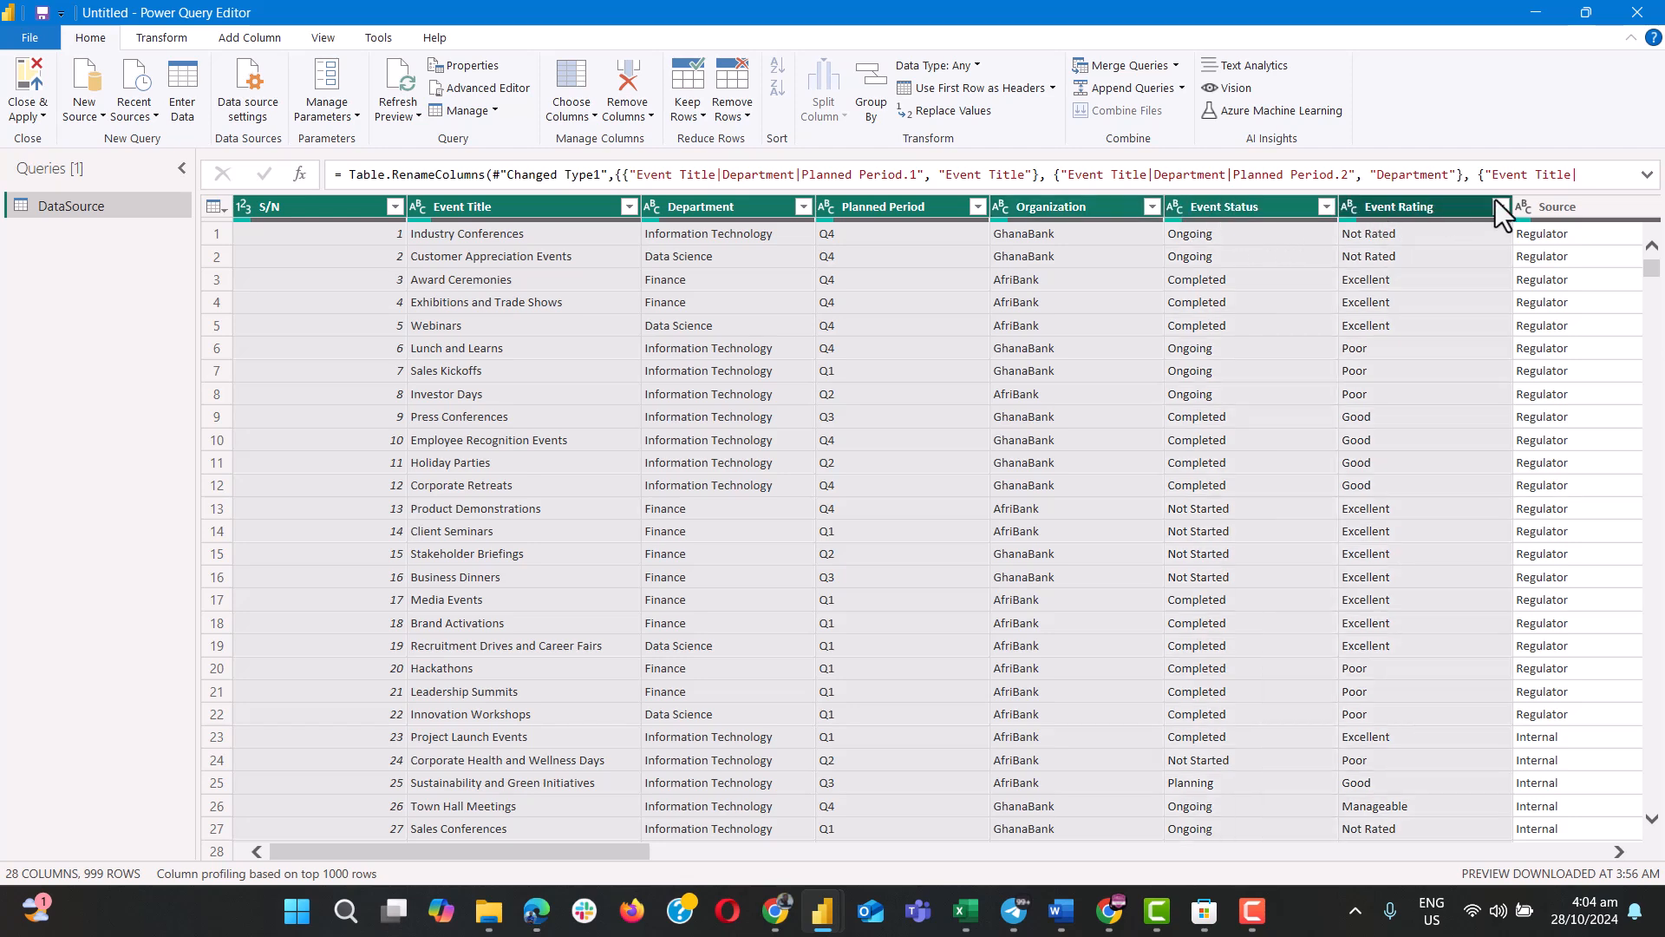
ctrl+click(1552, 208)
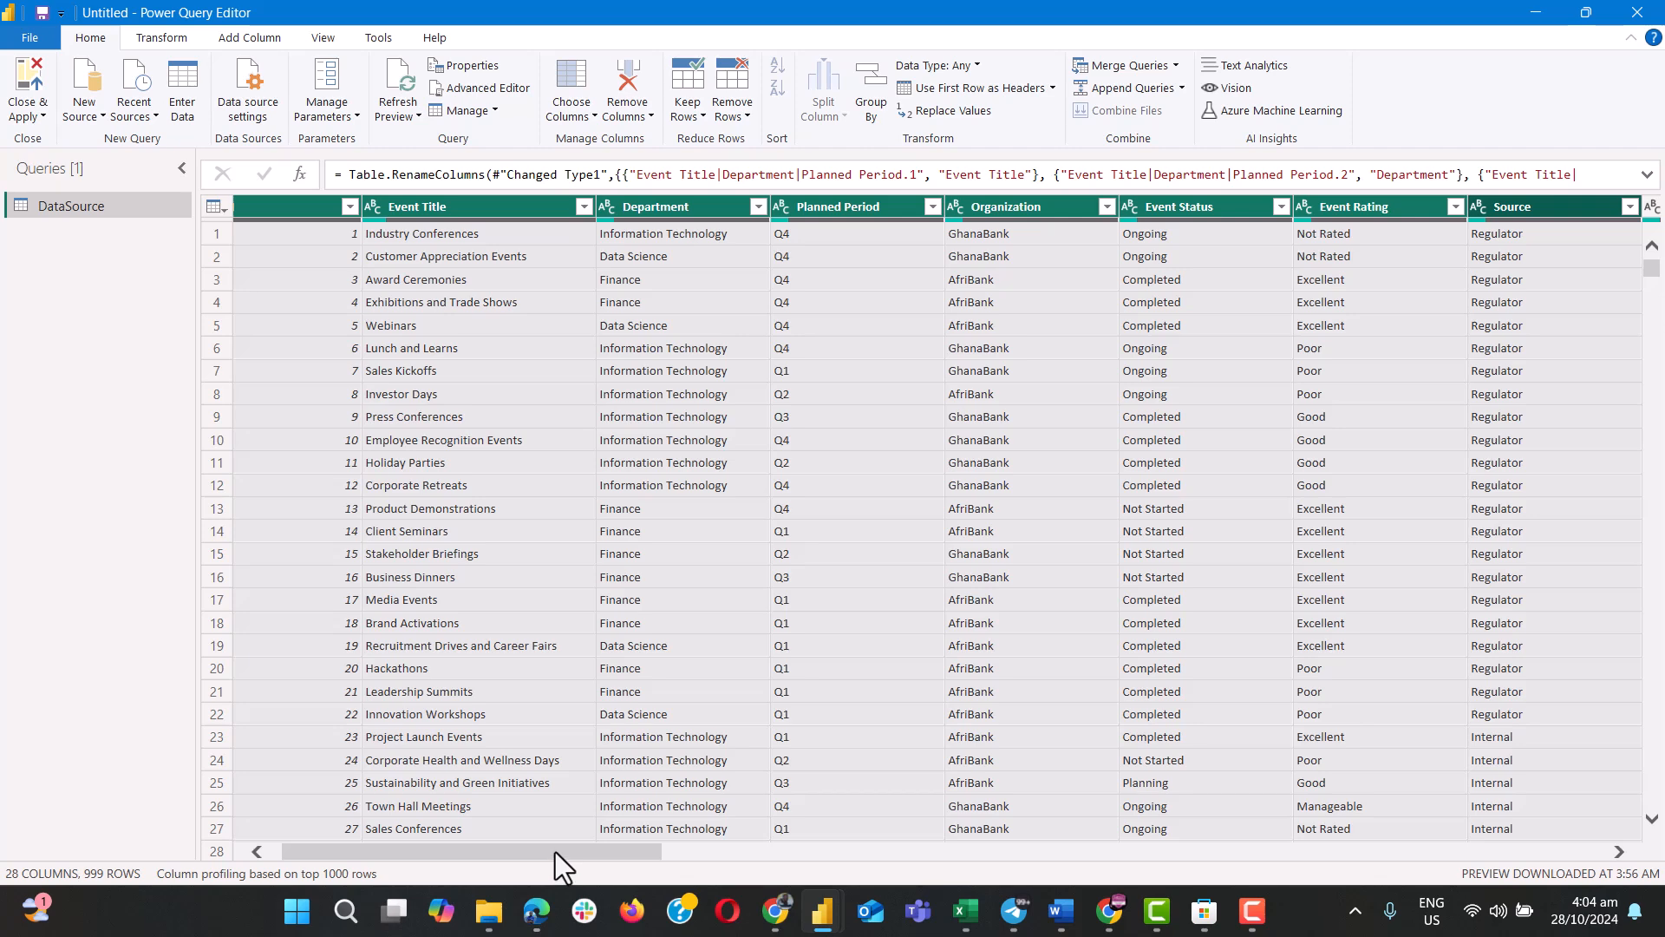
drag(556, 852, 843, 866)
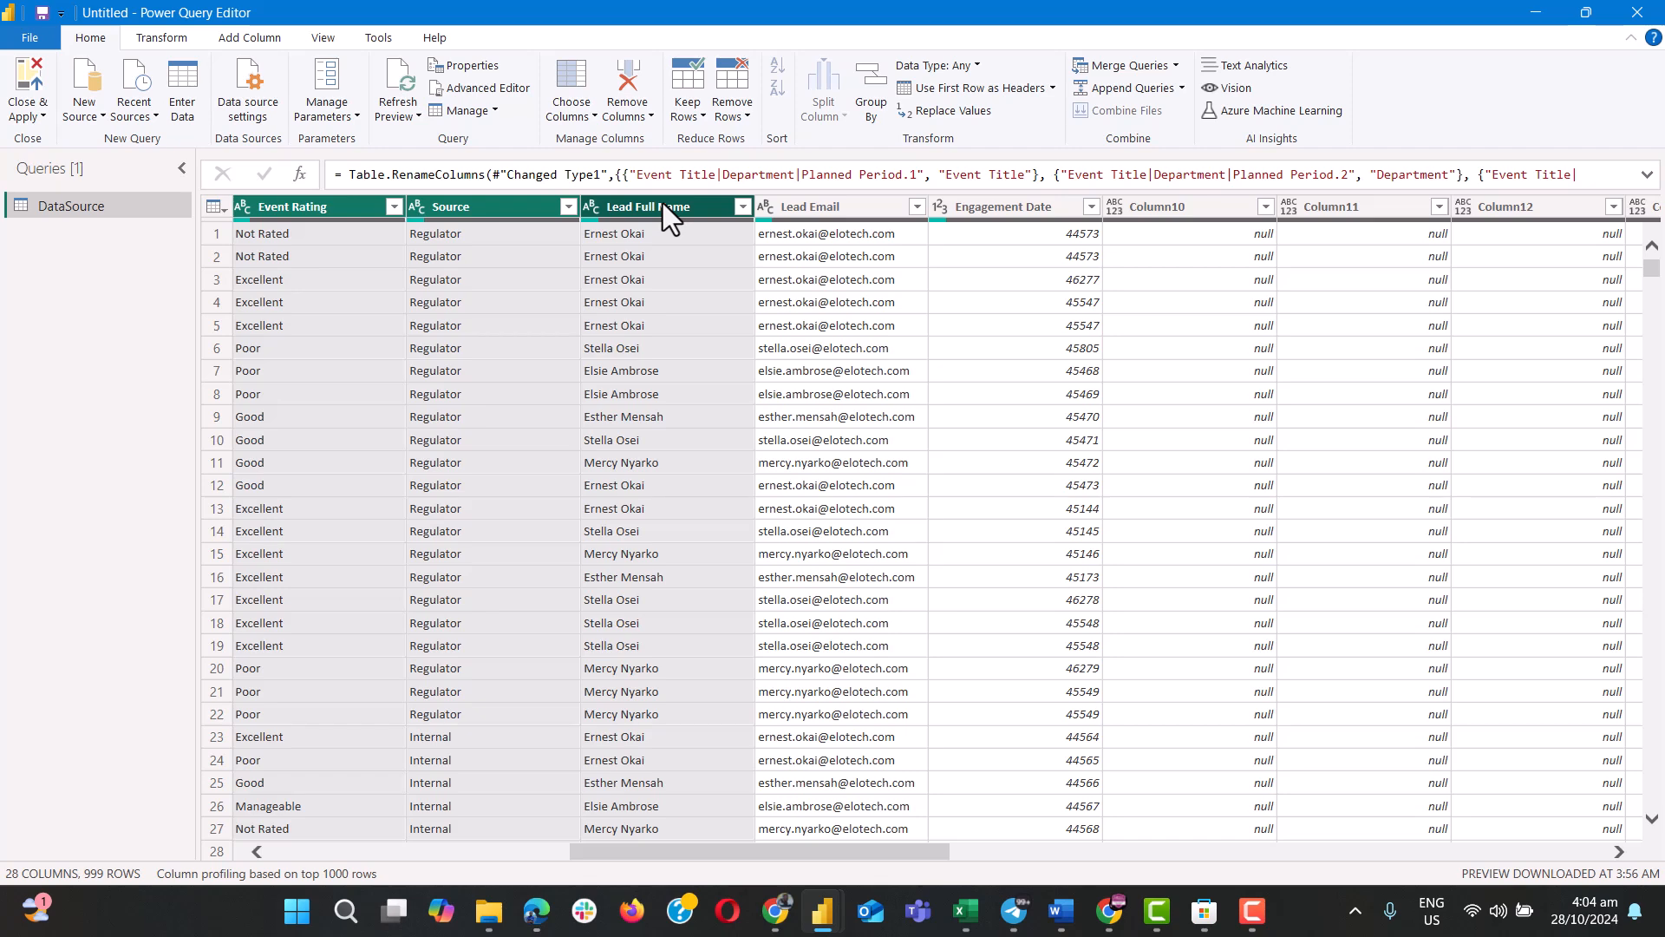
shift+click(806, 218)
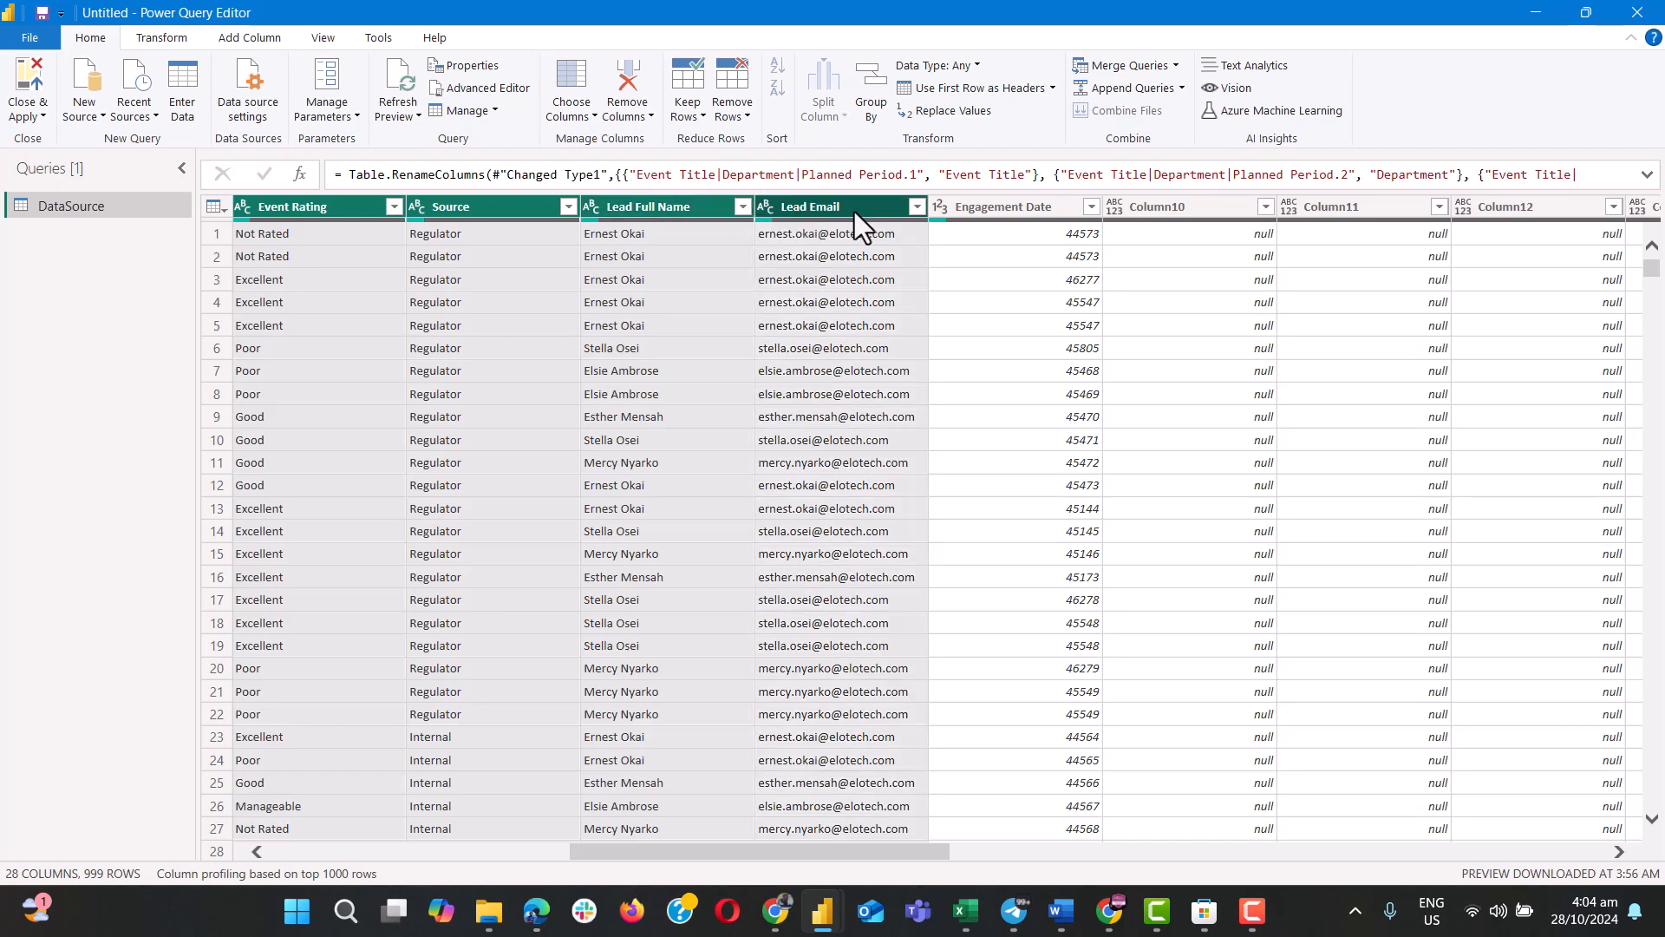
shift+click(993, 210)
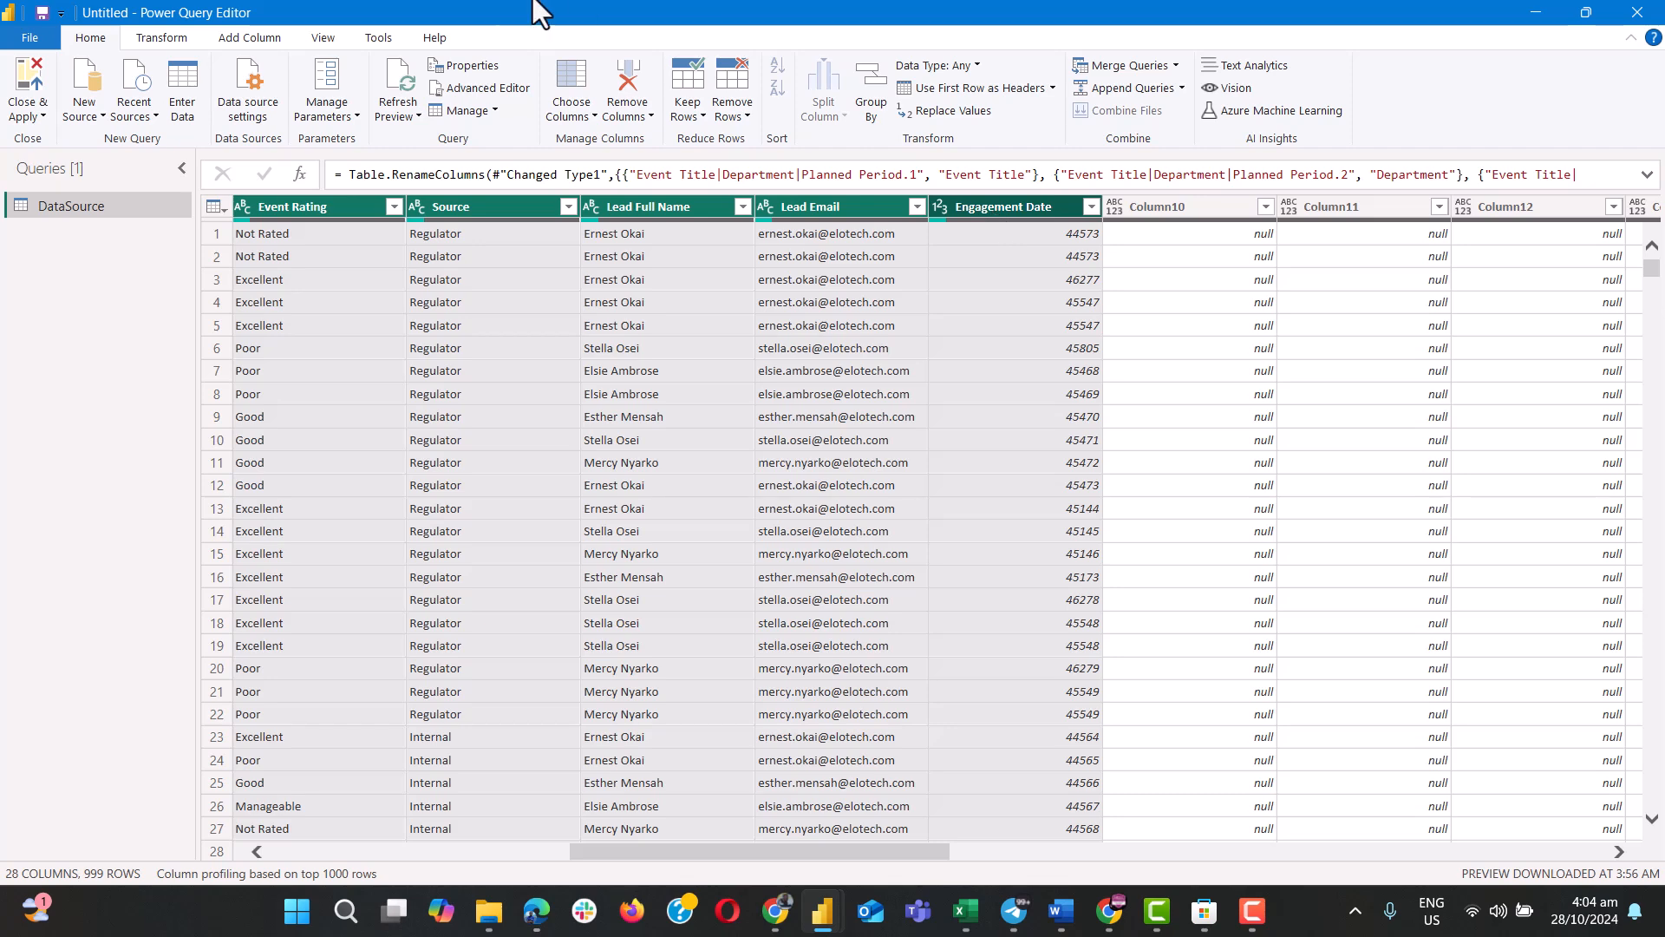
click(647, 116)
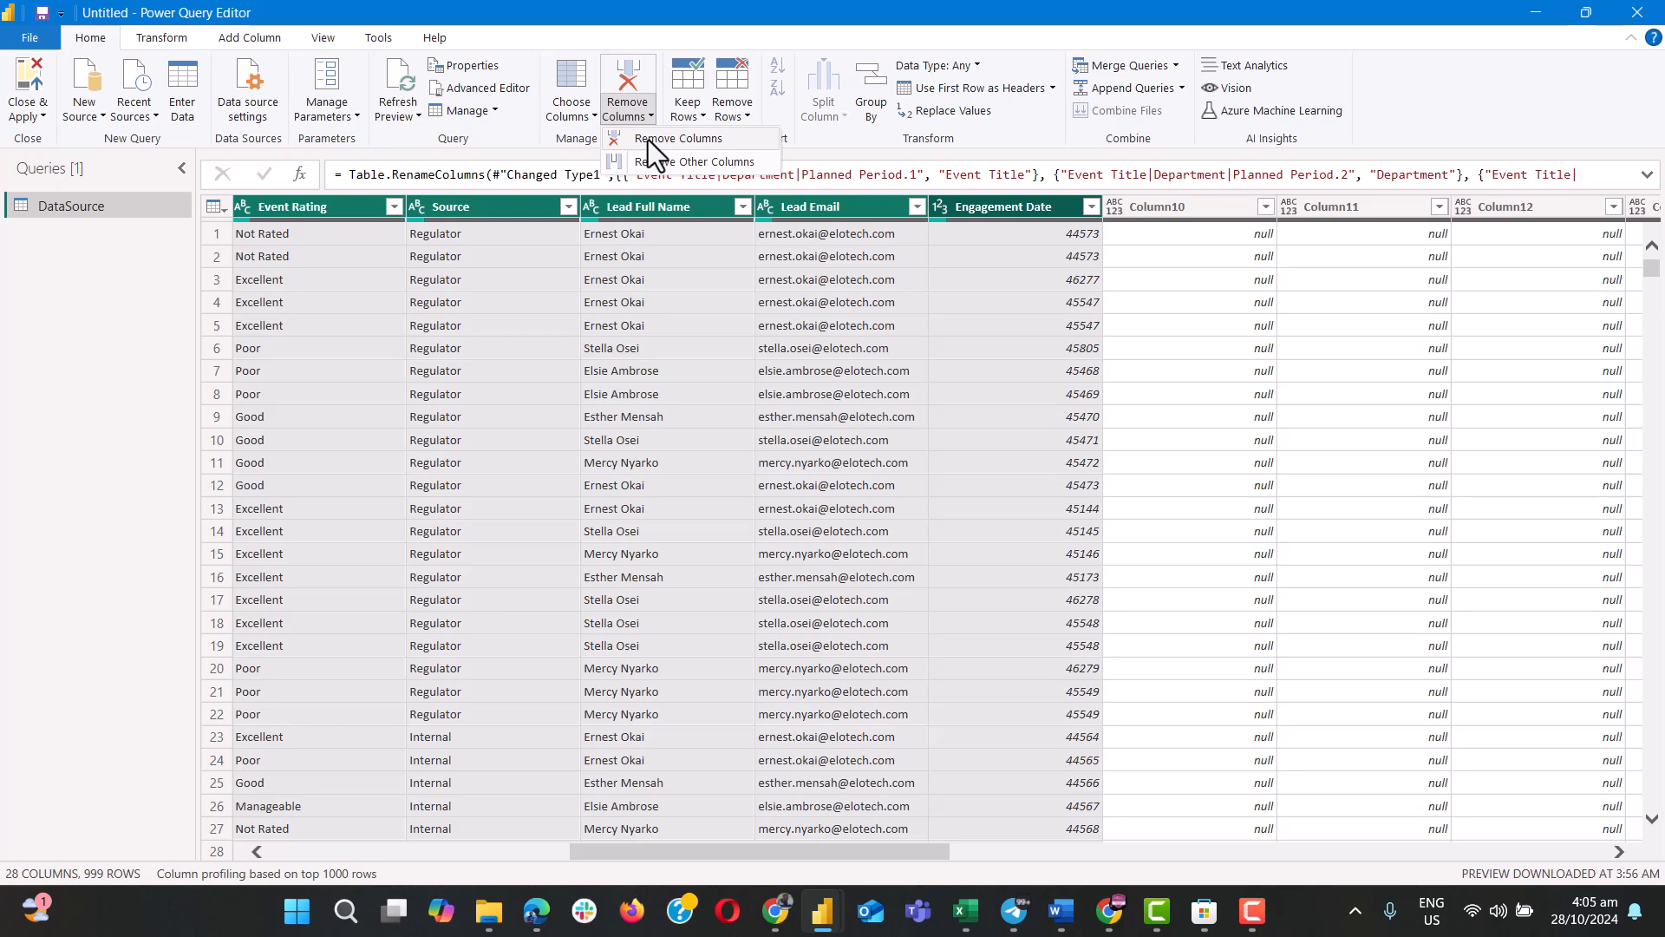
click(687, 163)
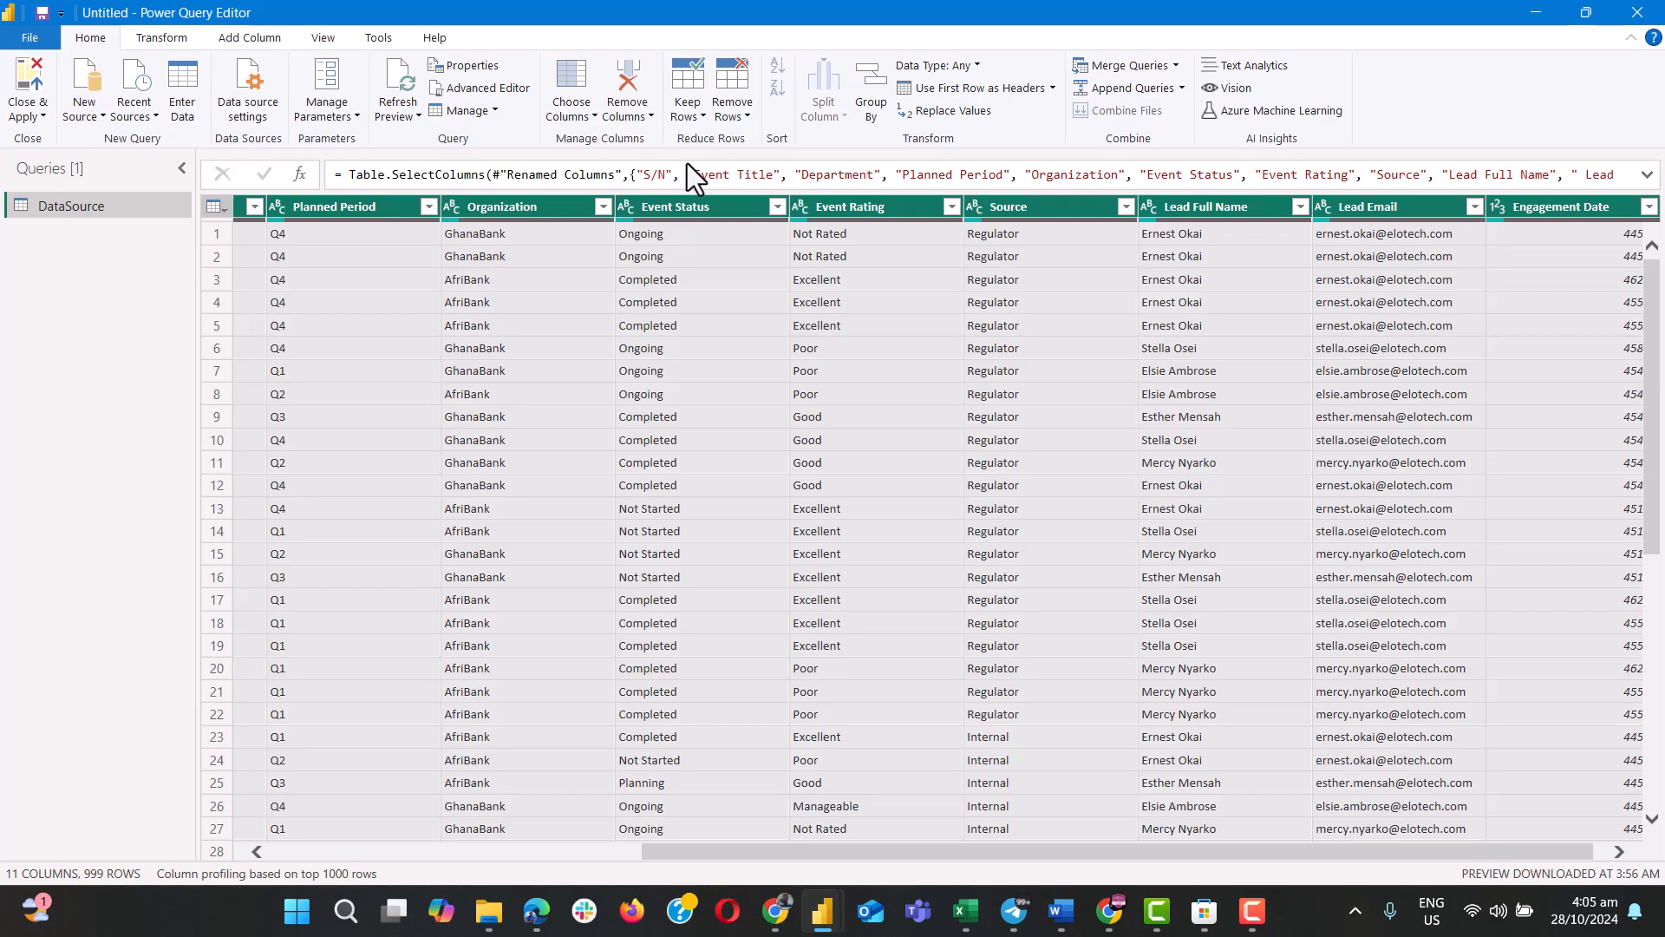
Examine the kept columns across the table and down the rows to check for blank records.
scroll(1032, 318, right, 1)
scroll(1043, 321, left, 6)
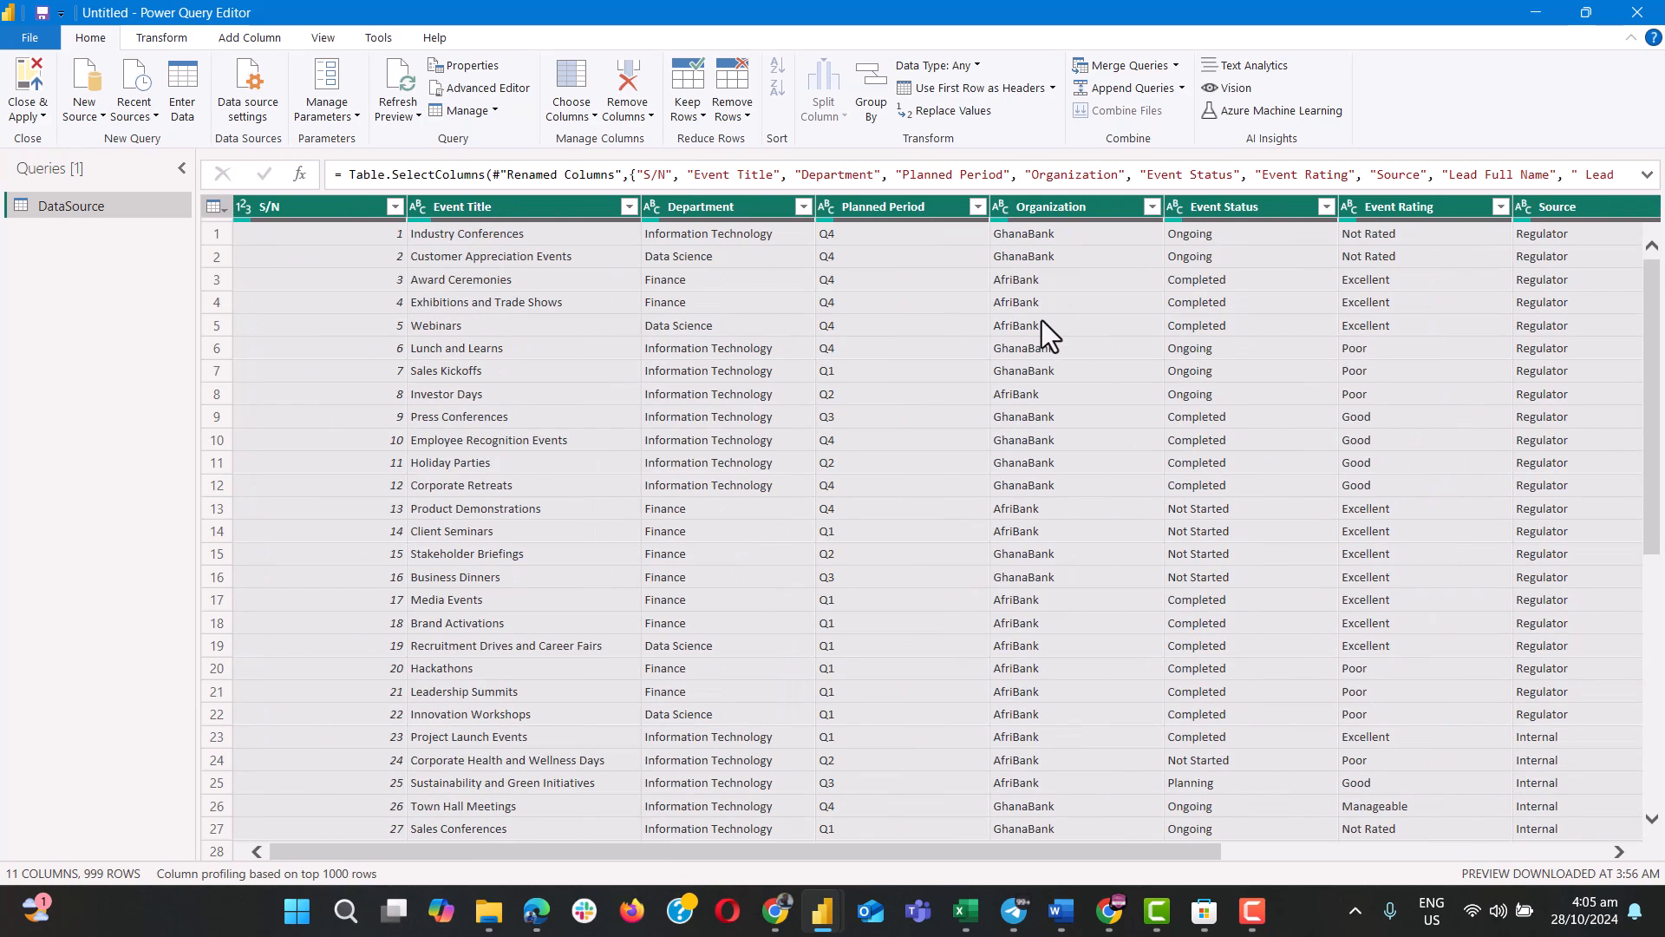
scroll(1041, 321, right, 6)
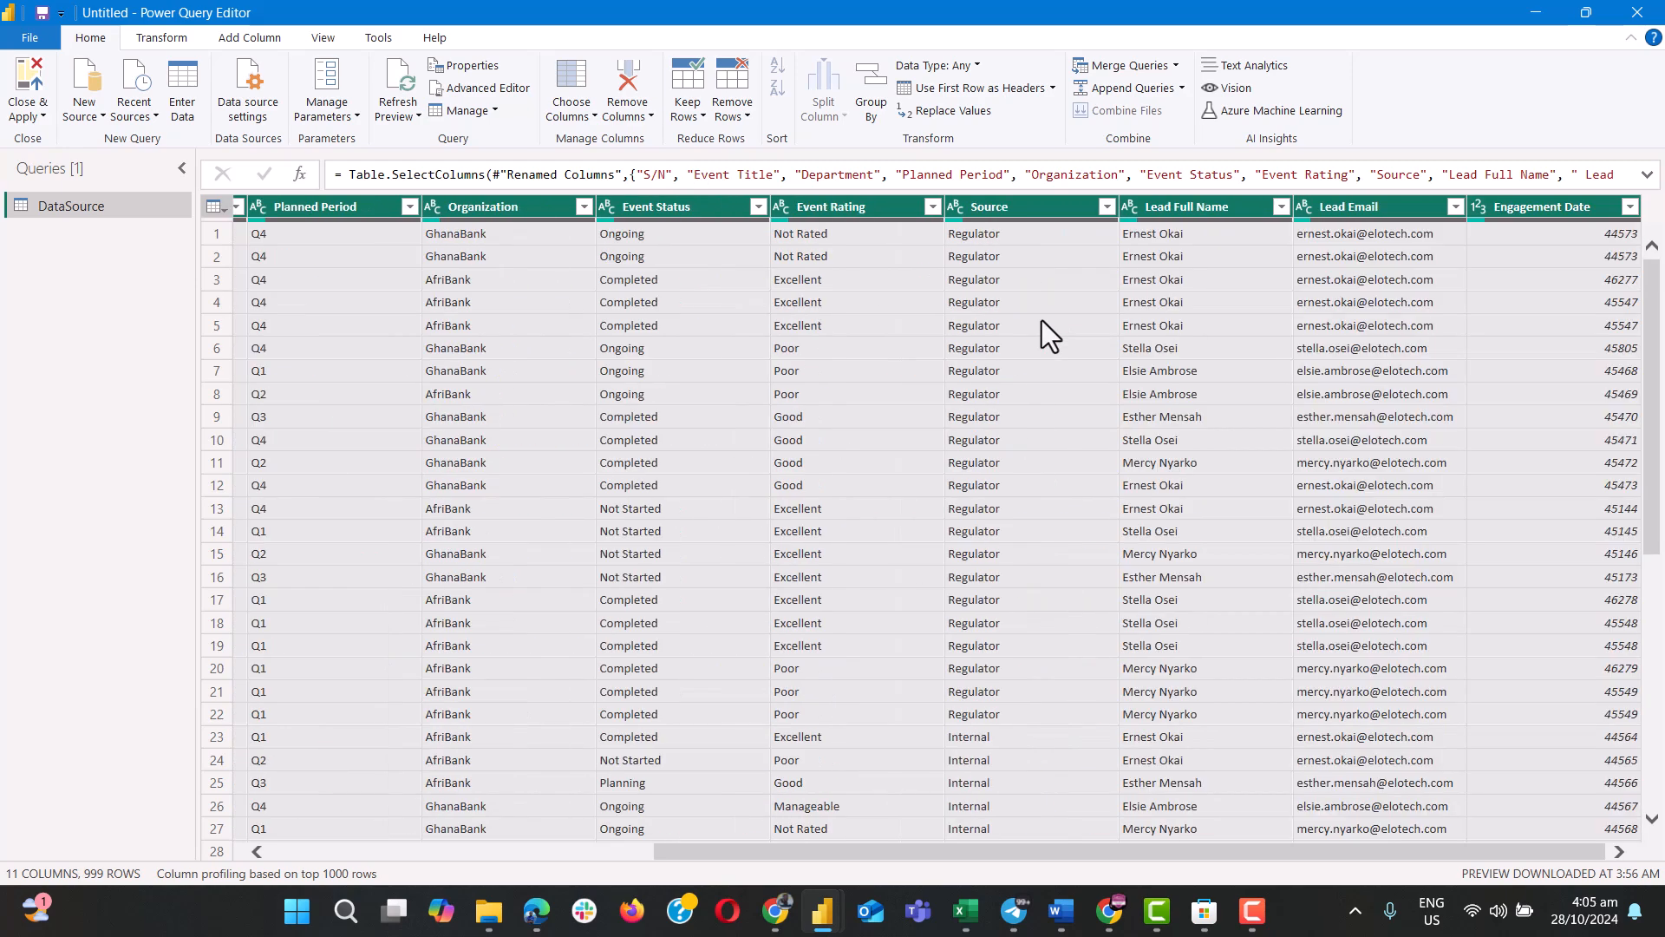
scroll(1042, 320, left, 6)
scroll(1042, 323, down, 12)
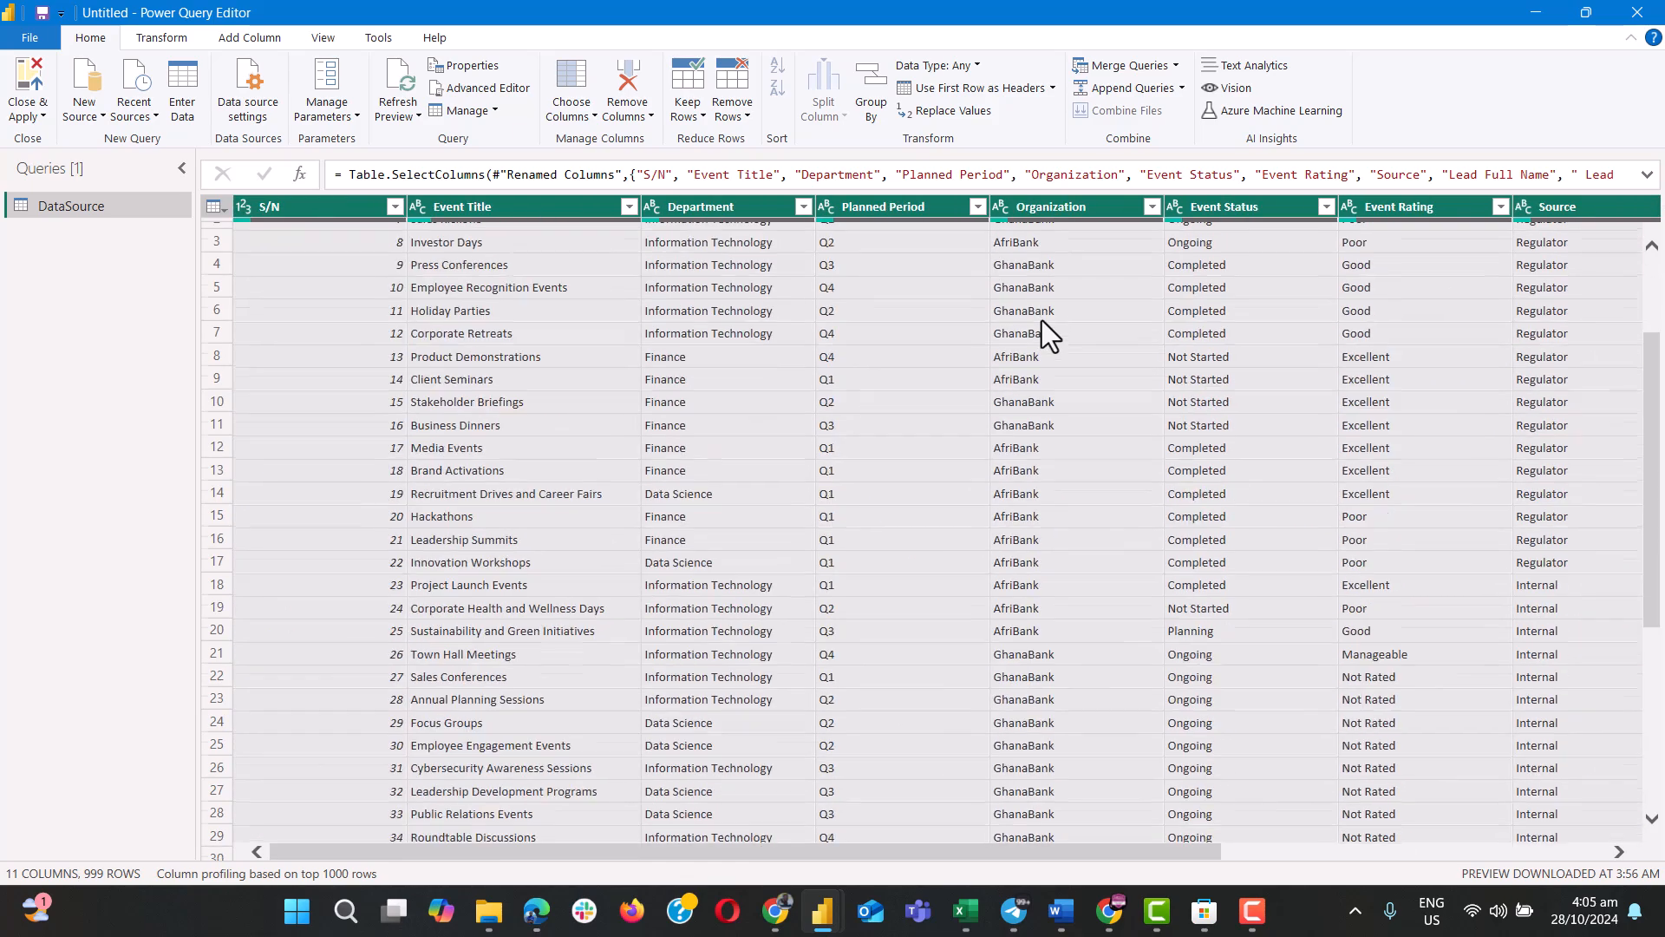
scroll(1041, 324, down, 20)
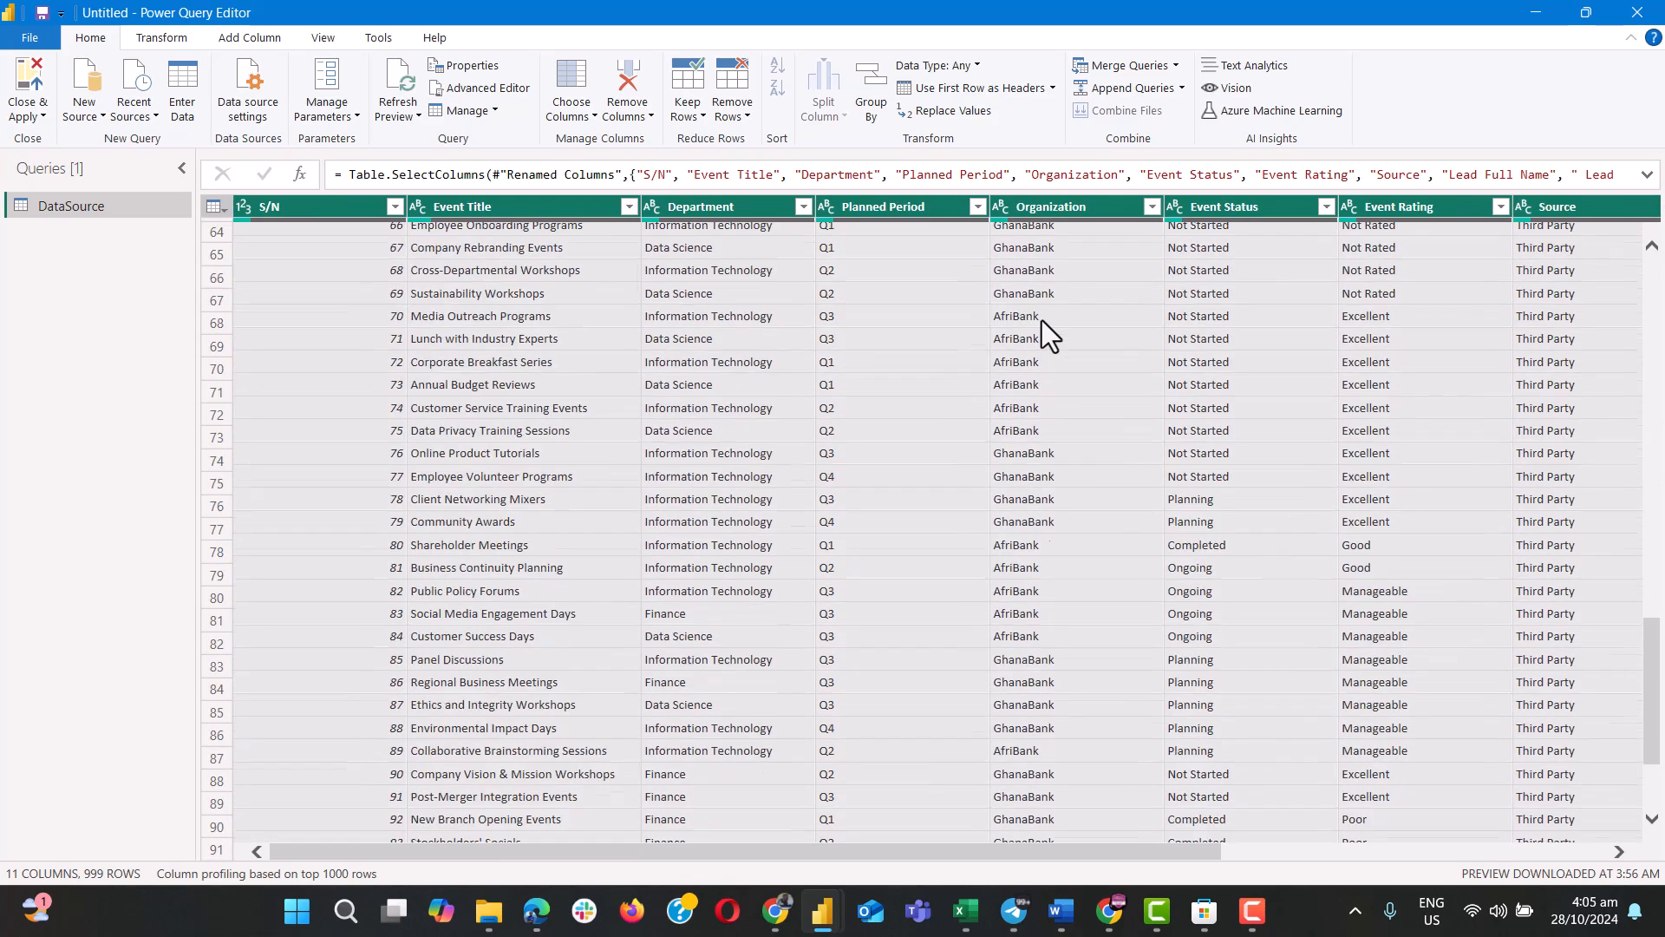
scroll(1042, 321, up, 9)
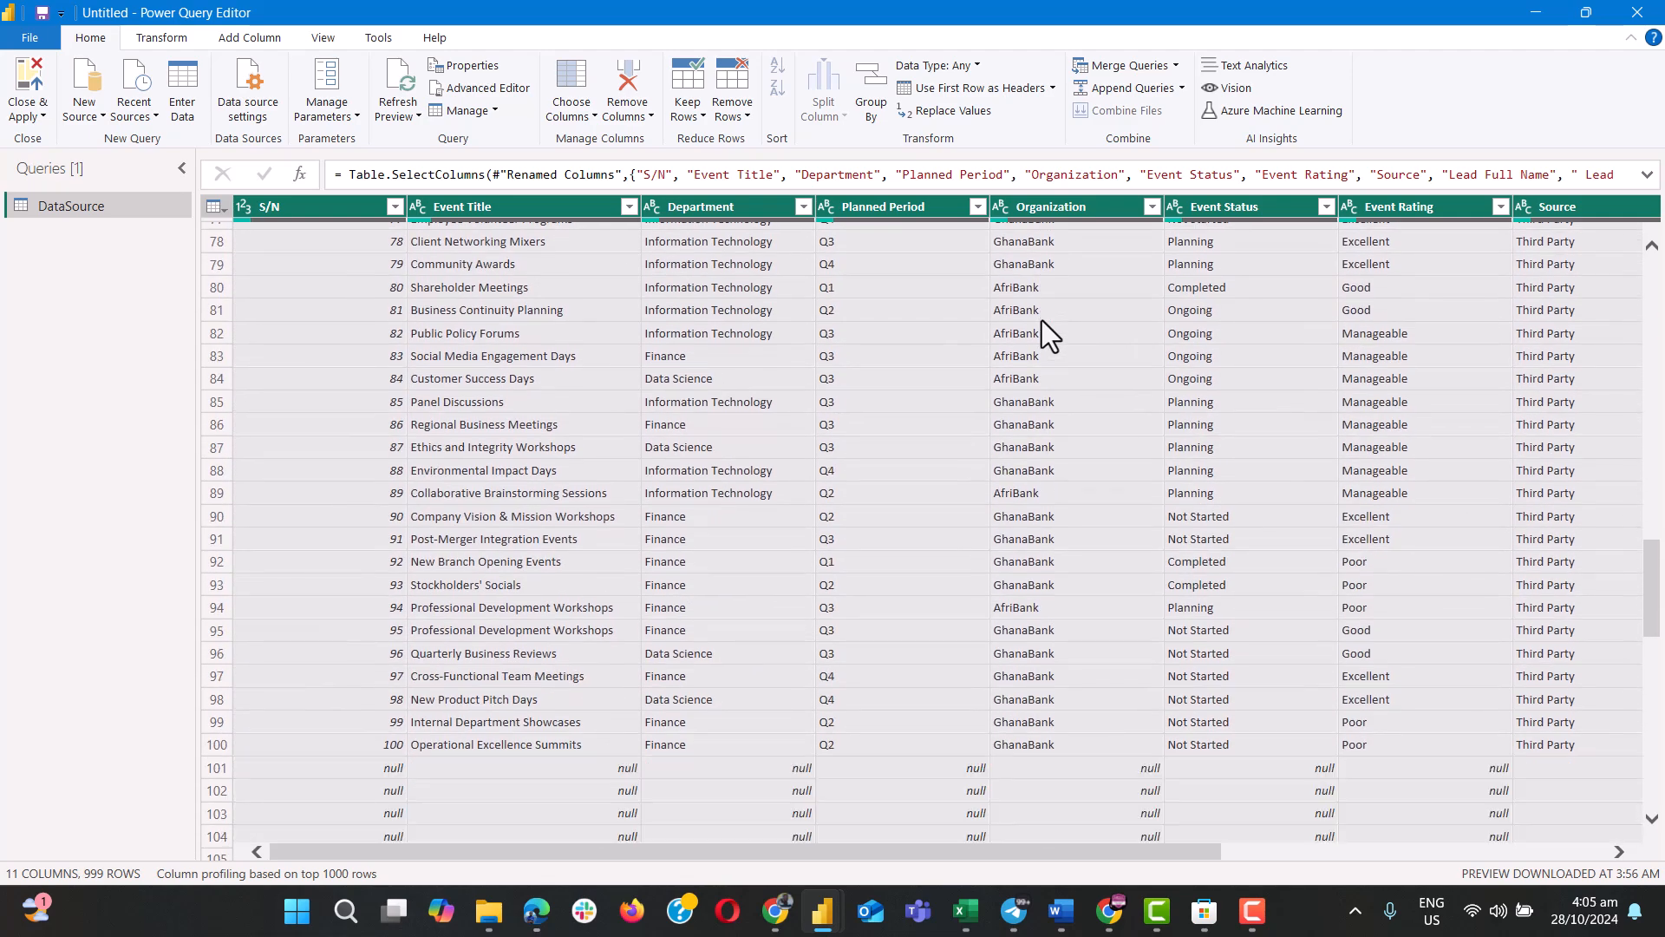
scroll(1042, 321, up, 20)
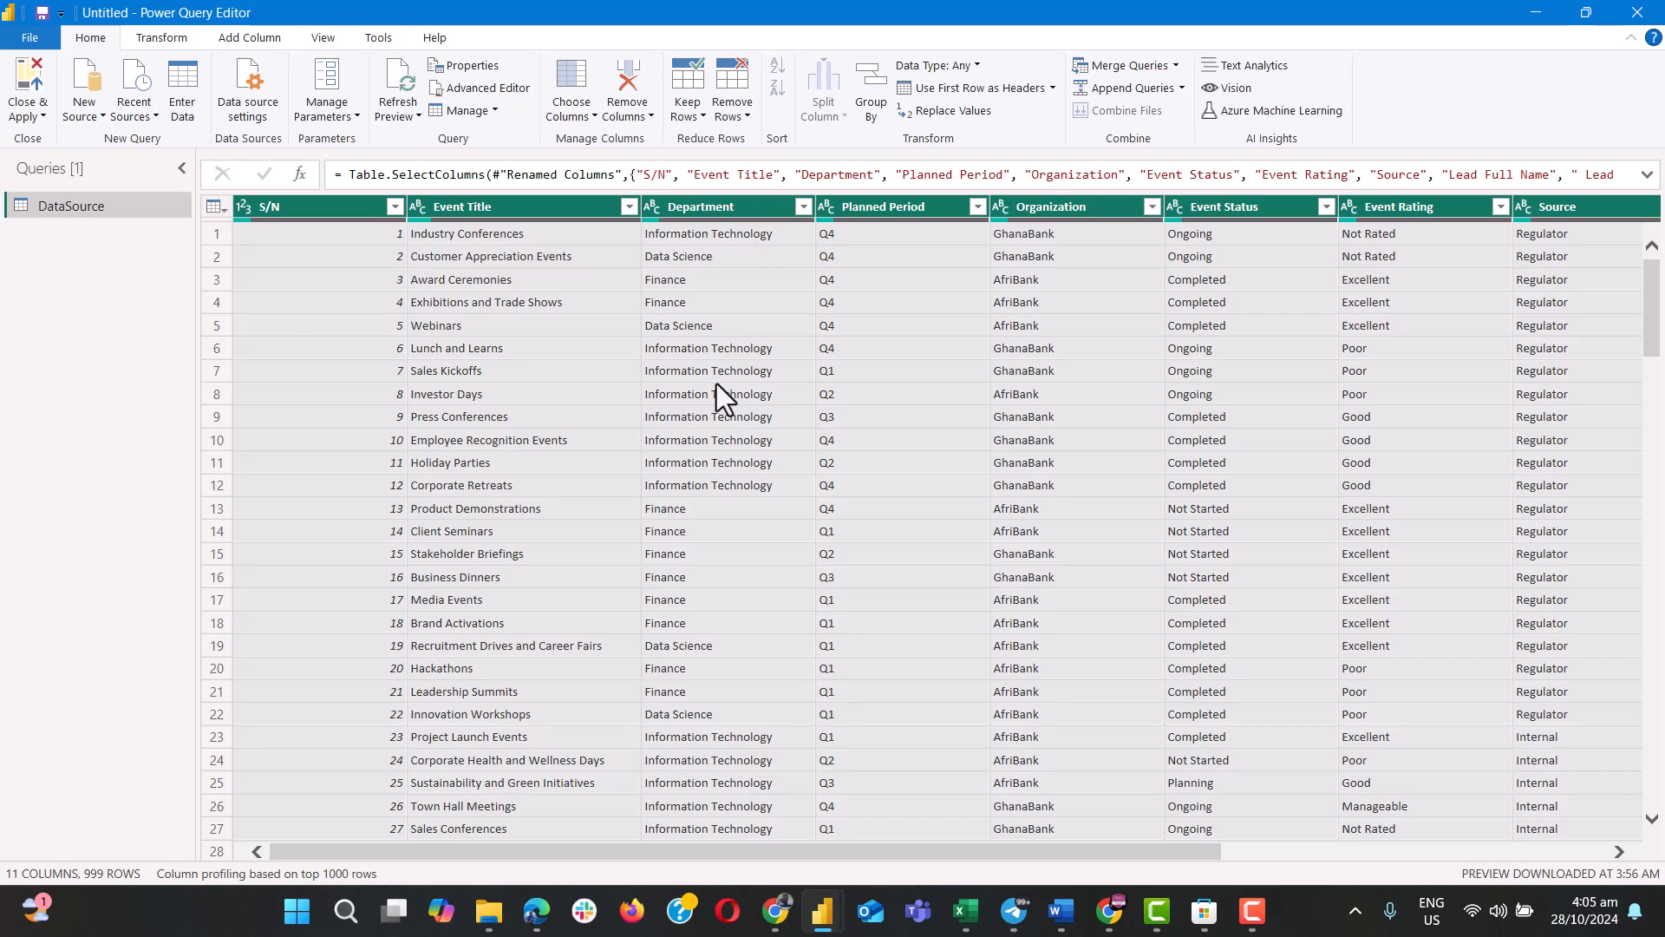
scroll(717, 383, down, 6)
scroll(717, 383, up, 6)
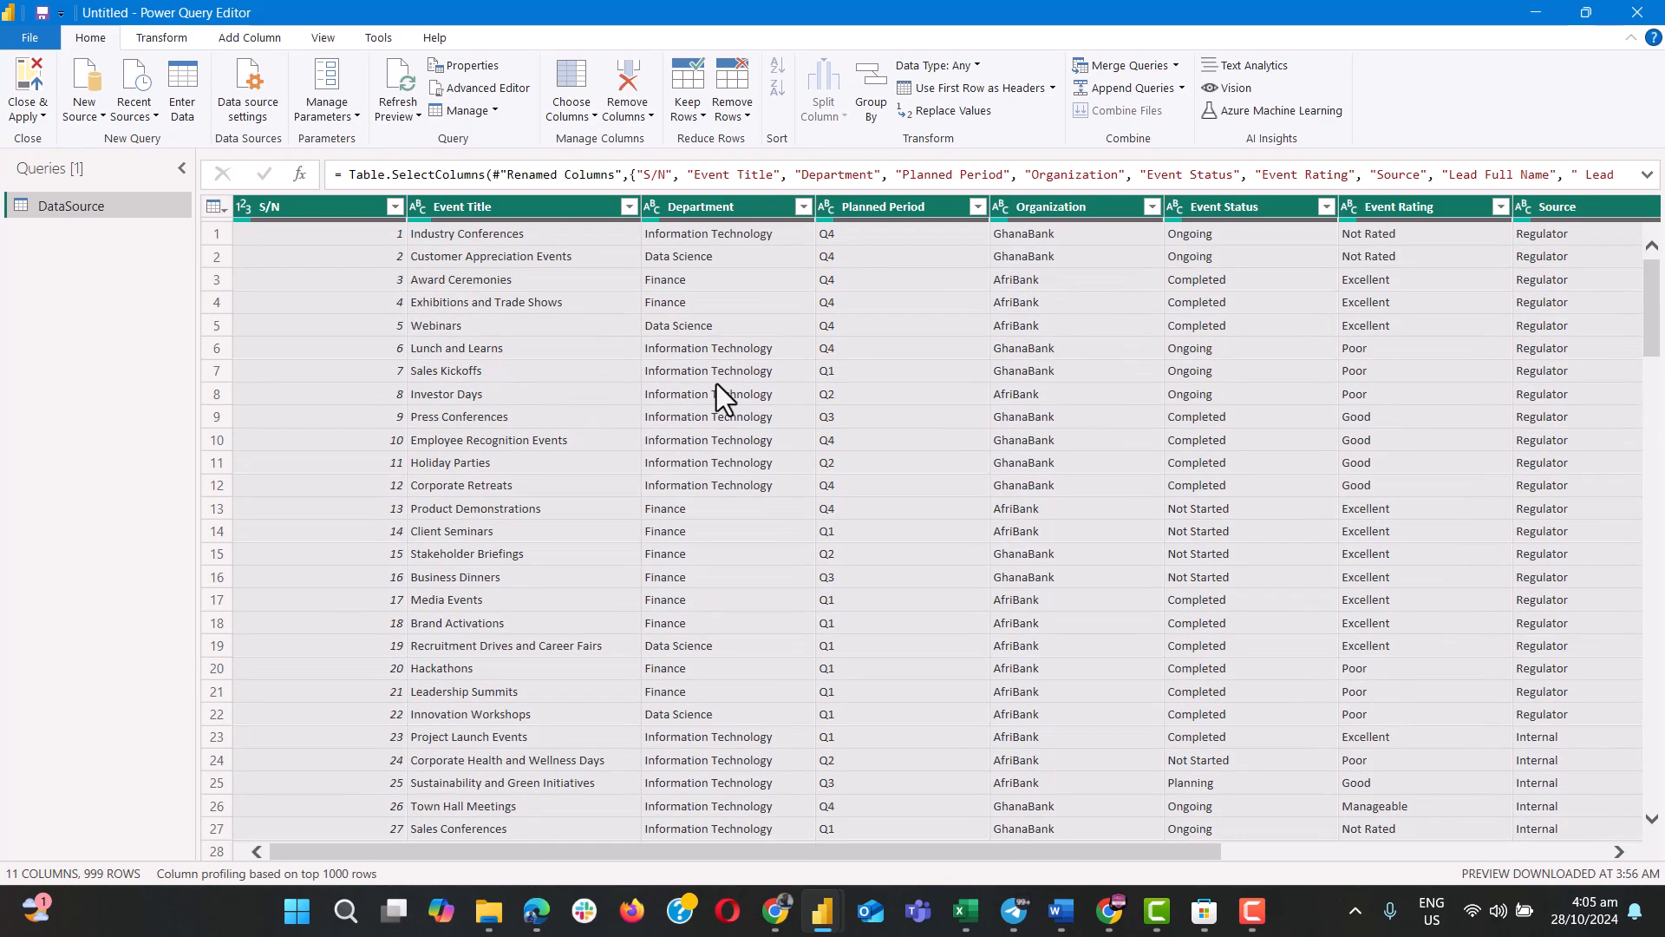
Remove the blank rows from the DataSource table and check the rows down to the end of the data.
click(747, 118)
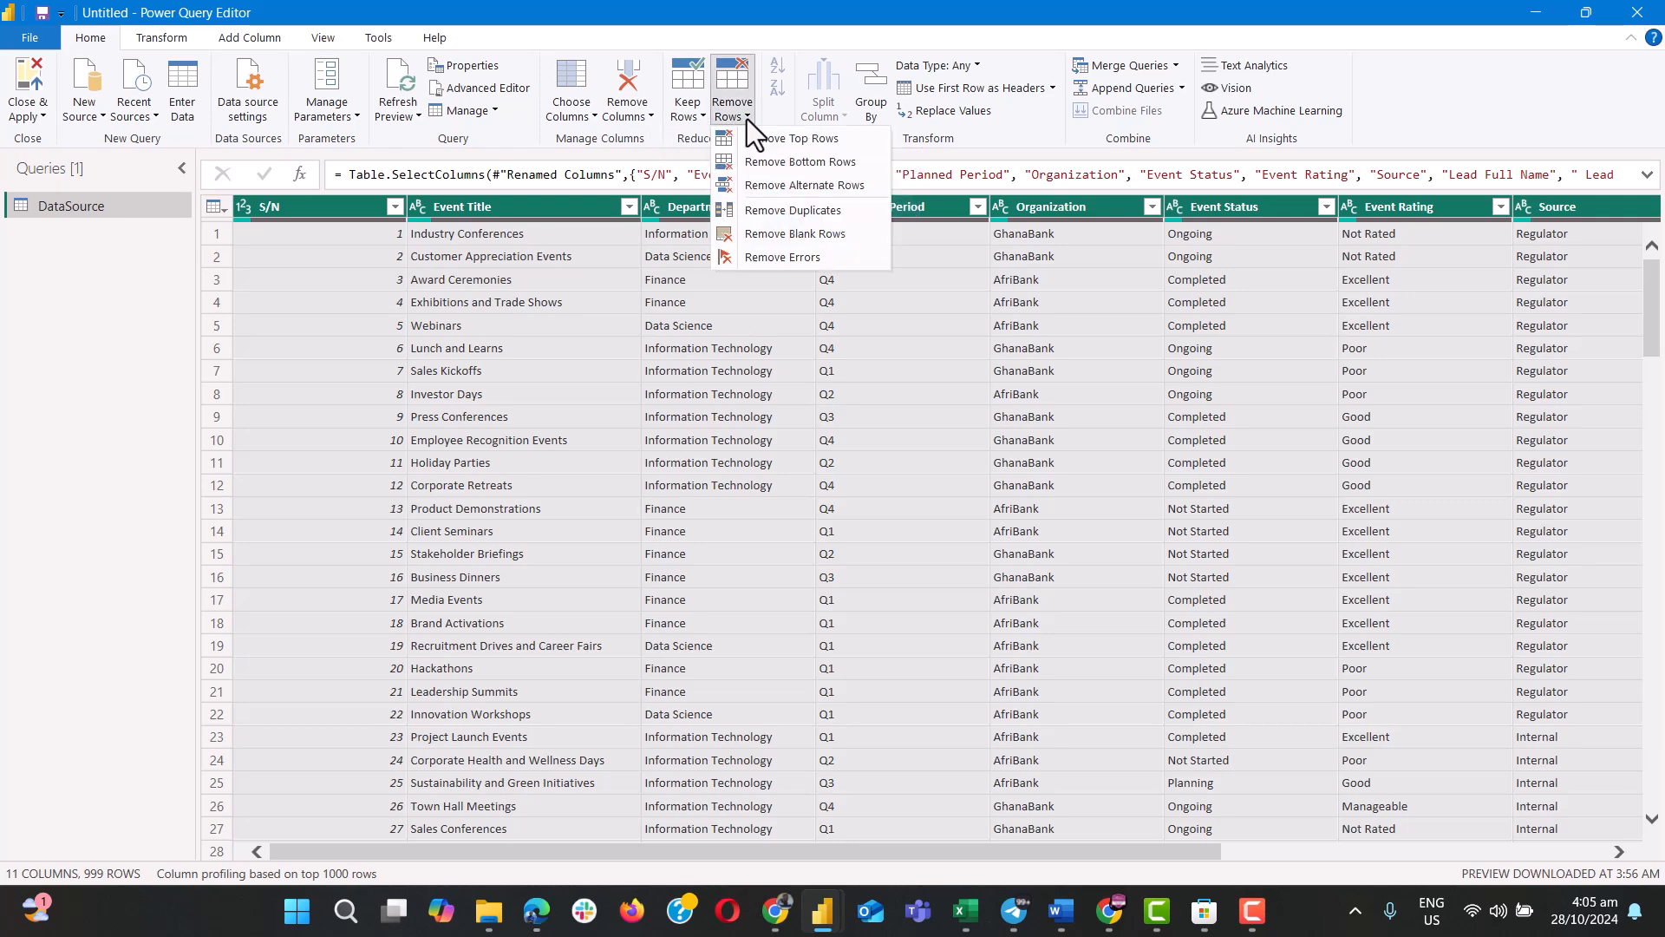
click(765, 234)
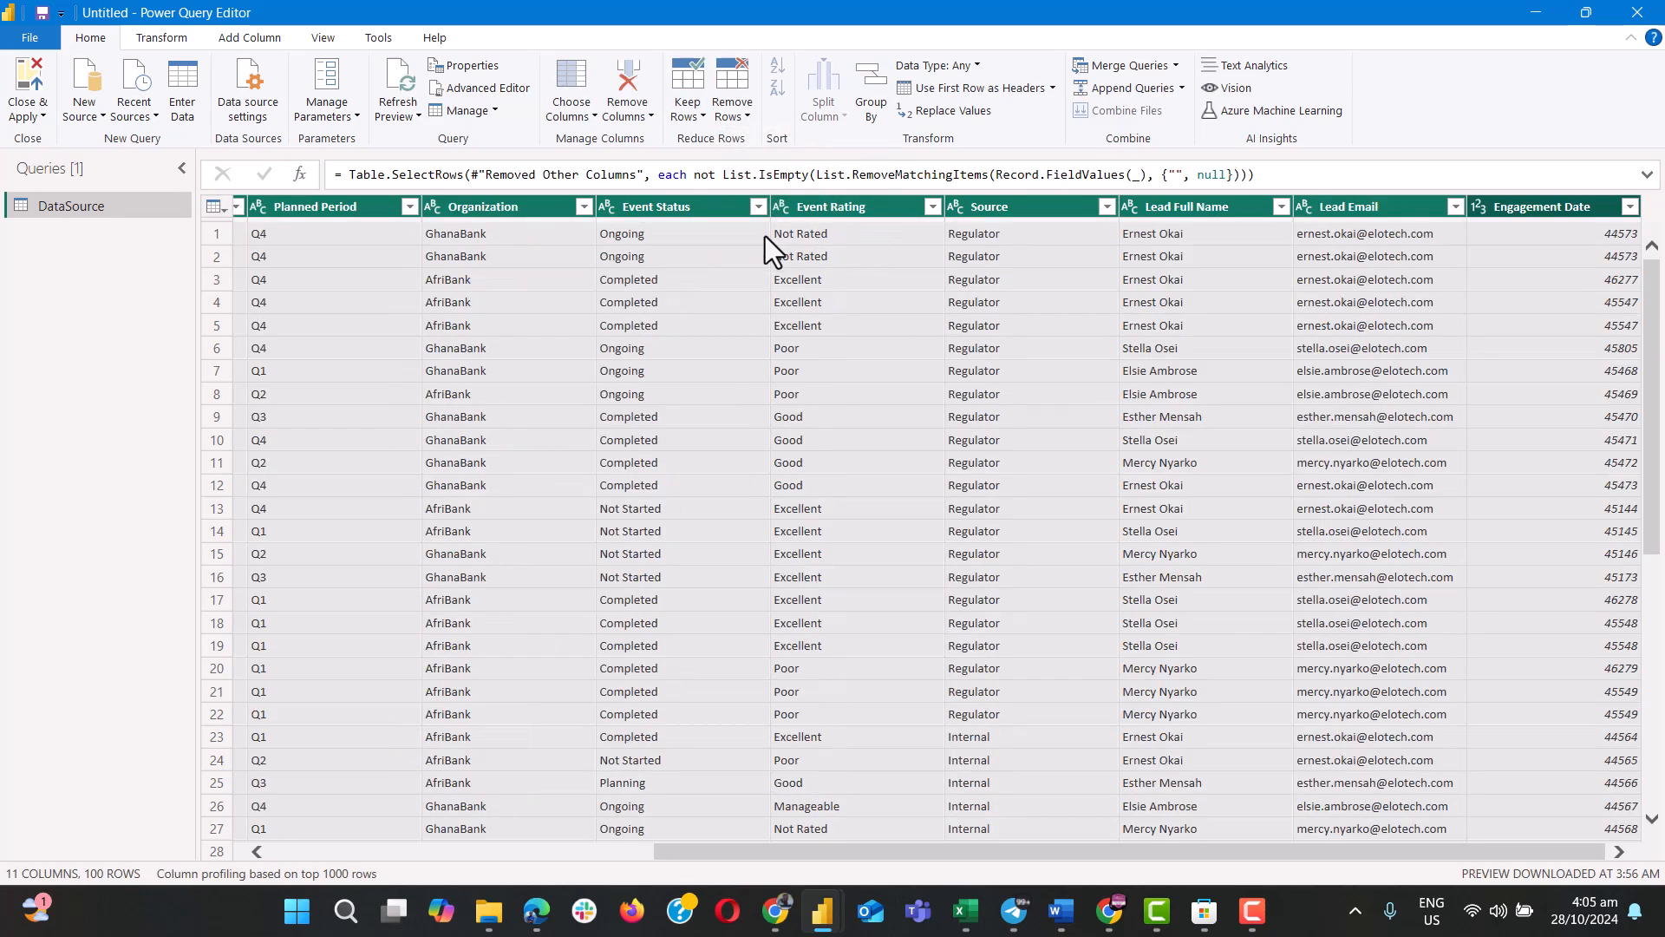
scroll(722, 584, down, 20)
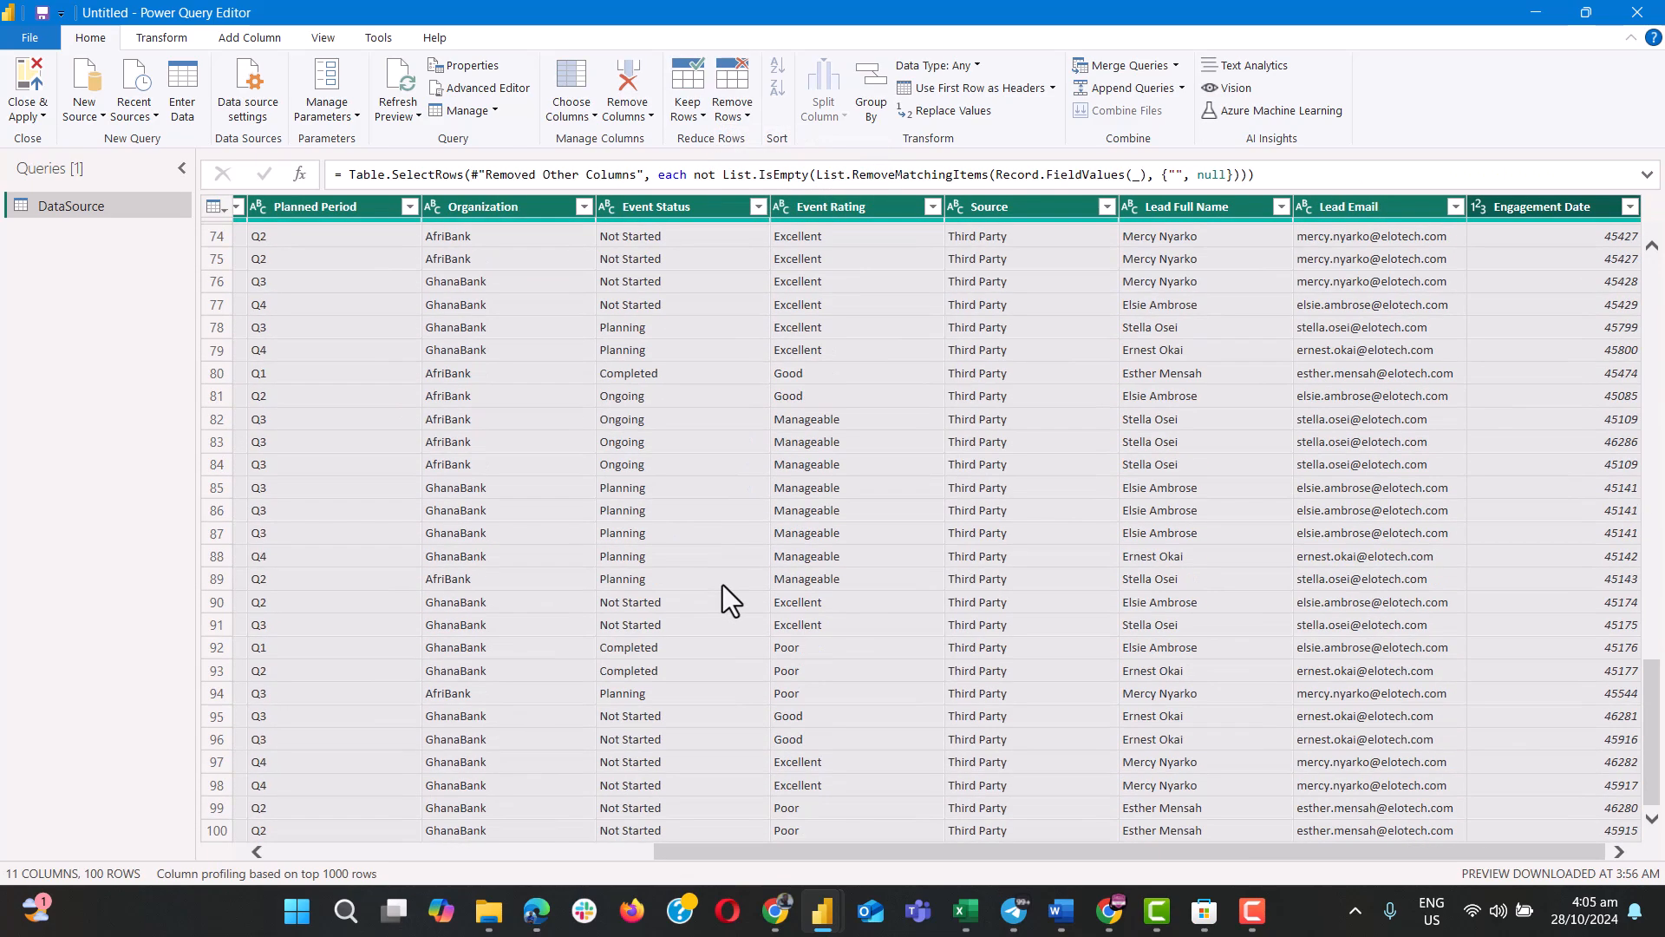
scroll(722, 584, up, 10)
scroll(722, 584, down, 10)
scroll(721, 584, up, 20)
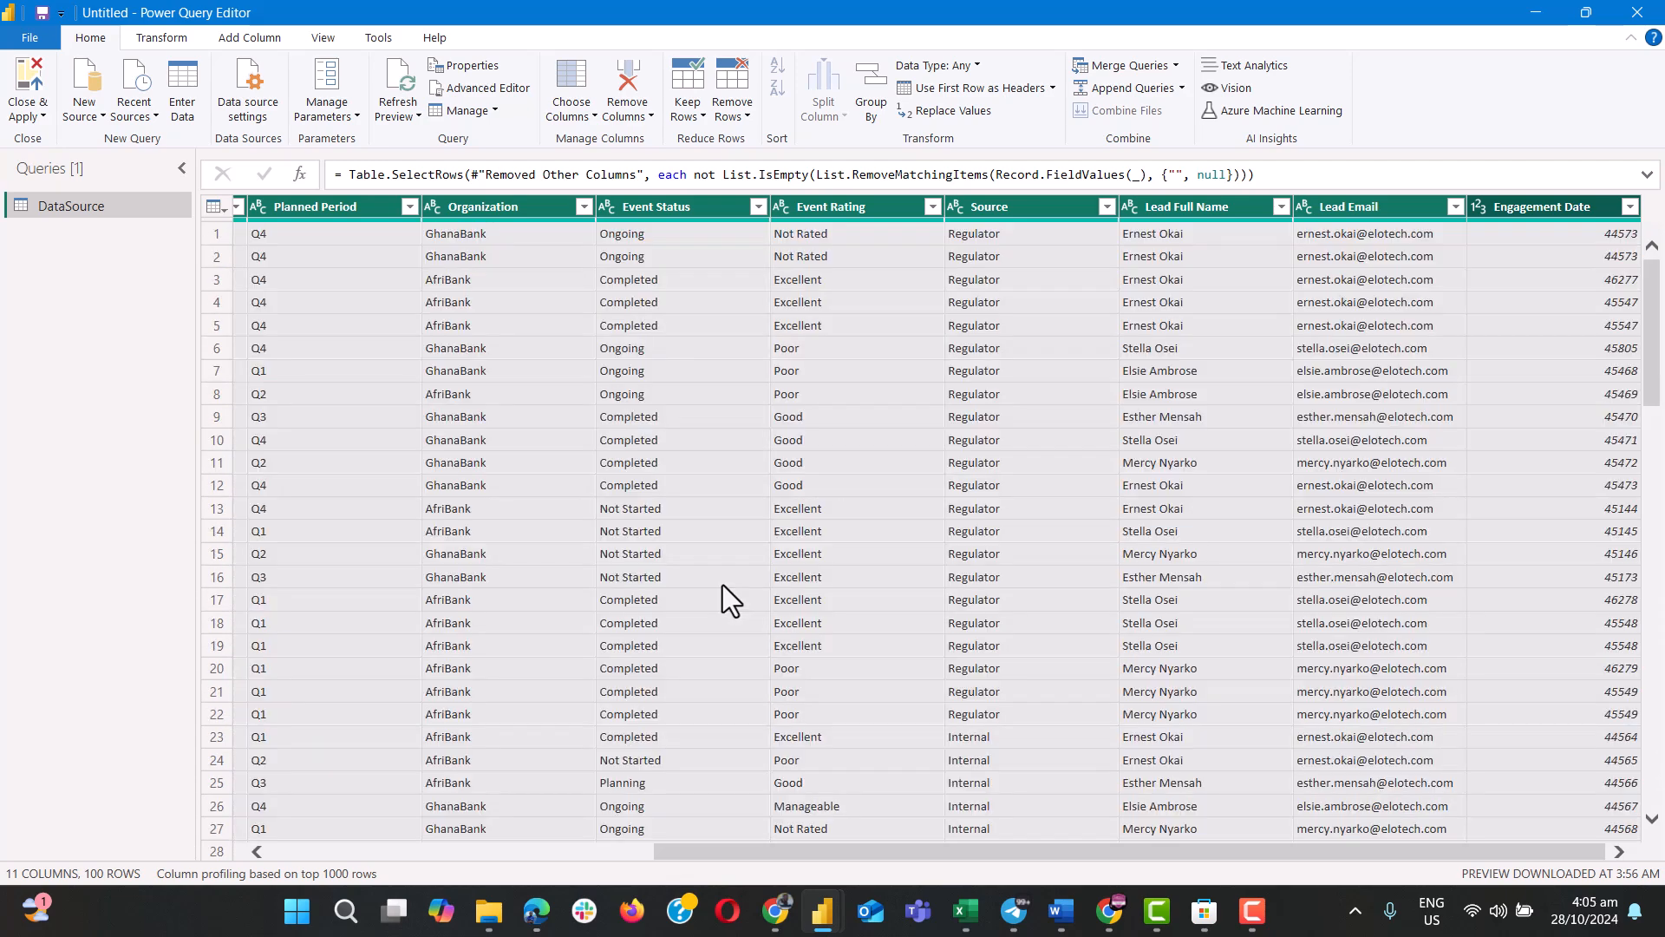
scroll(723, 588, left, 5)
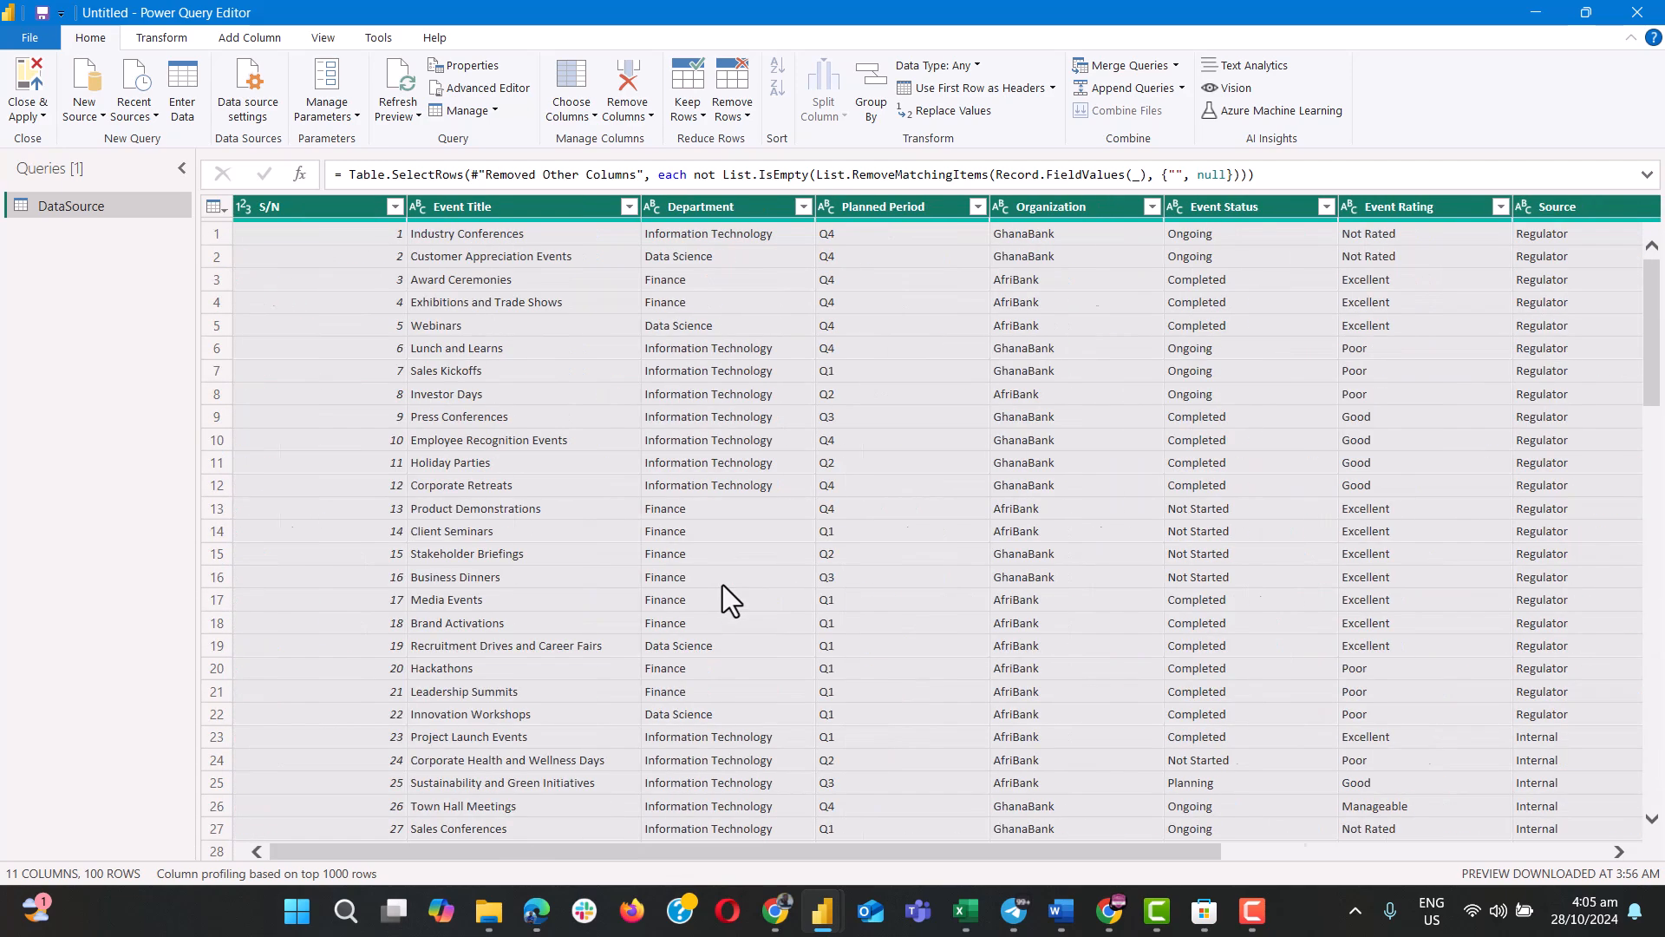
Change the data type of the Engagement Date column to Date.
scroll(723, 587, right, 5)
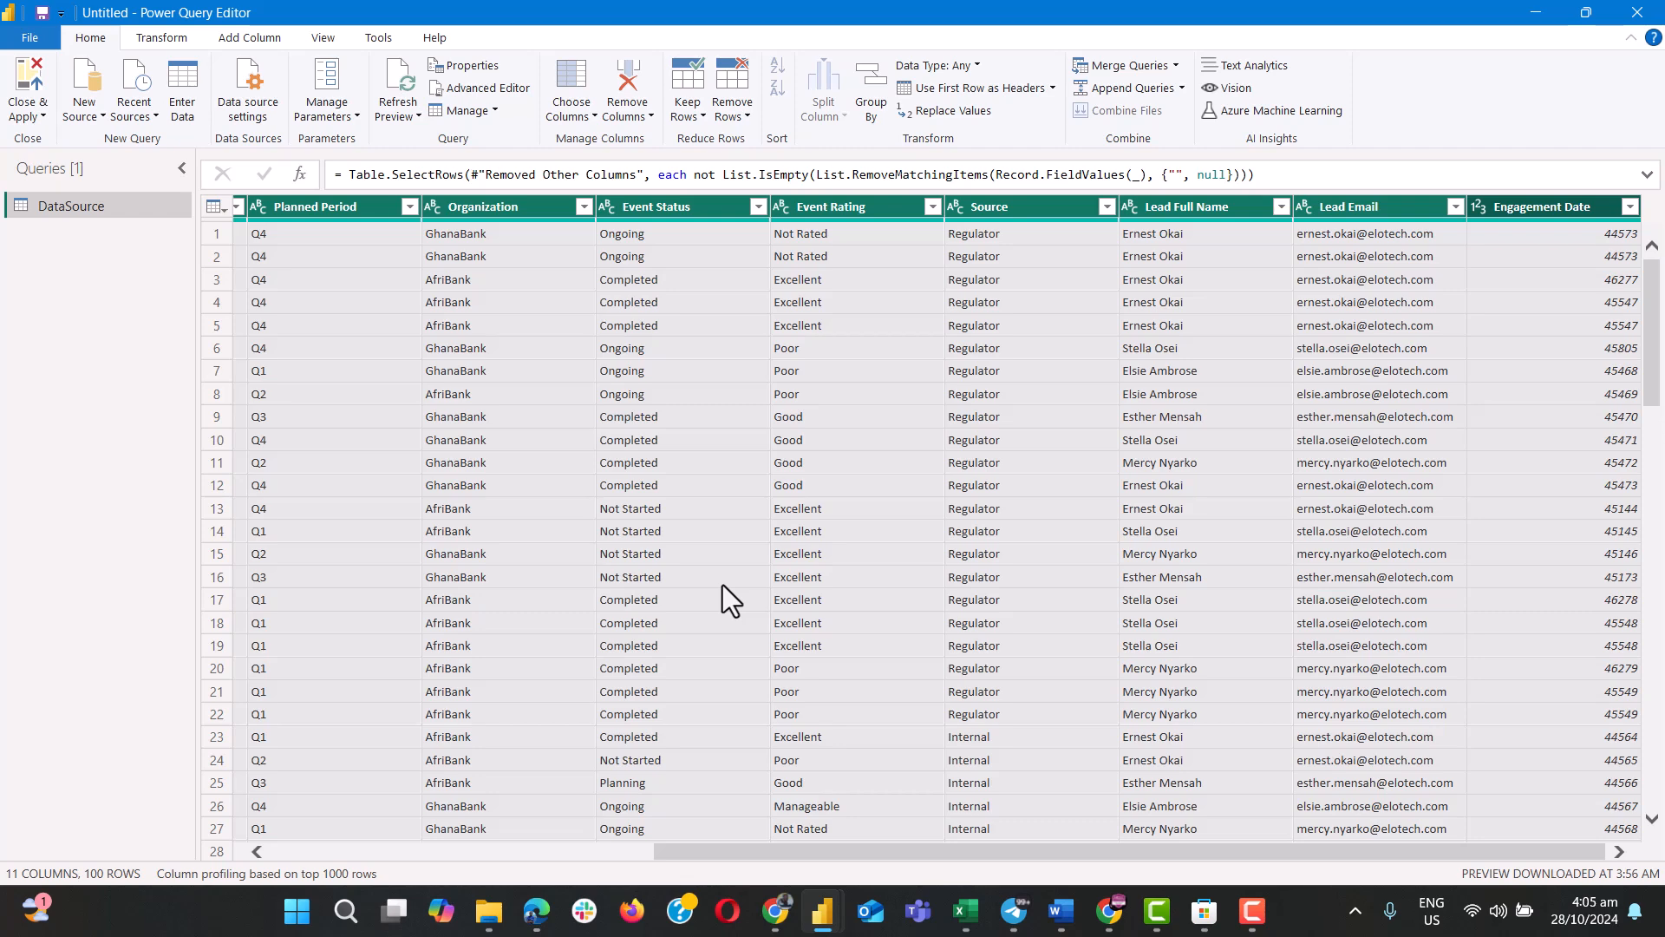
click(1578, 209)
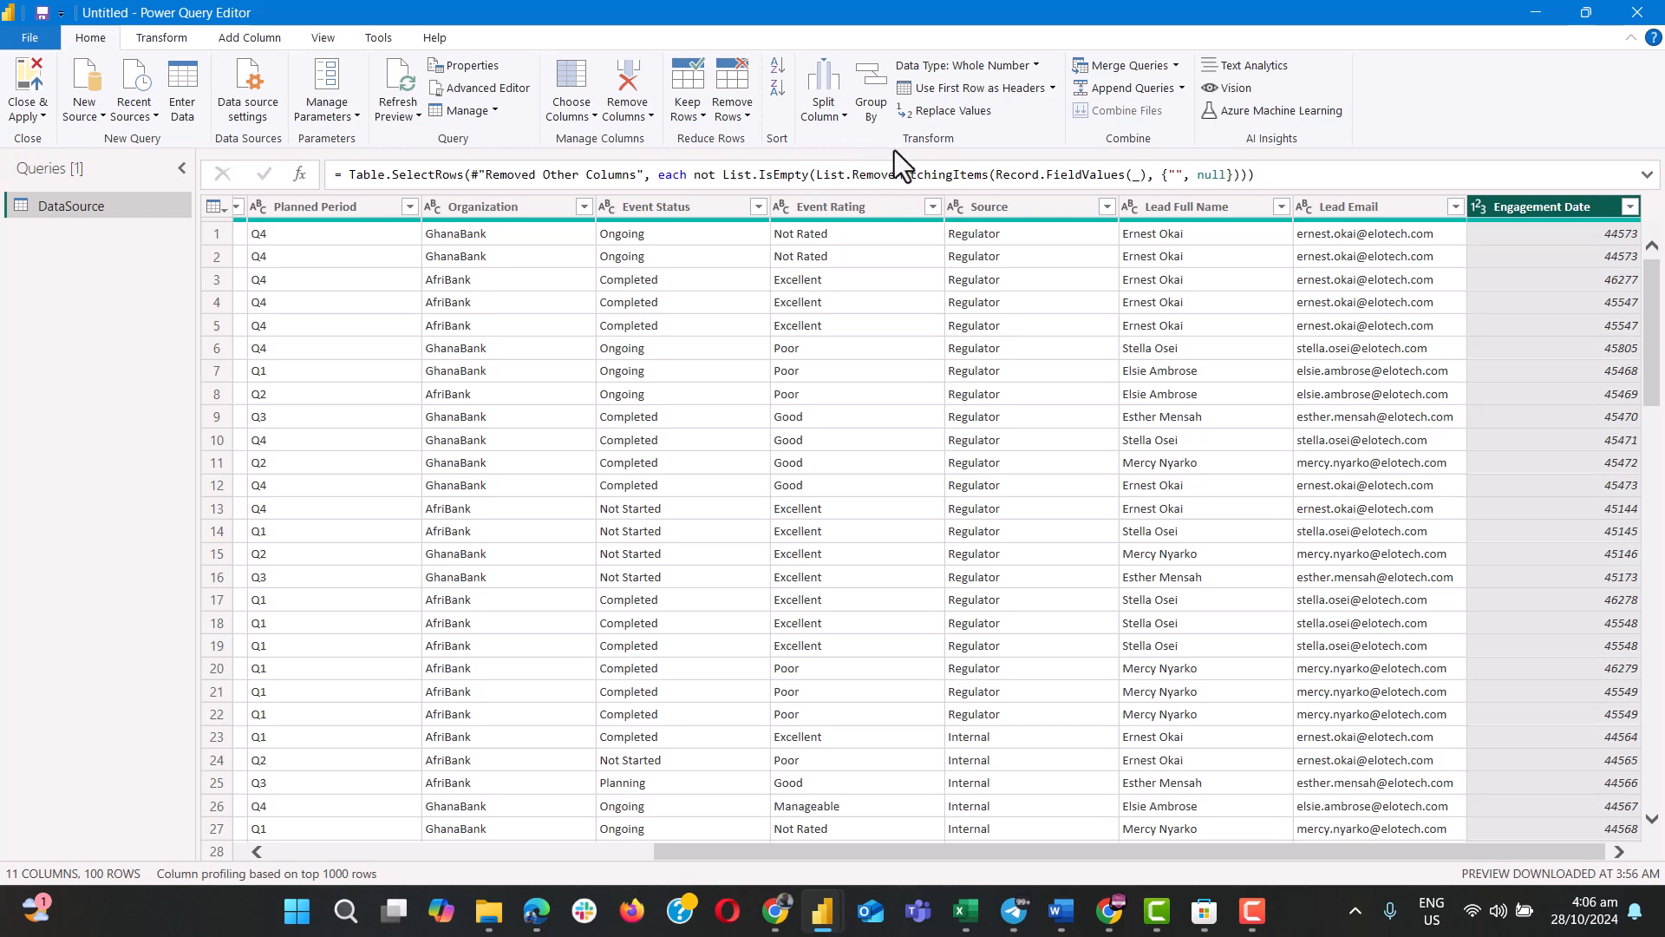
click(1038, 65)
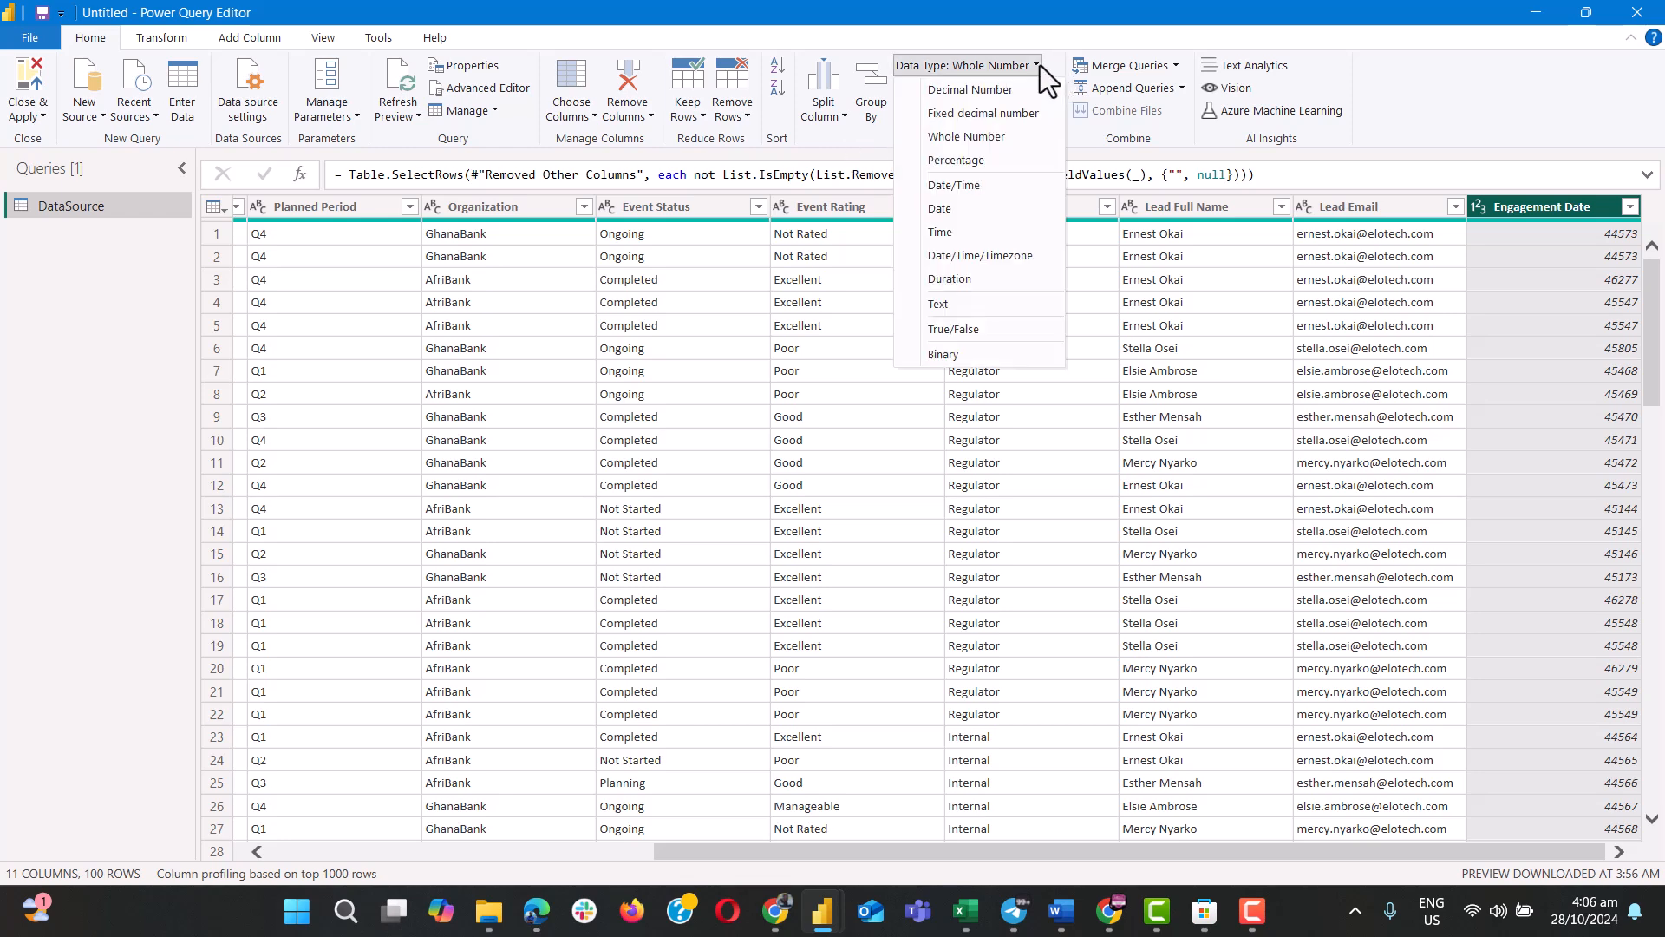
click(942, 209)
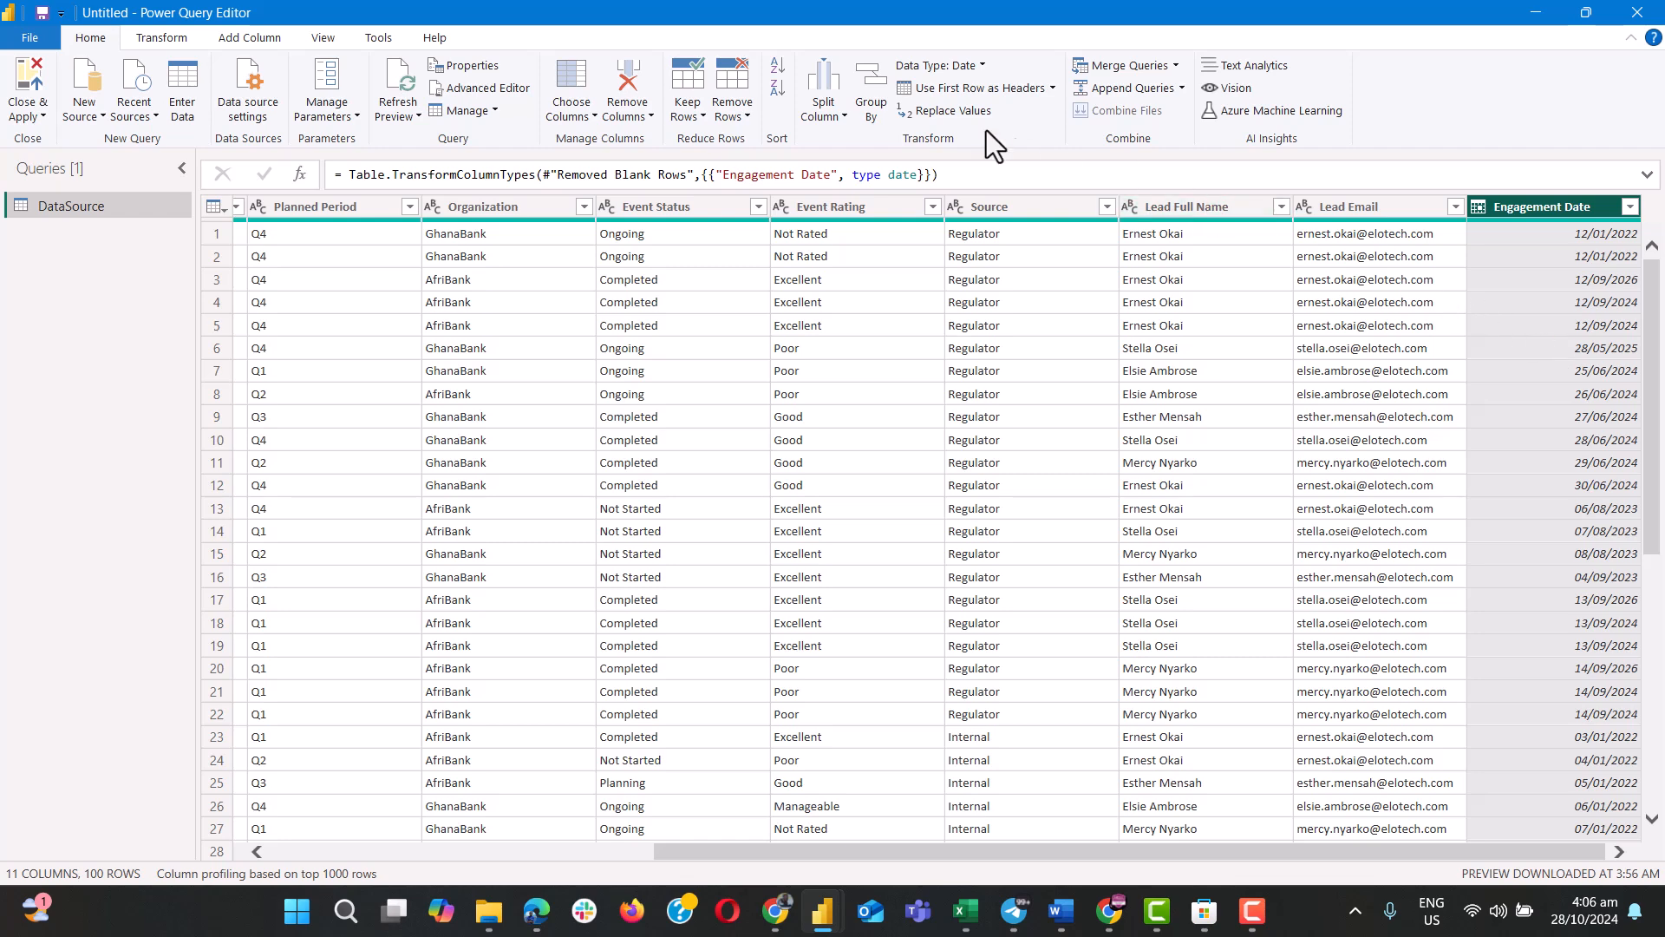
Add a new column that extracts the year from the Engagement Date column.
click(174, 36)
click(262, 37)
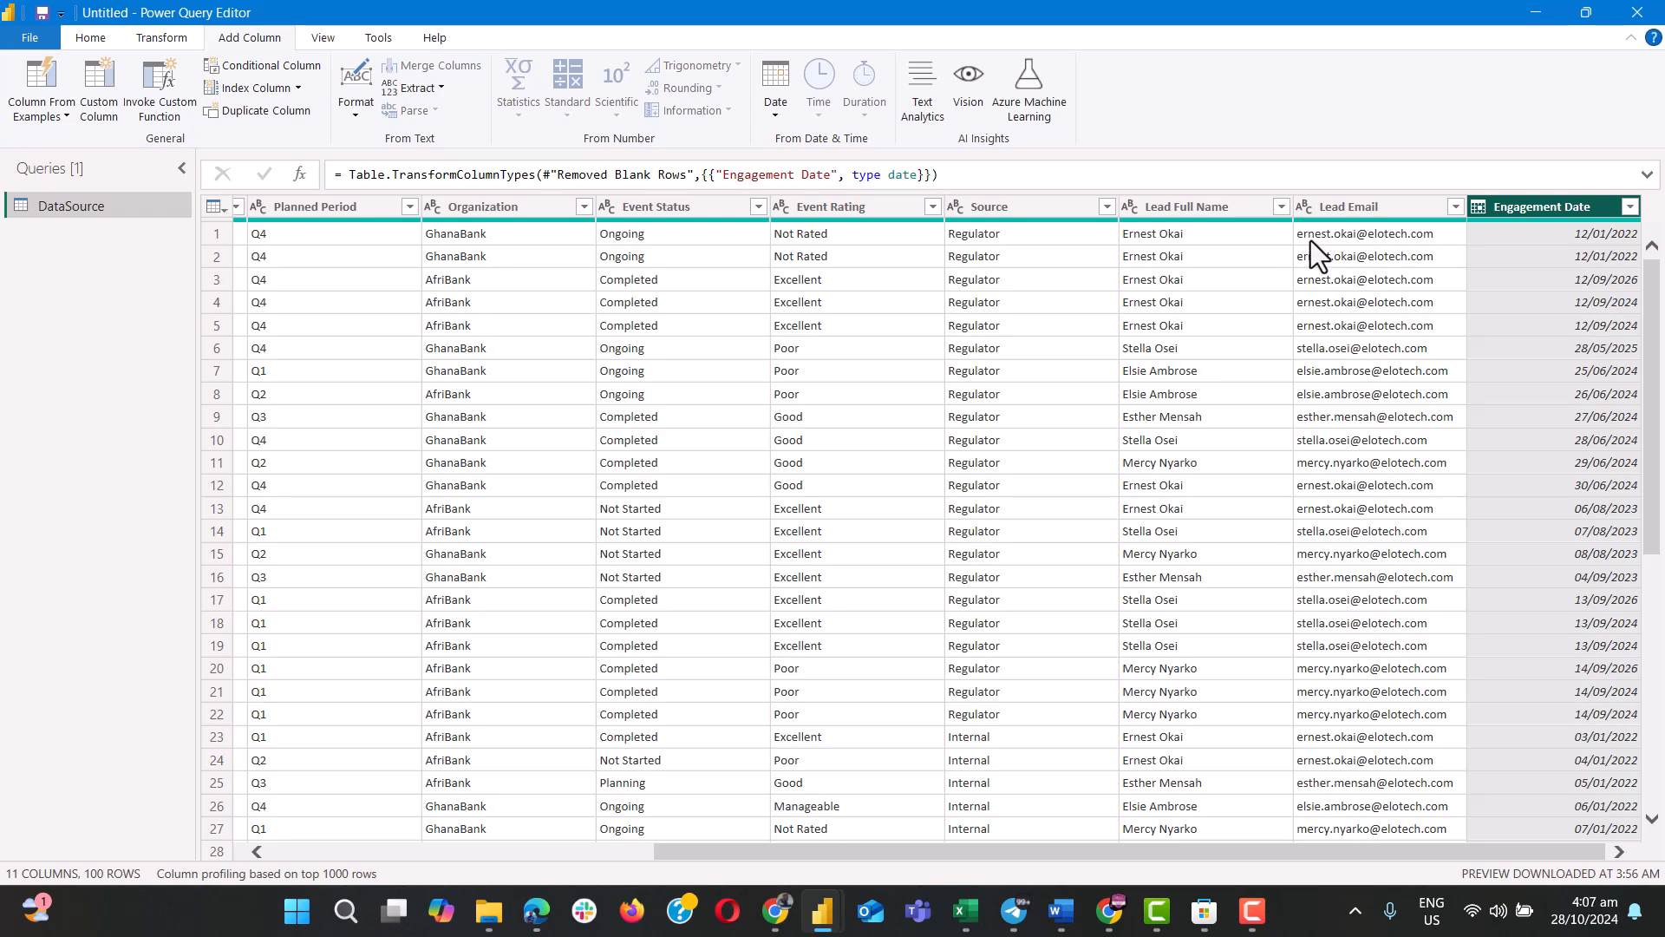
click(93, 82)
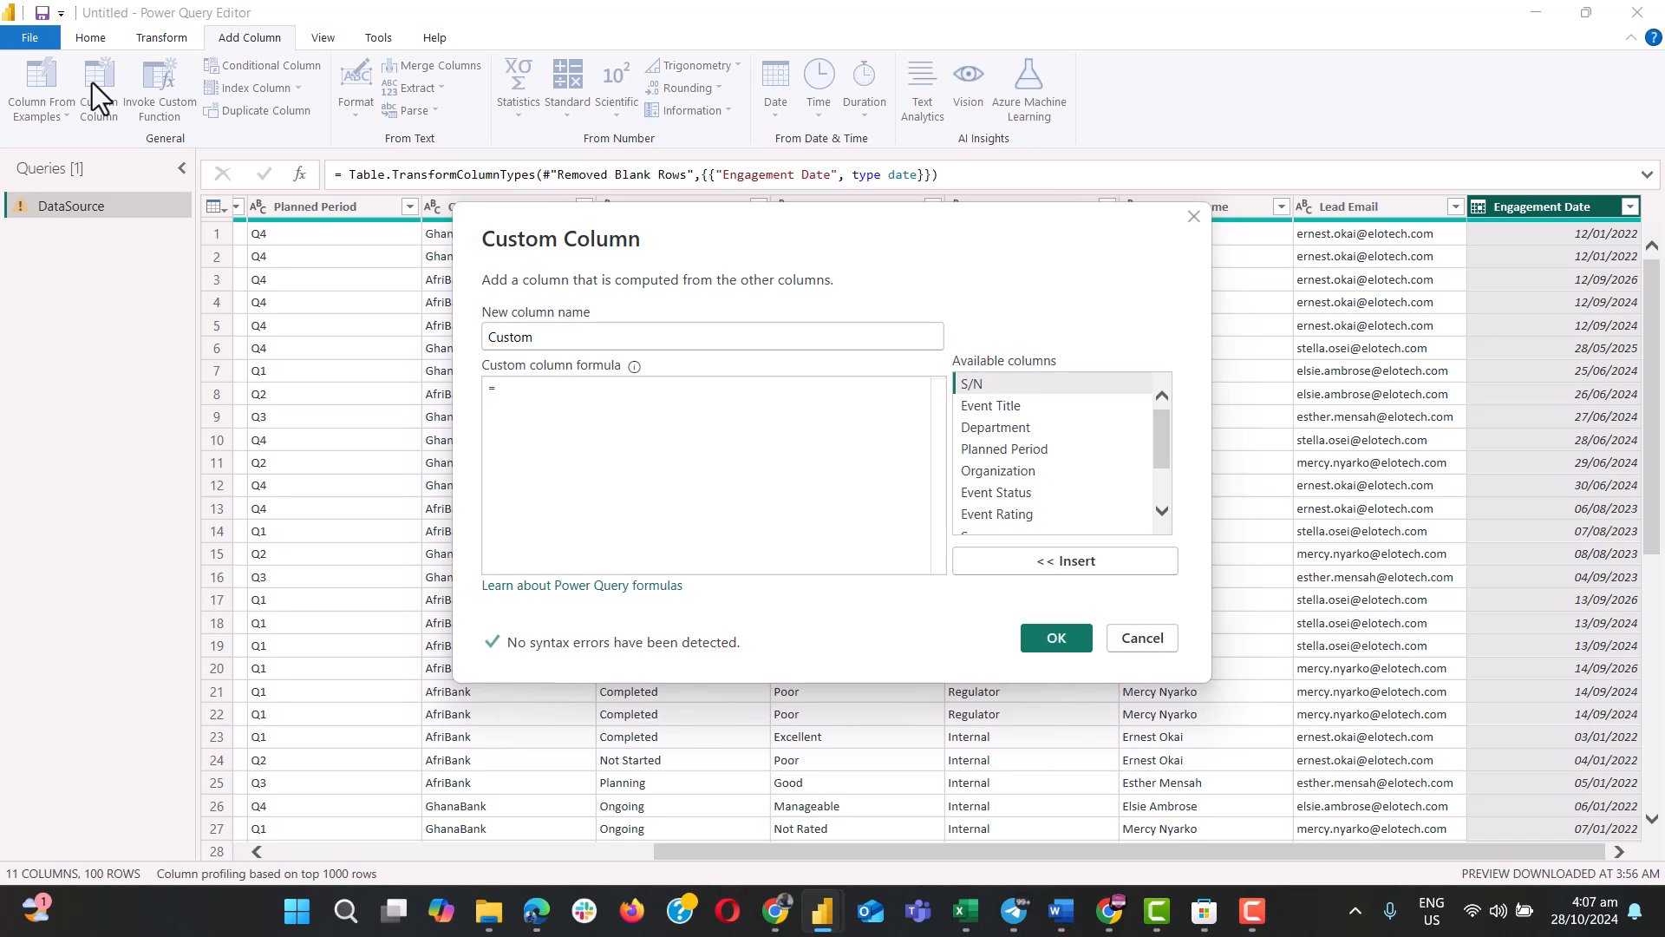
click(1139, 639)
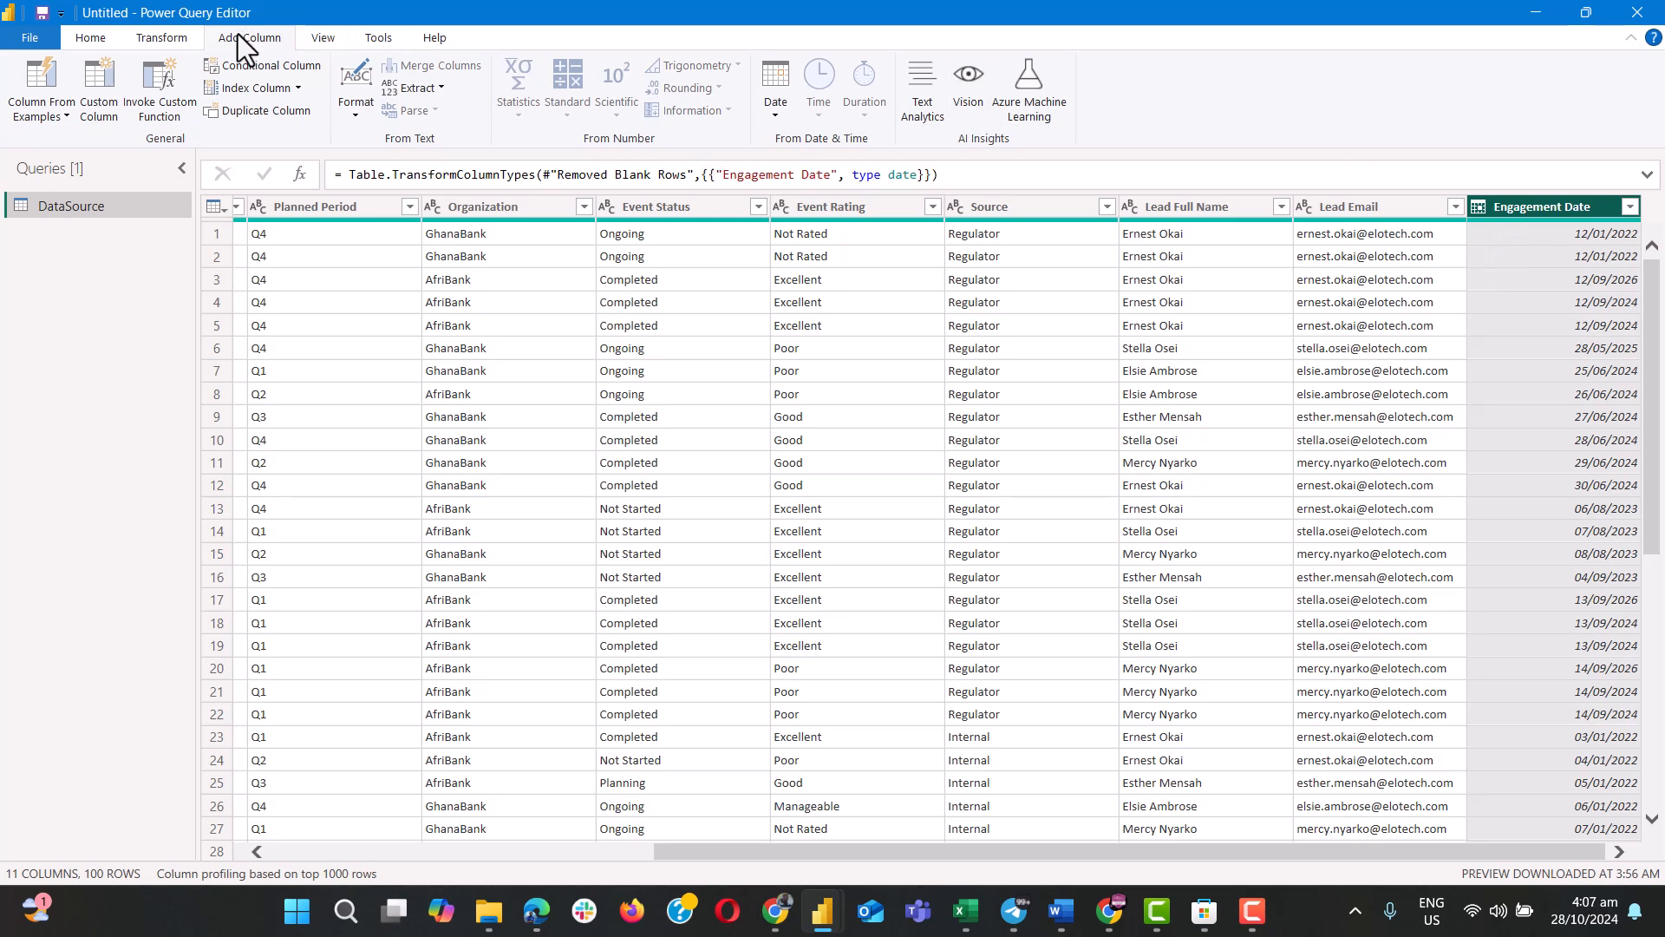
click(776, 116)
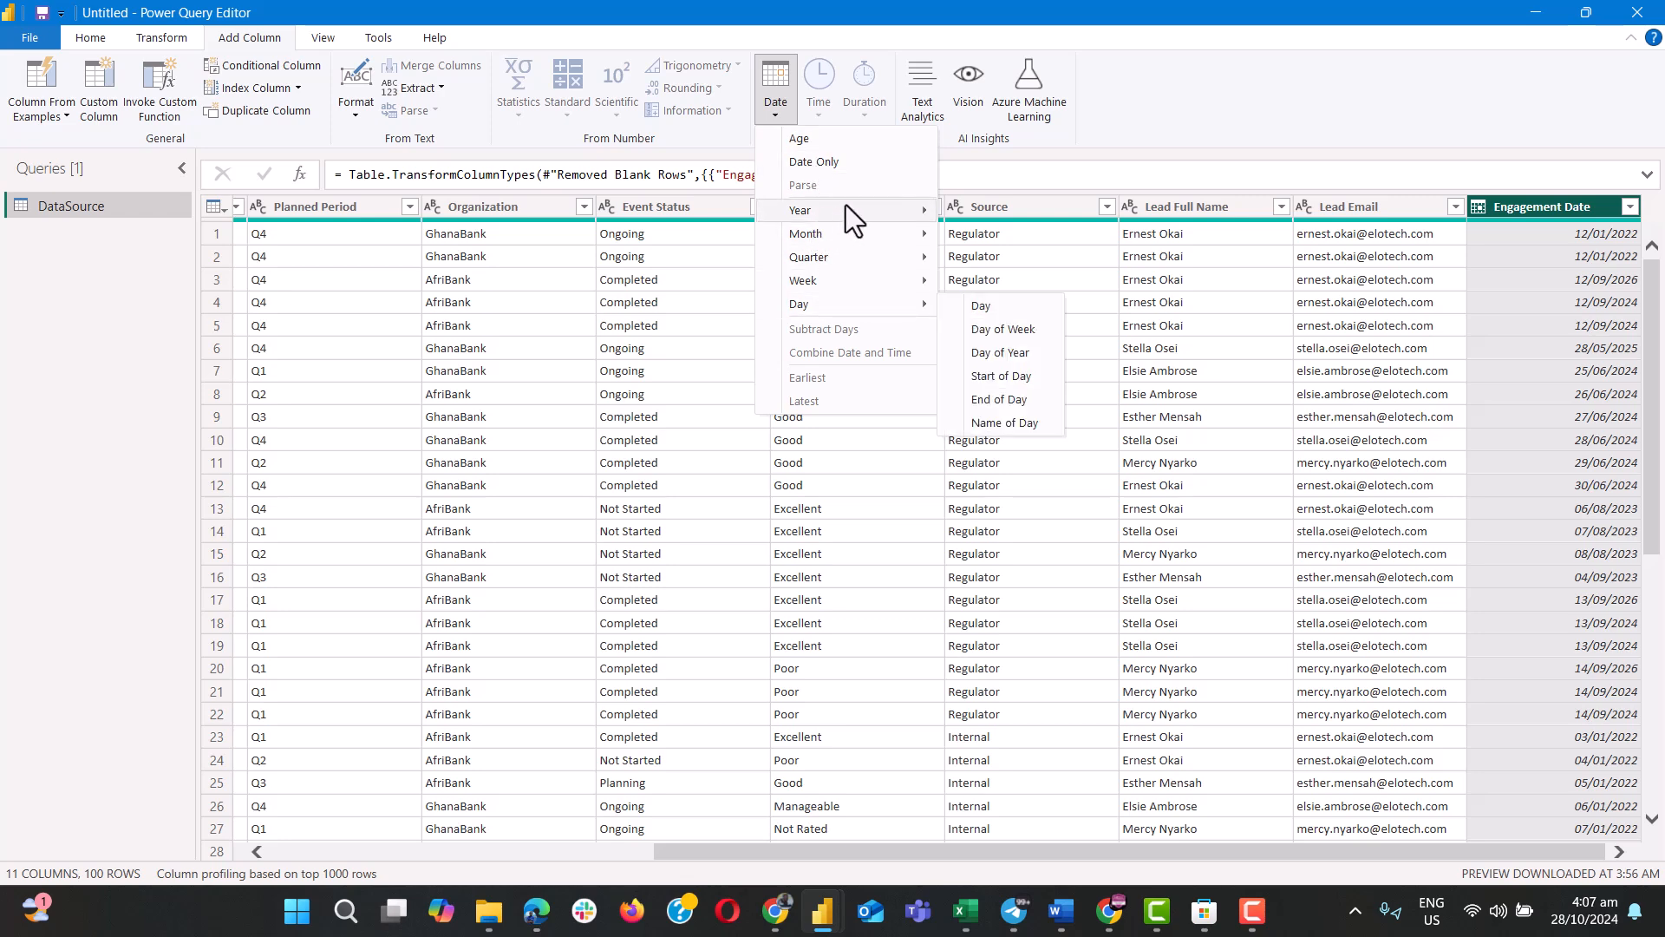
mouse_move(850, 206)
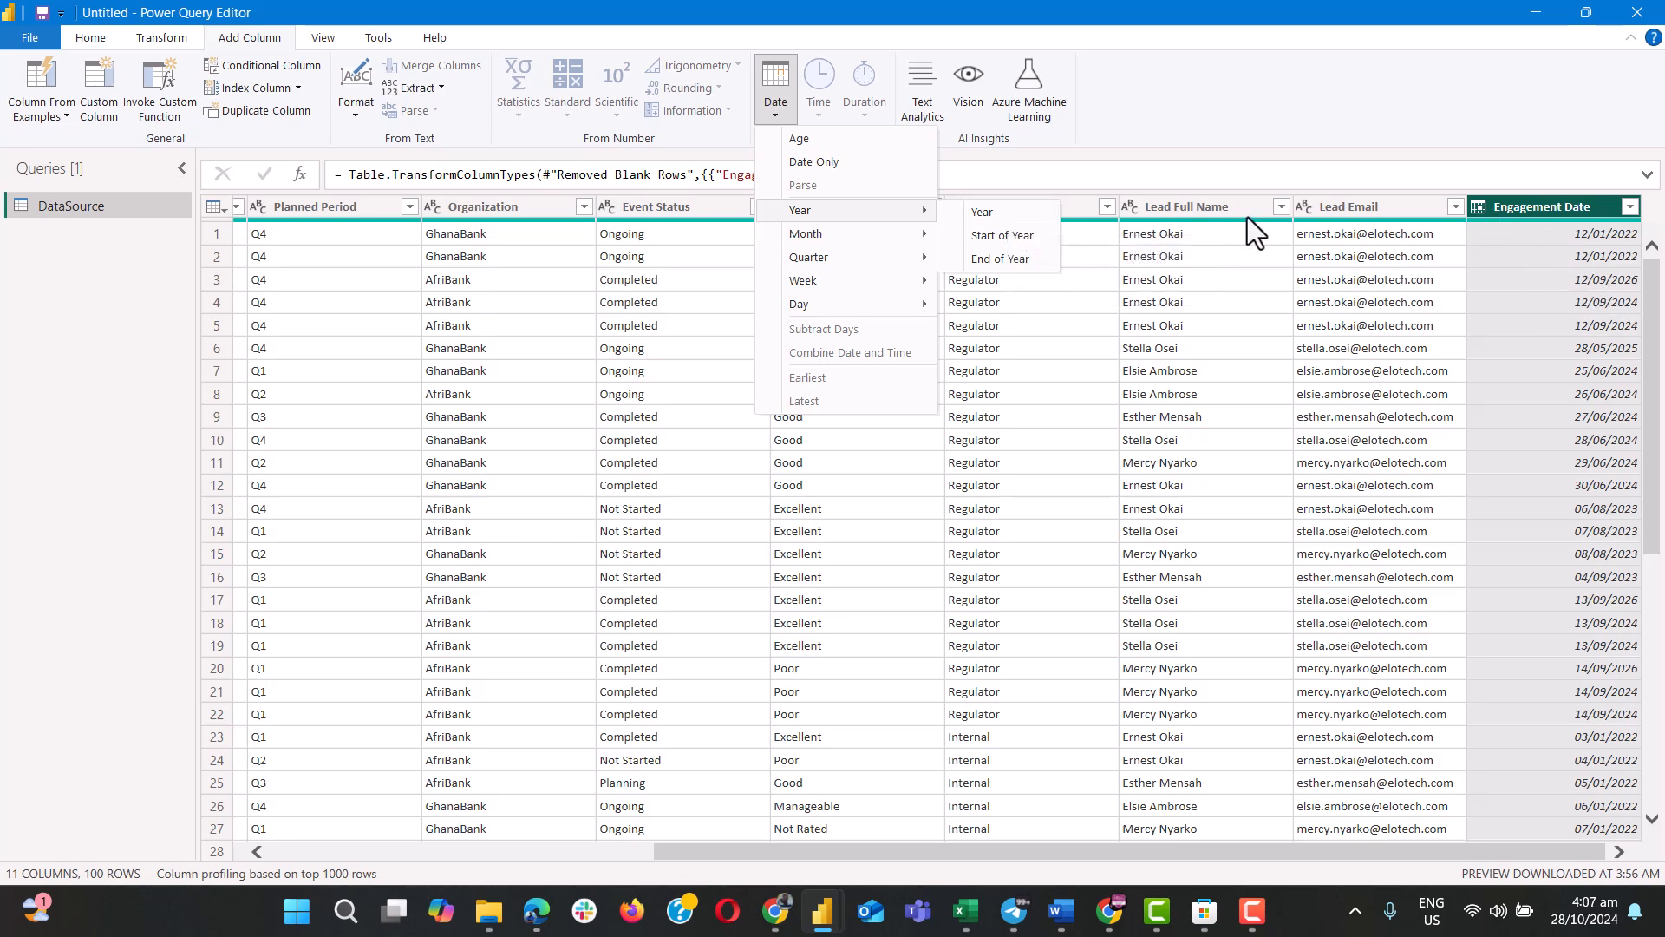
click(998, 215)
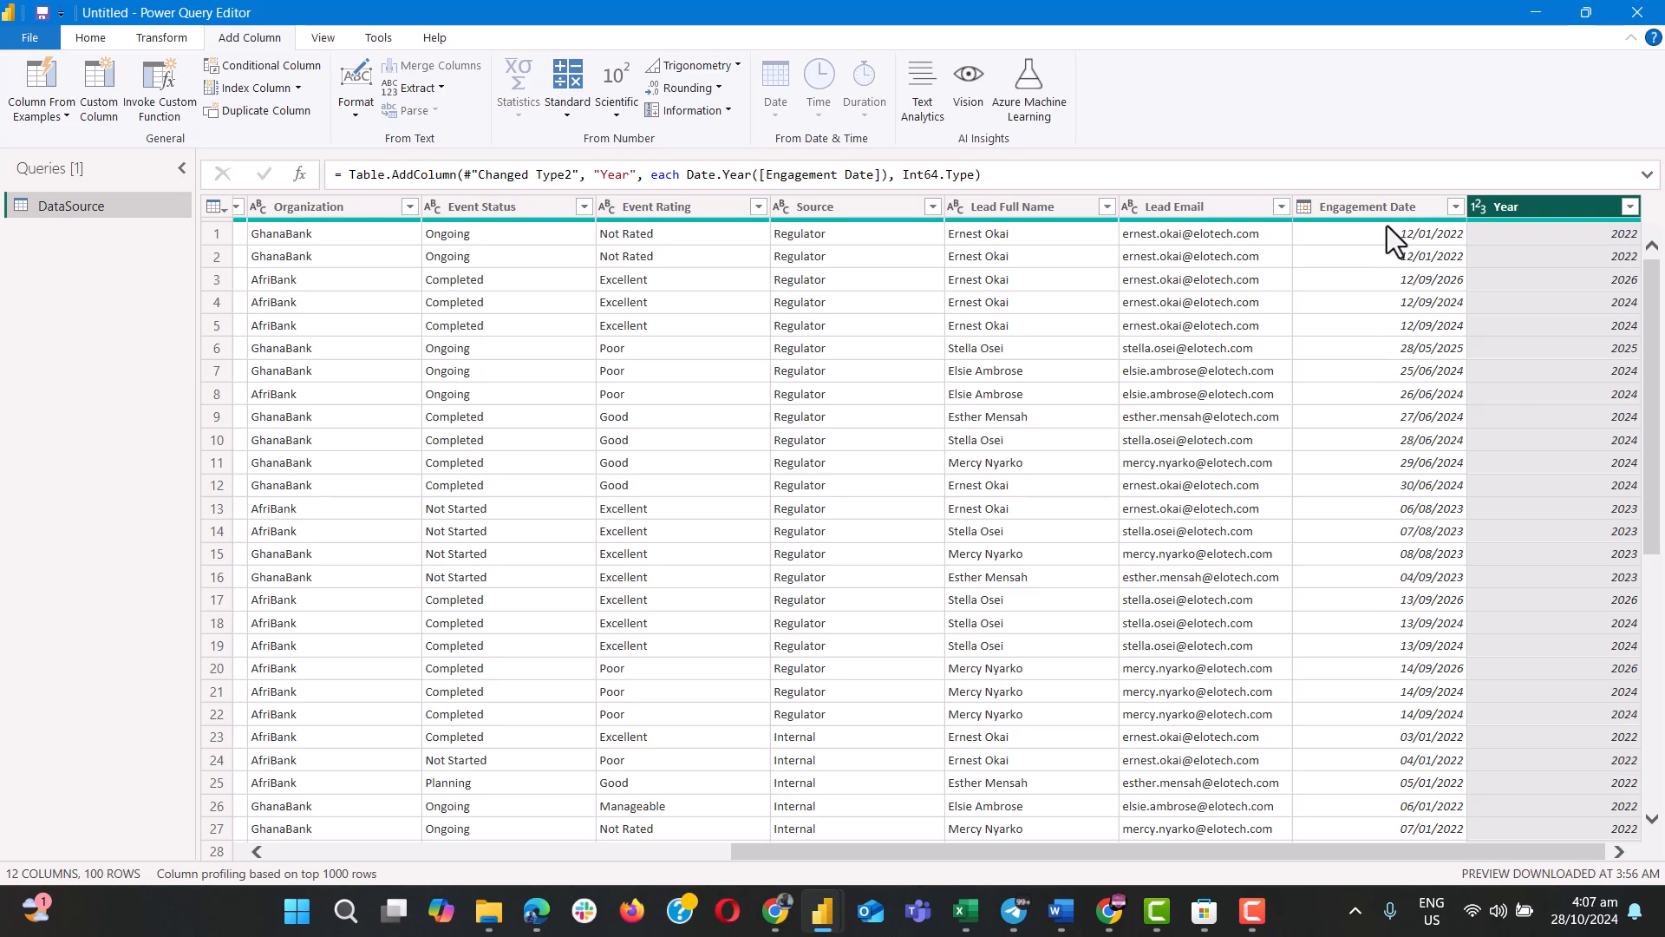
Rename the Year column to Event Year and apply the query changes to the data model, closing the query editor.
double_click(1499, 210)
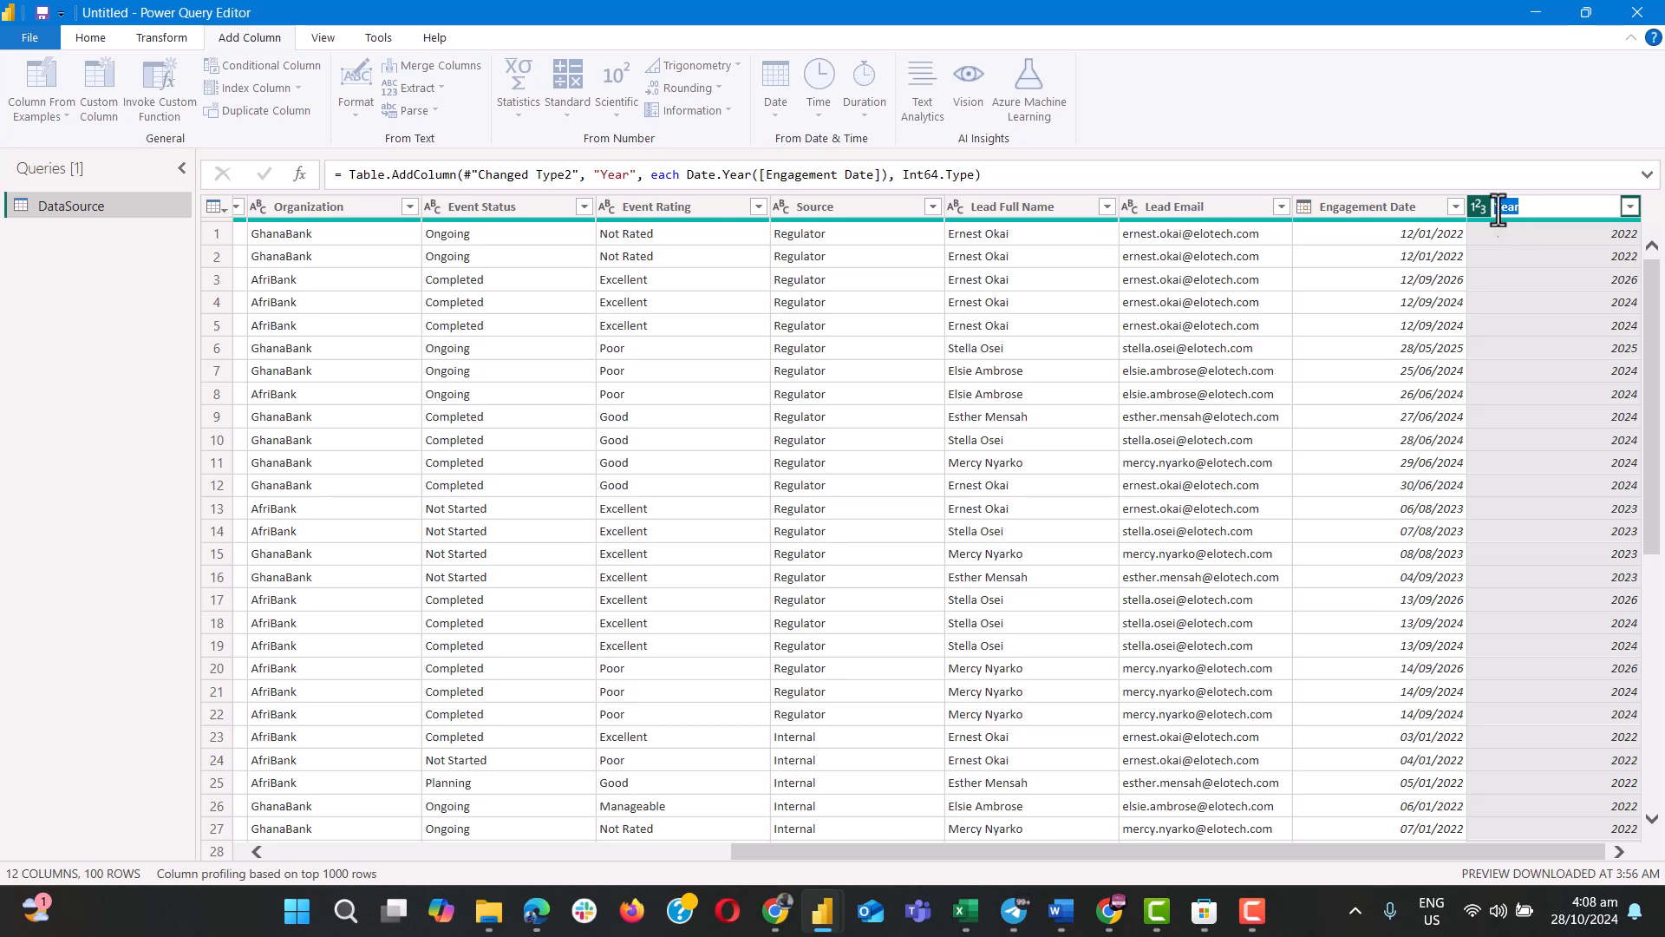
text(Event)
click(30, 36)
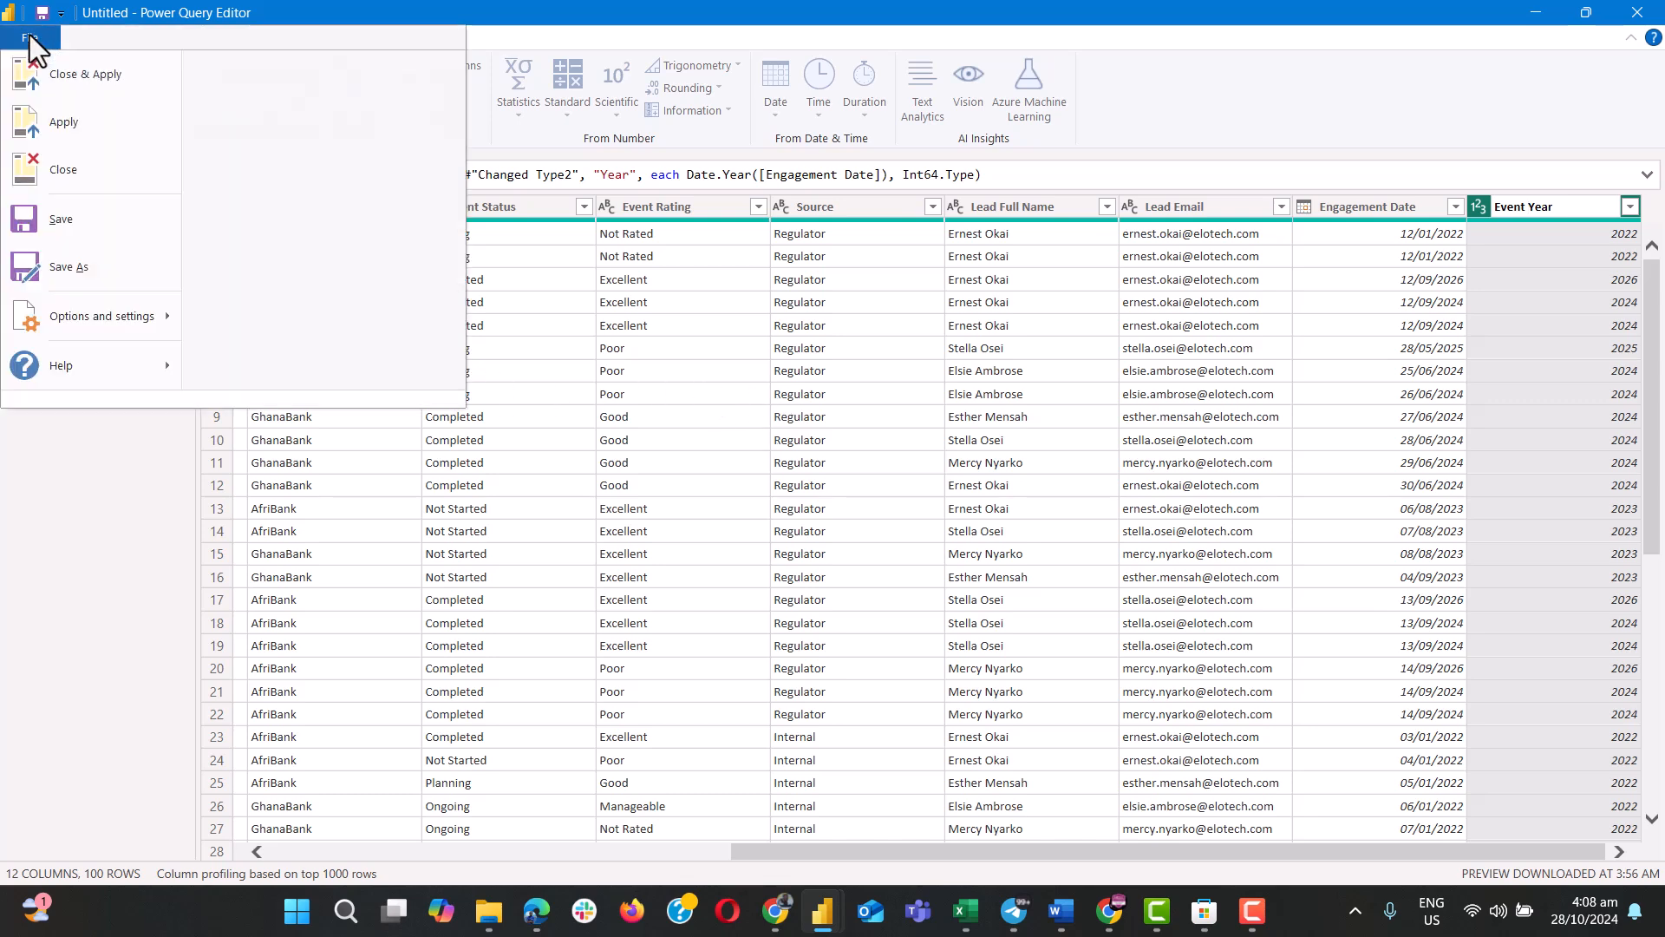
click(31, 35)
click(88, 41)
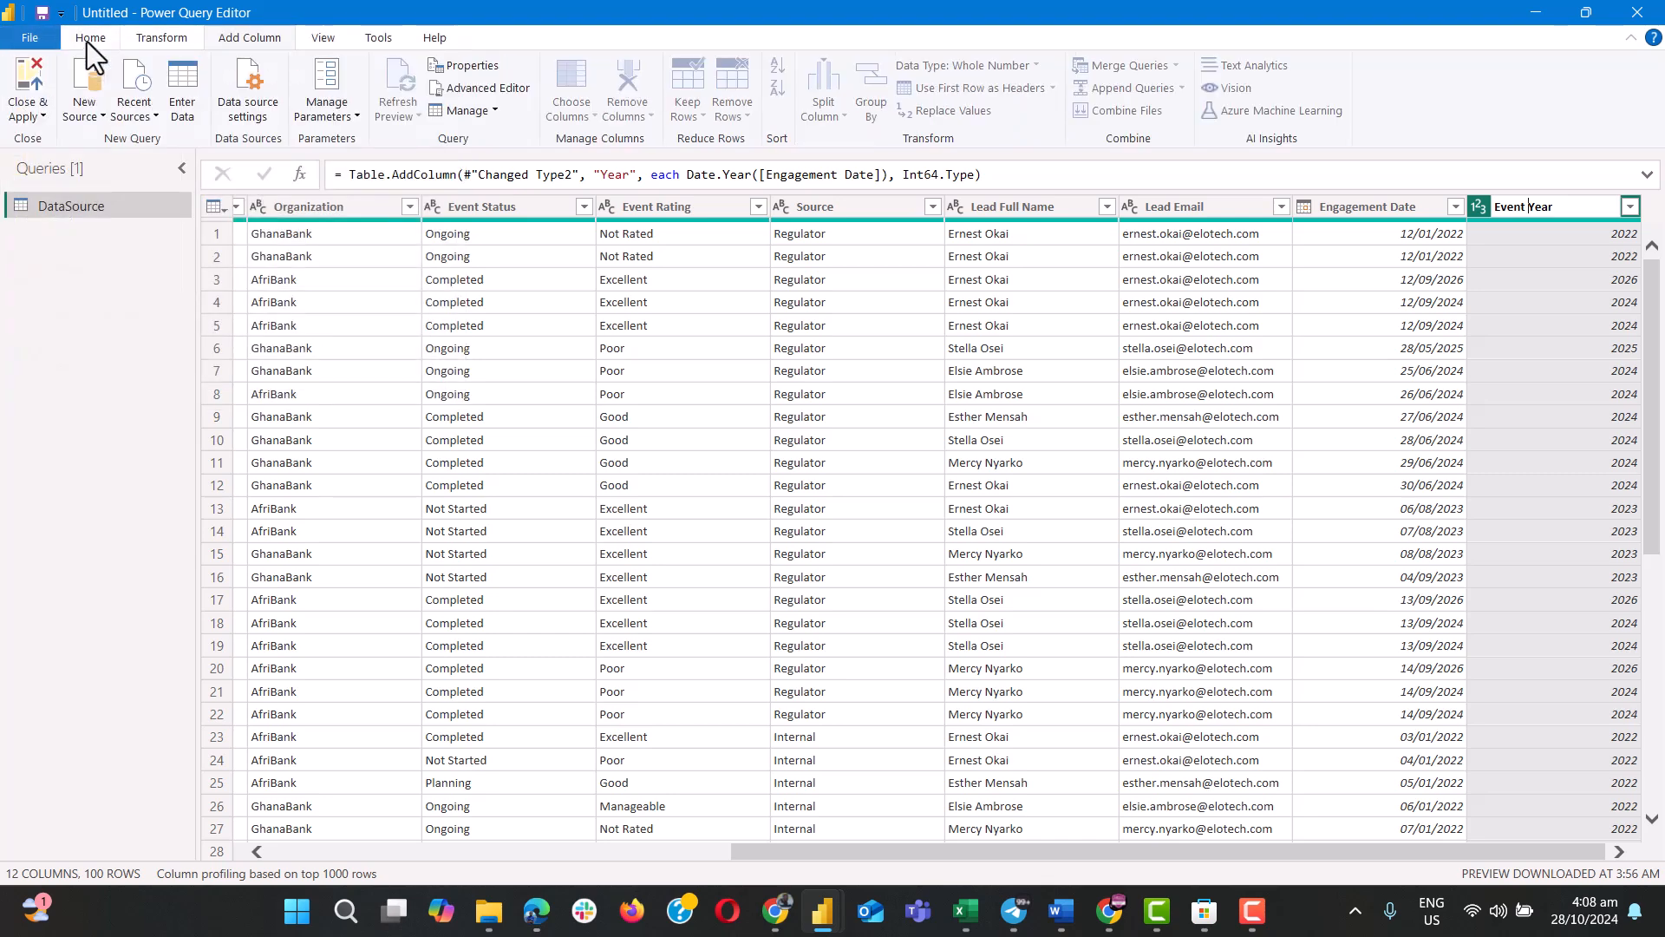
click(35, 114)
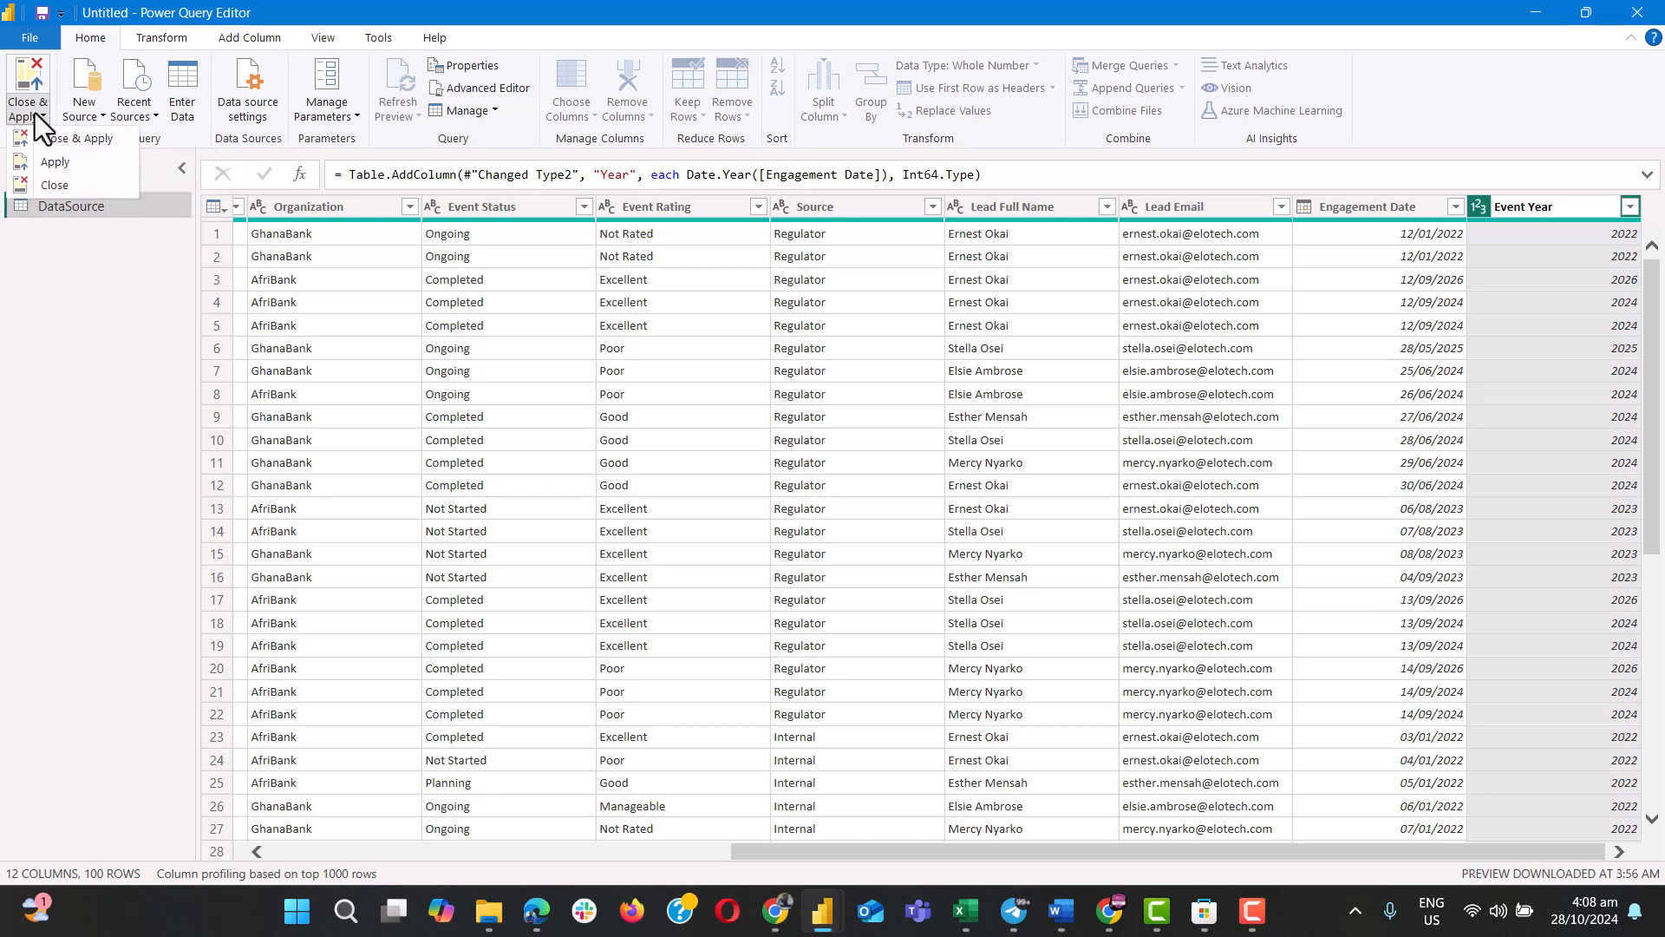
click(88, 141)
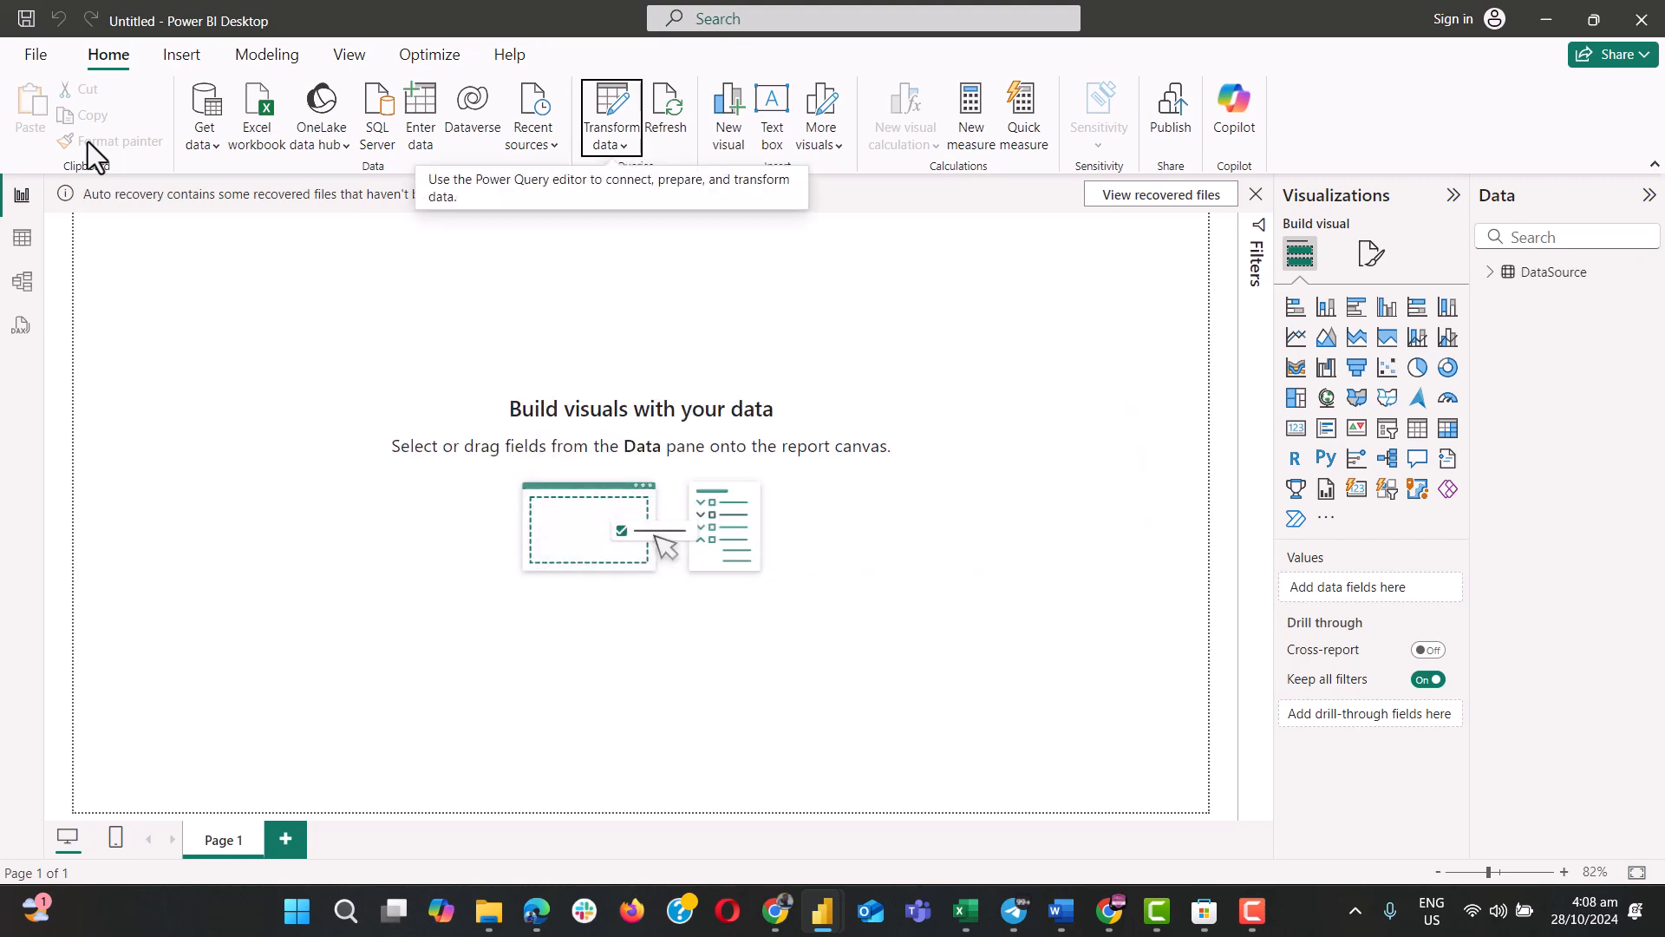
Examine the loaded DataSource field list and the table data across all its columns.
click(1489, 274)
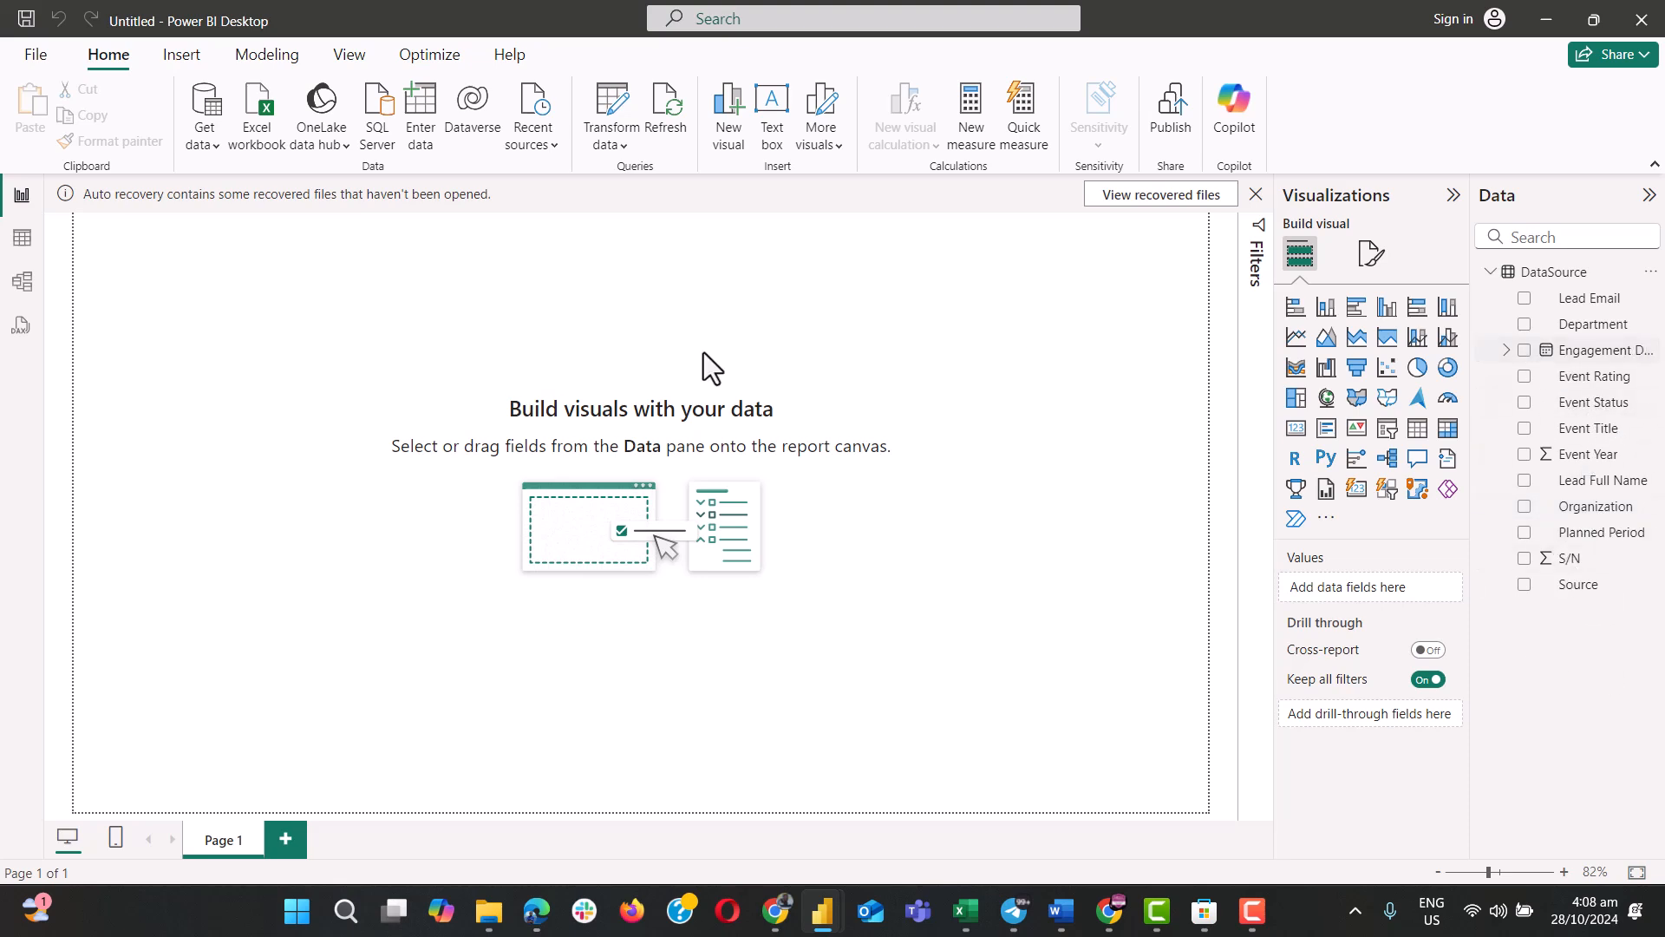
click(21, 252)
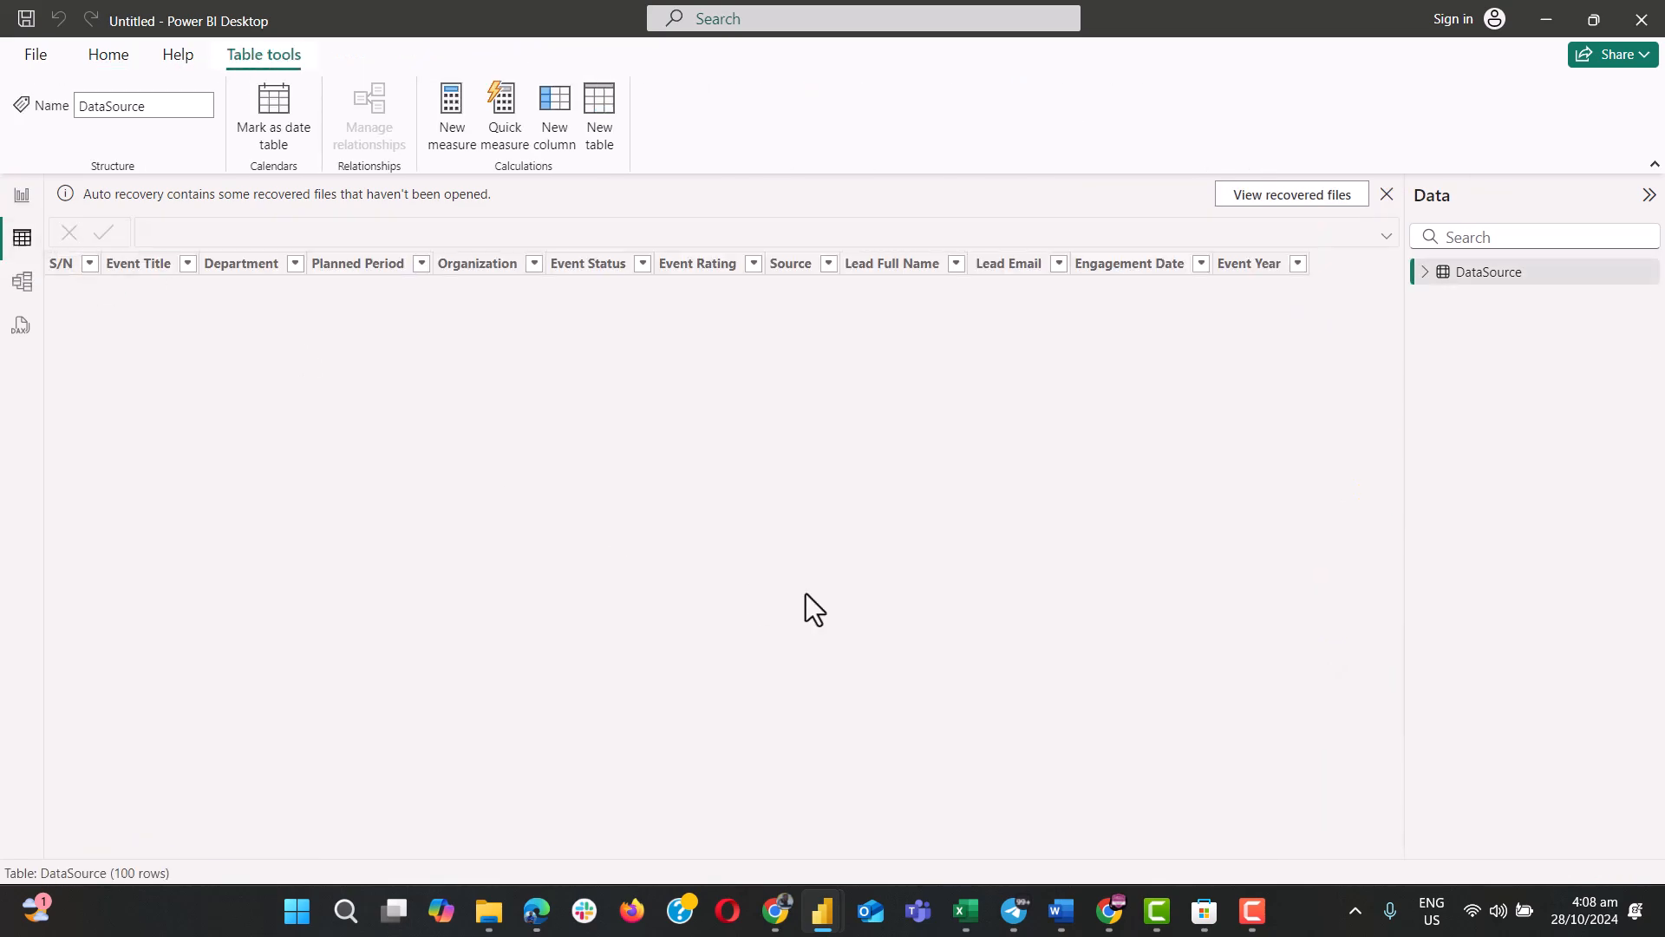
scroll(806, 593, right, 3)
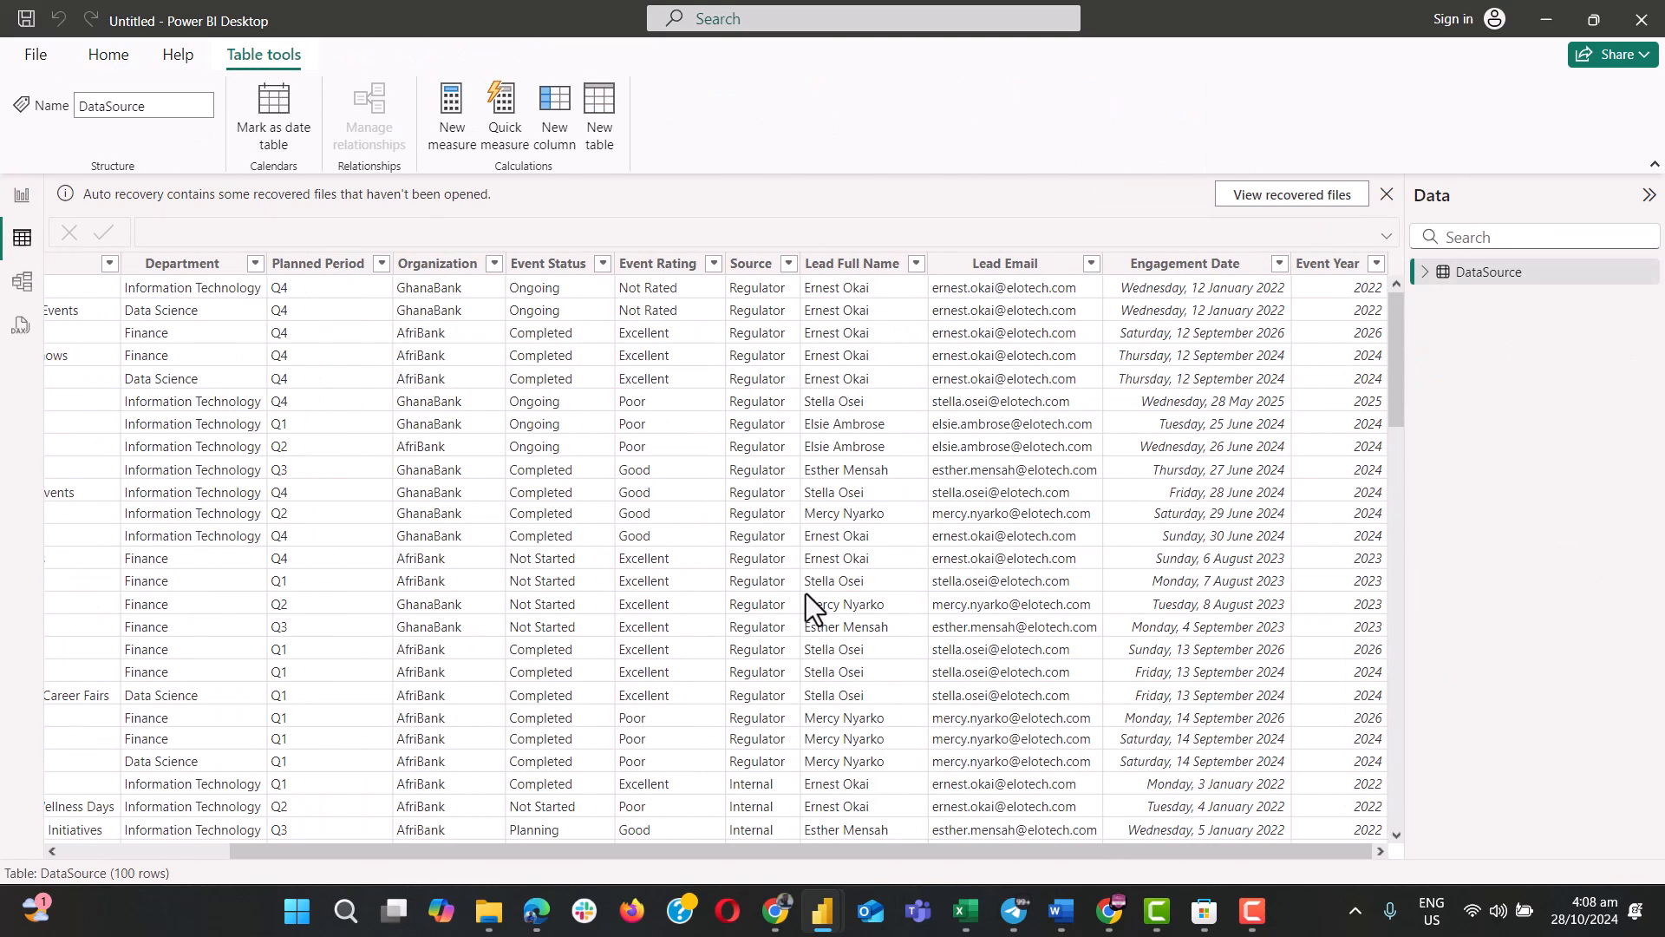
scroll(806, 593, left, 3)
scroll(805, 593, right, 3)
scroll(789, 525, left, 3)
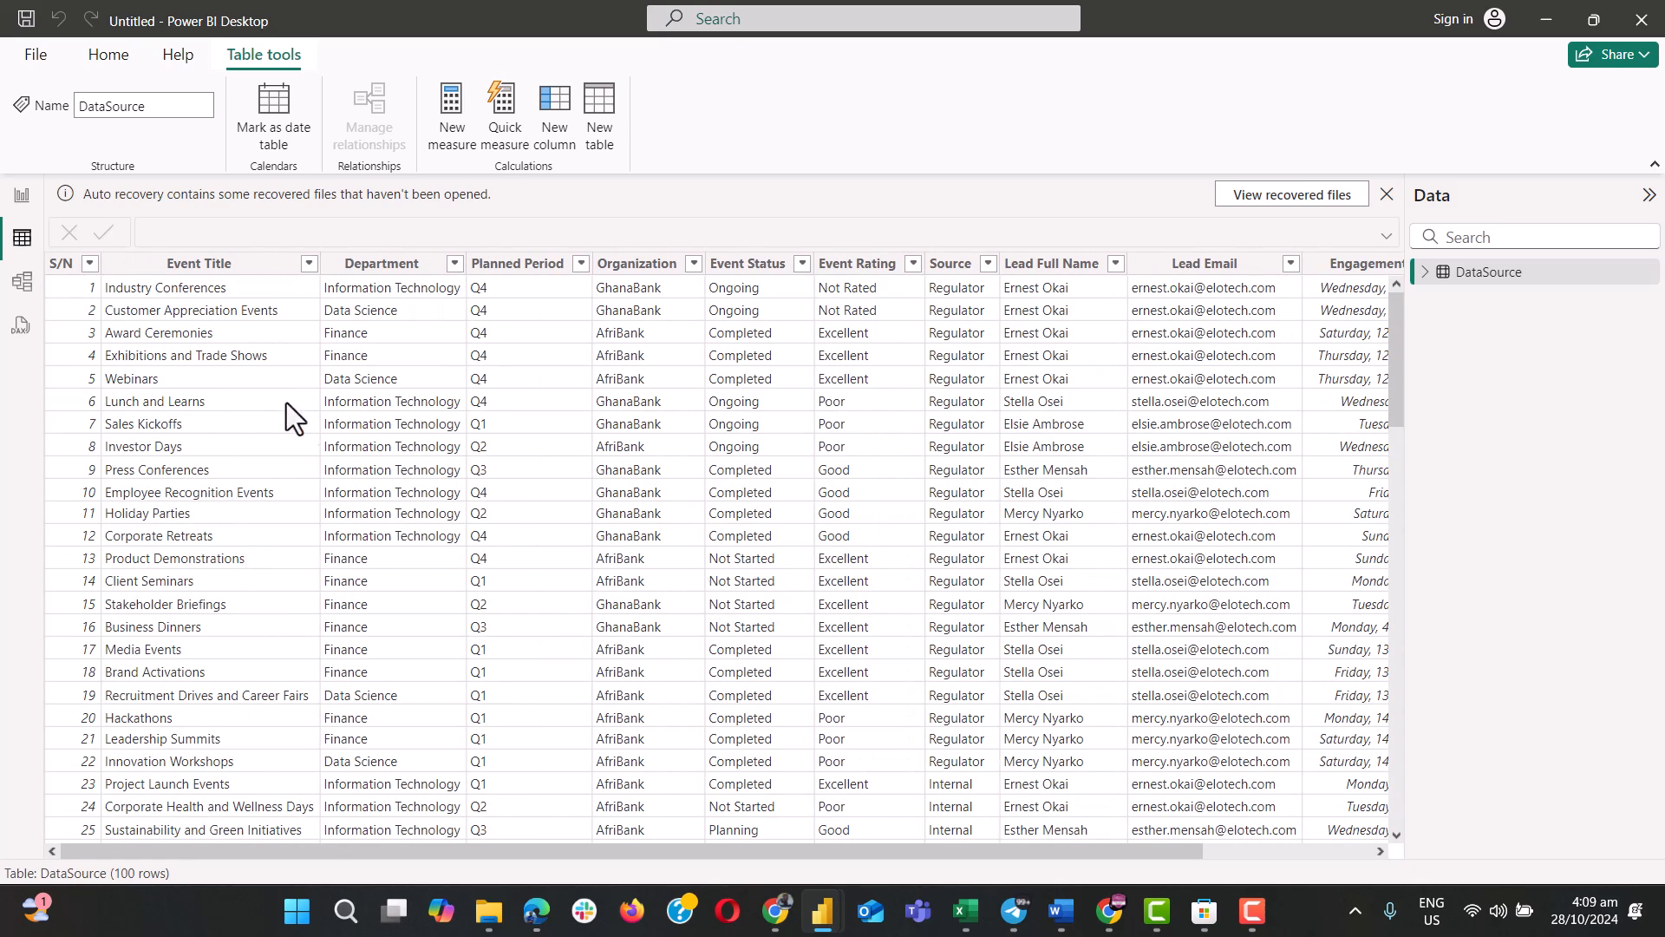
Move the DataSource table card toward the middle of the model diagram.
click(23, 287)
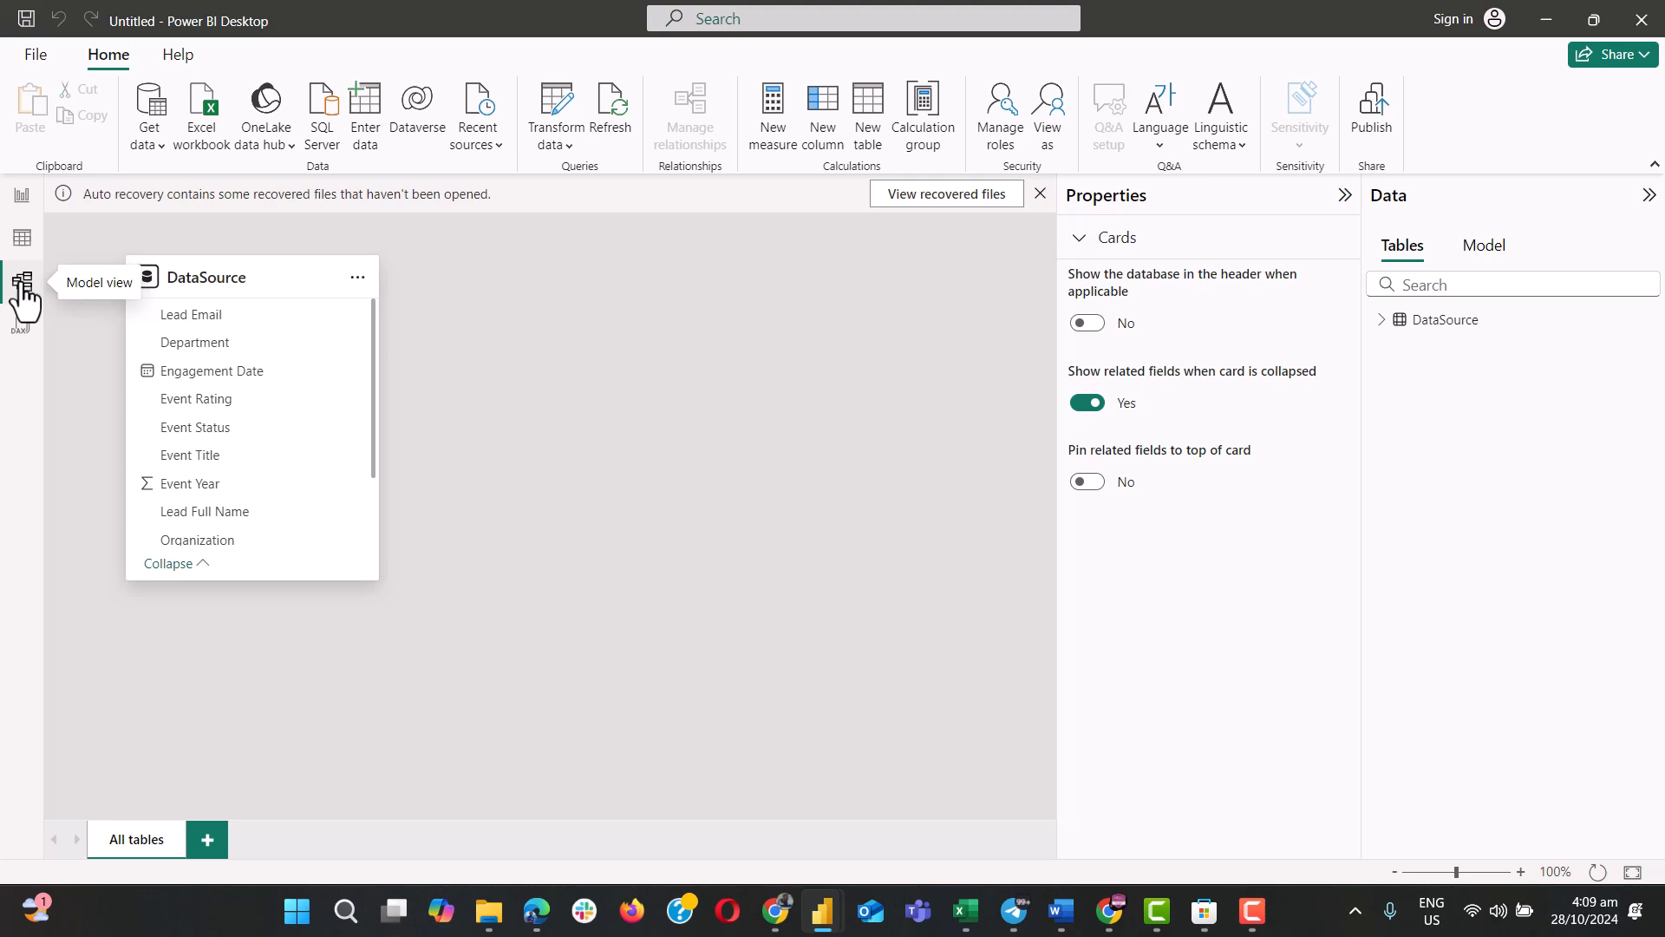
mouse_move(274, 269)
drag(275, 268, 525, 294)
mouse_move(525, 295)
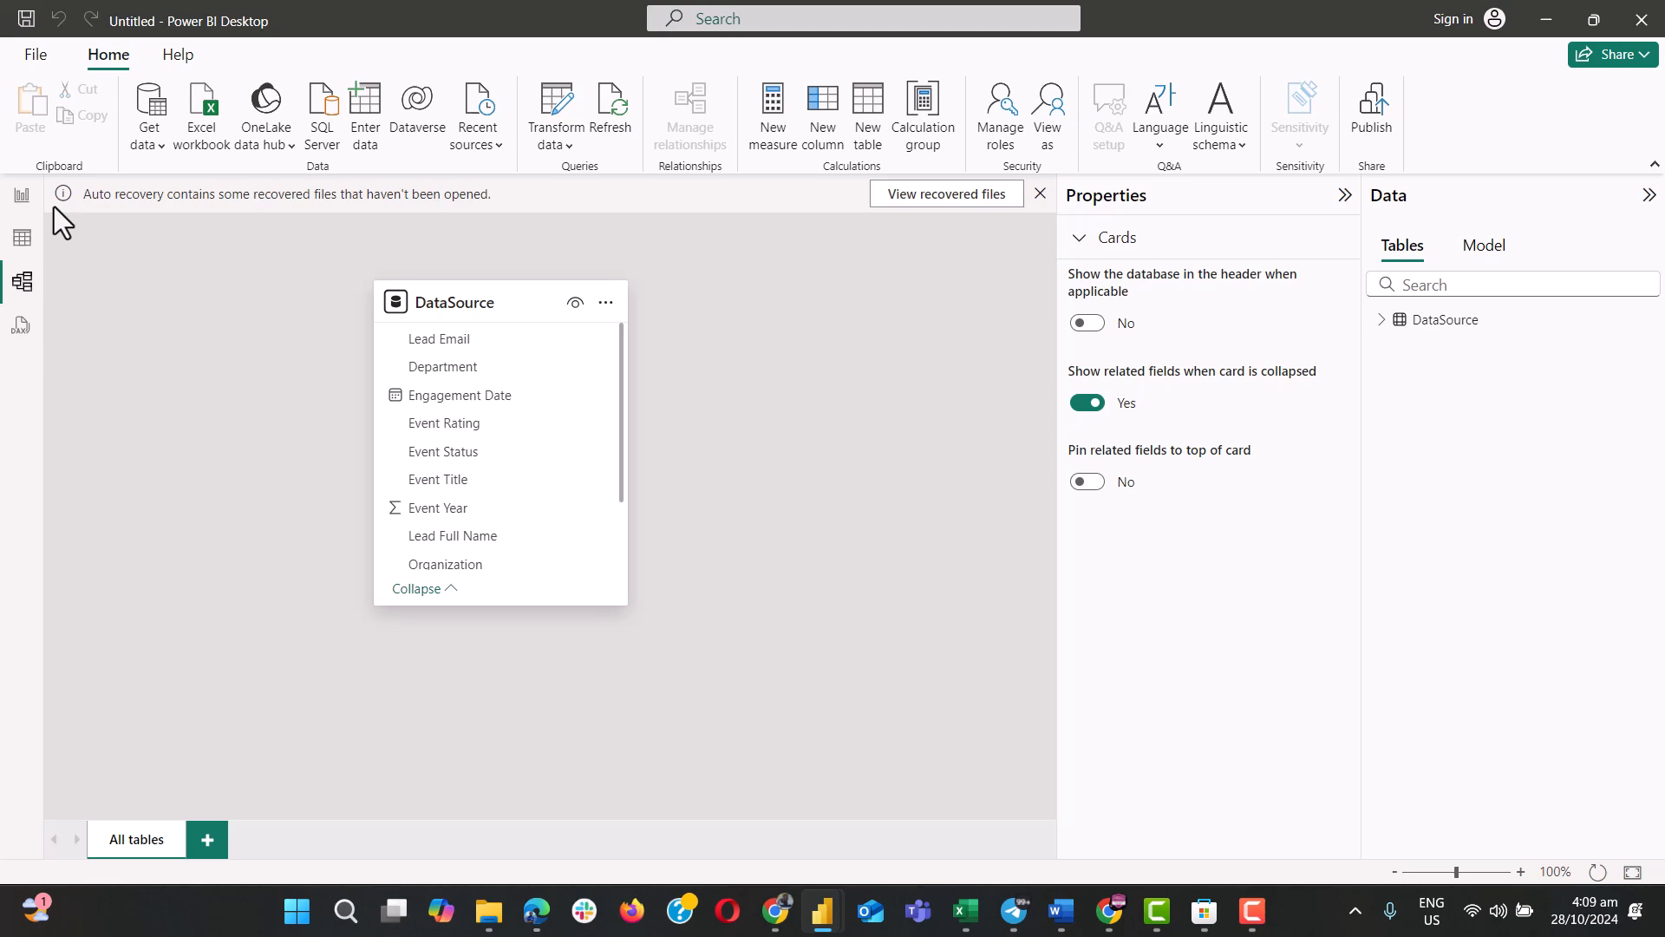
Return to the blank report page and switch to the open EVENT TRACKER TRAINING report to view its finished dashboard.
click(21, 197)
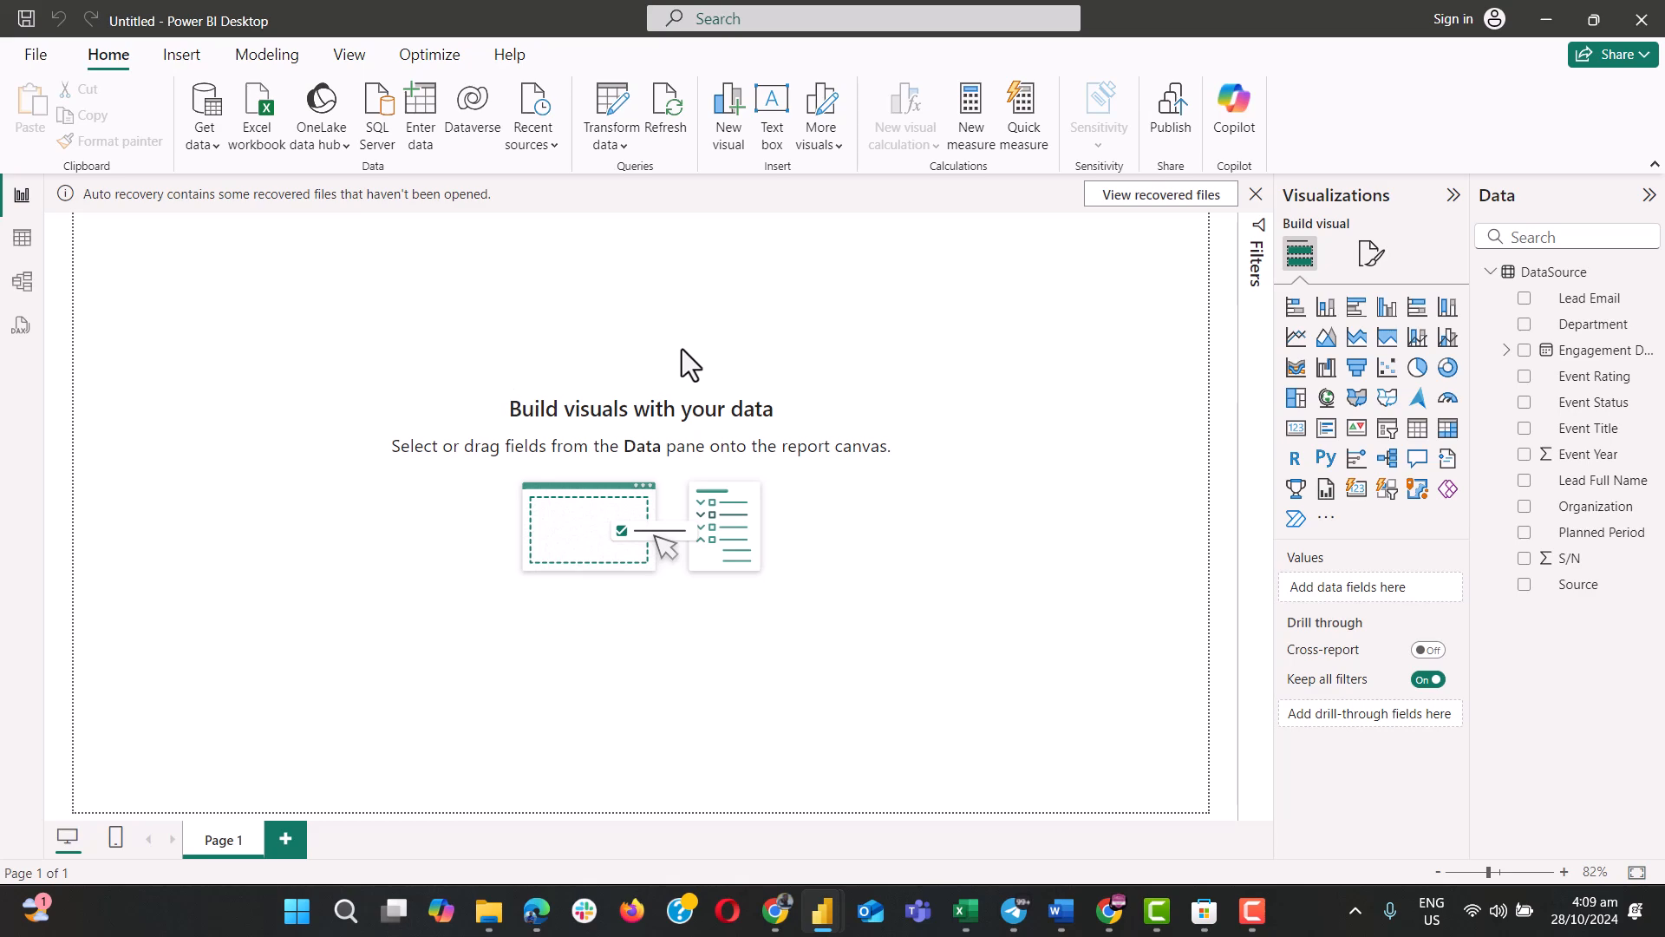
mouse_move(824, 911)
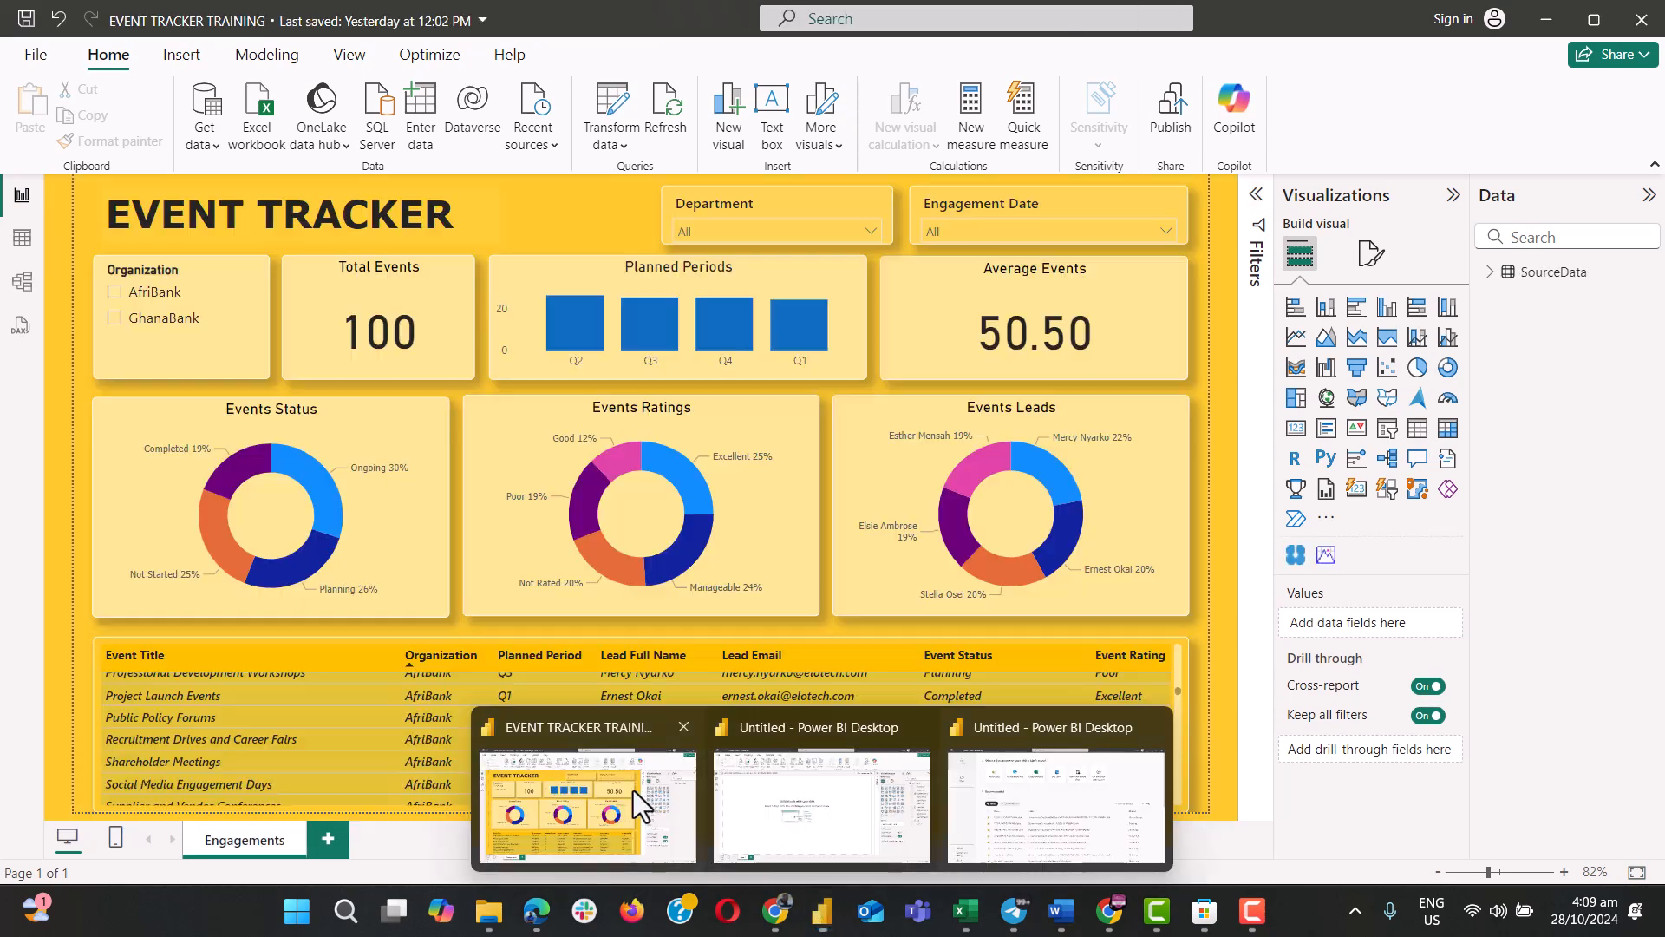
click(634, 790)
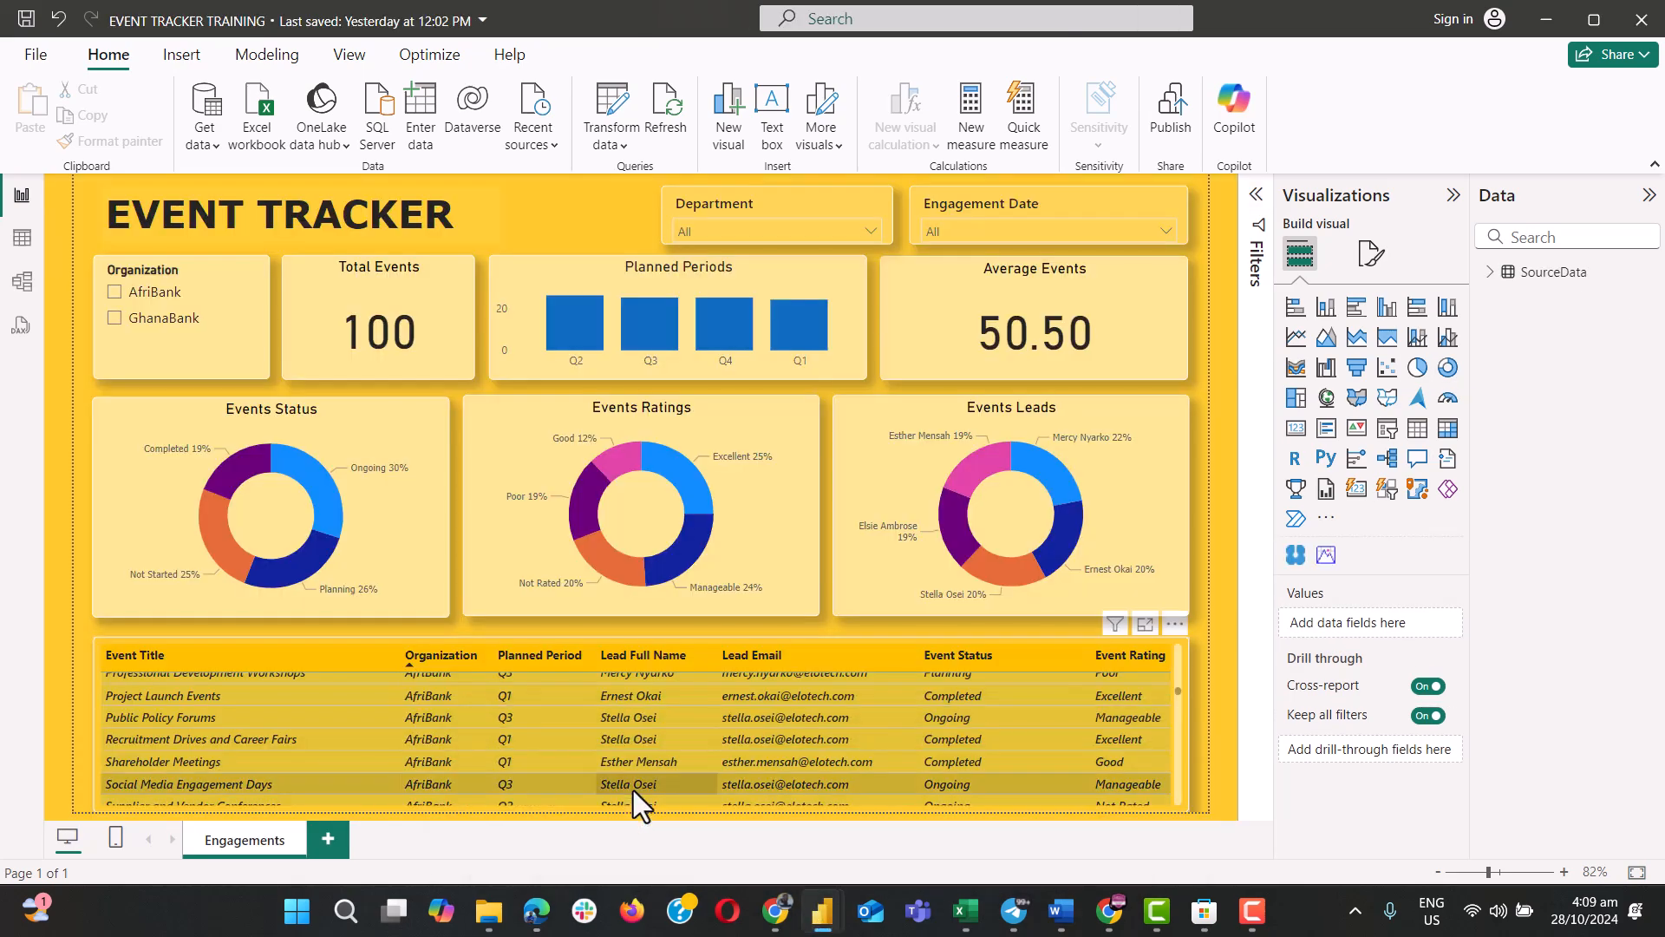